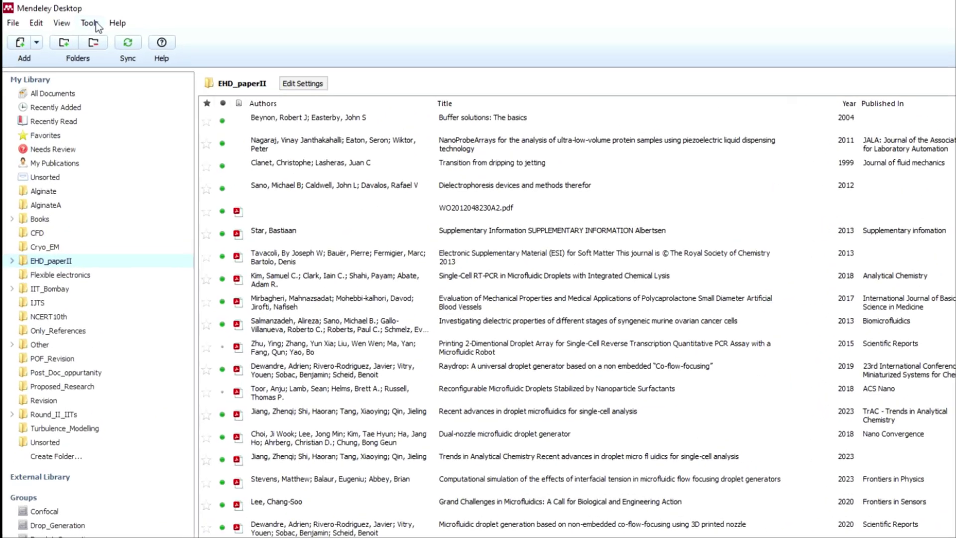
Set BibTeX syncing in the Mendeley options to create one BibTeX file per group.
left_click(93, 25)
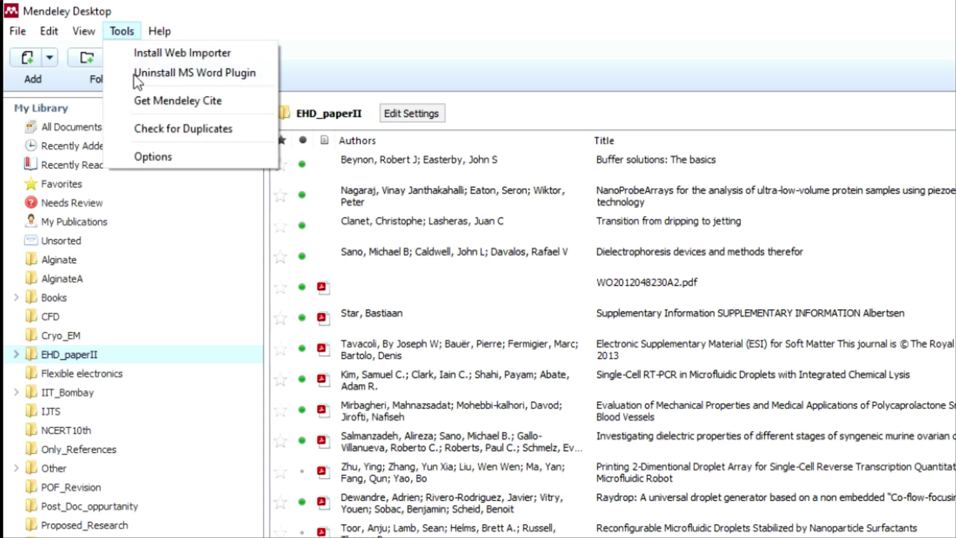
left_click(154, 157)
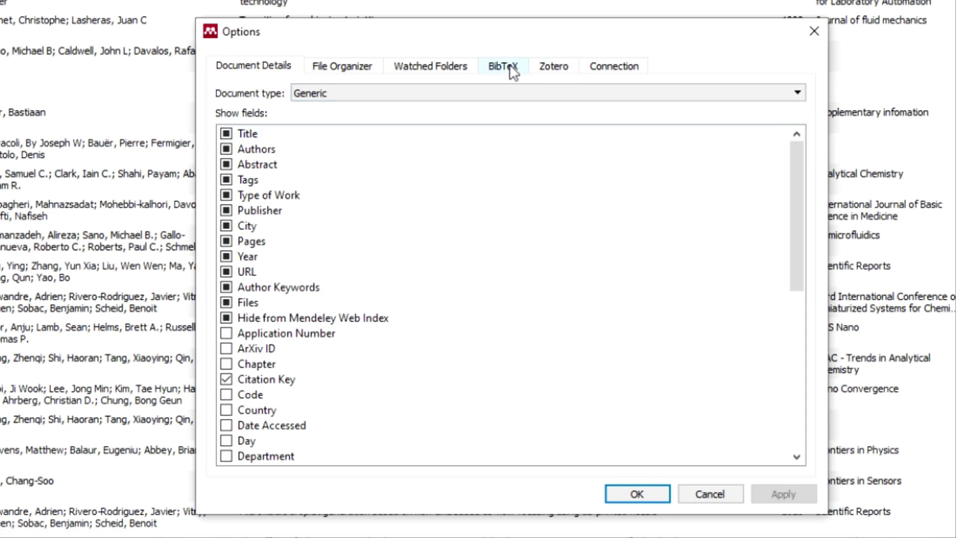
left_click(513, 72)
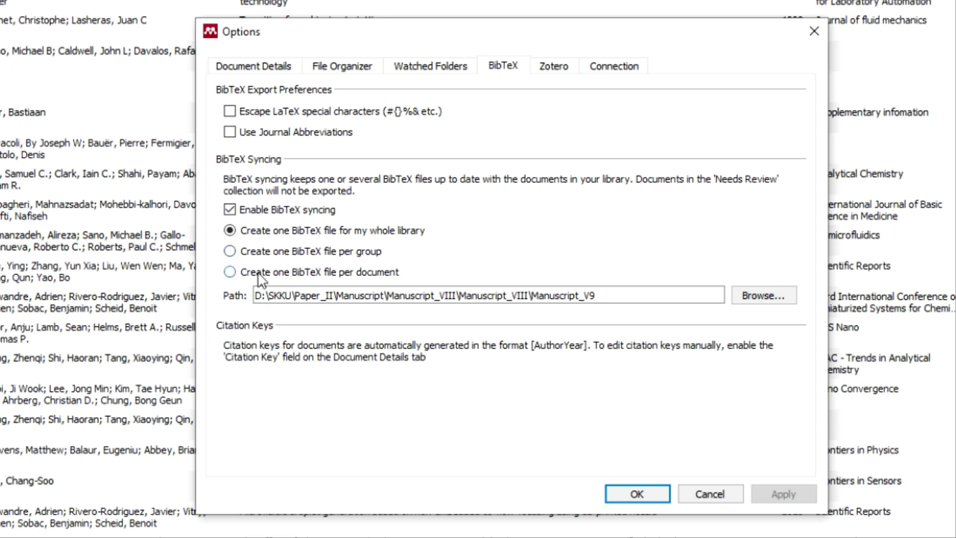
left_click(230, 252)
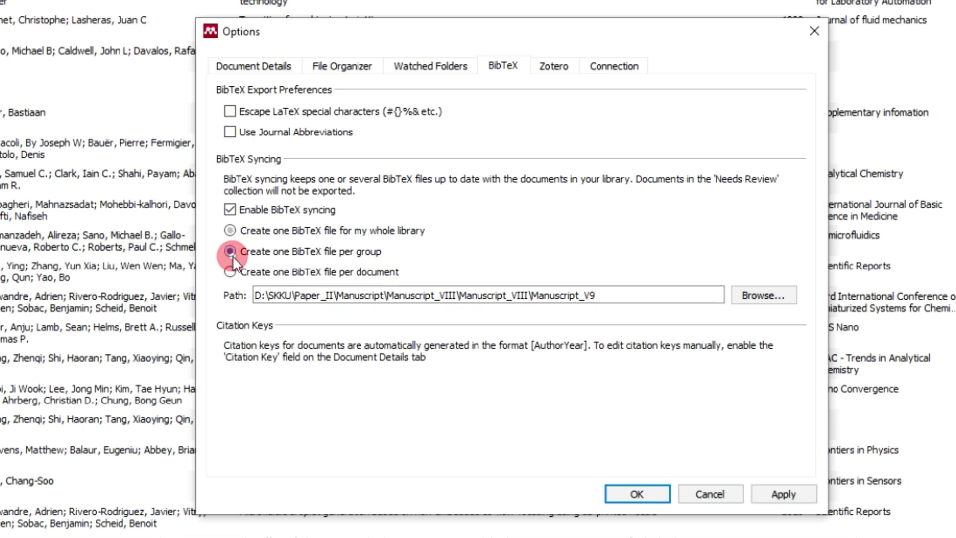
Set the BibTeX storage path to the Ref_Example folder on the Desktop and accept the options.
left_click(762, 296)
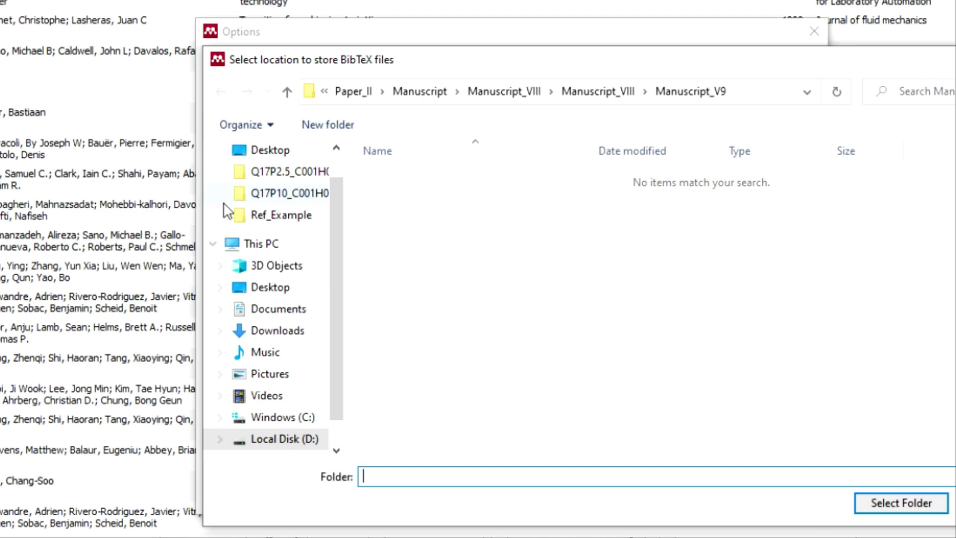
left_click(271, 152)
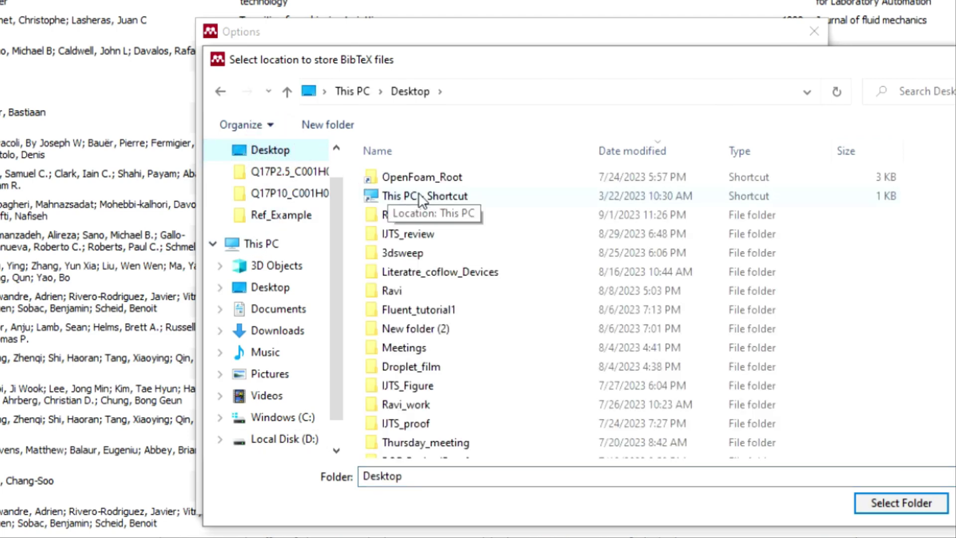
double_click(418, 222)
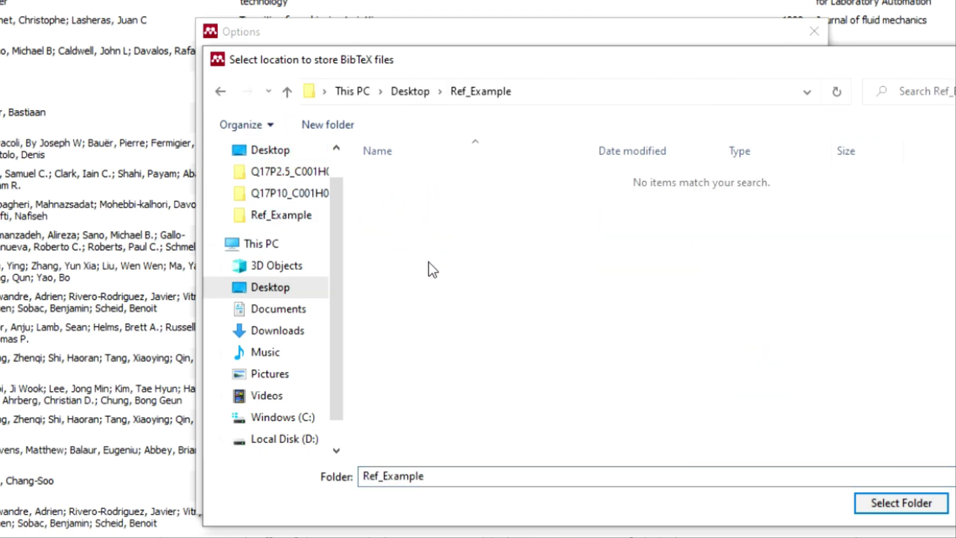
left_click(901, 502)
left_click(637, 493)
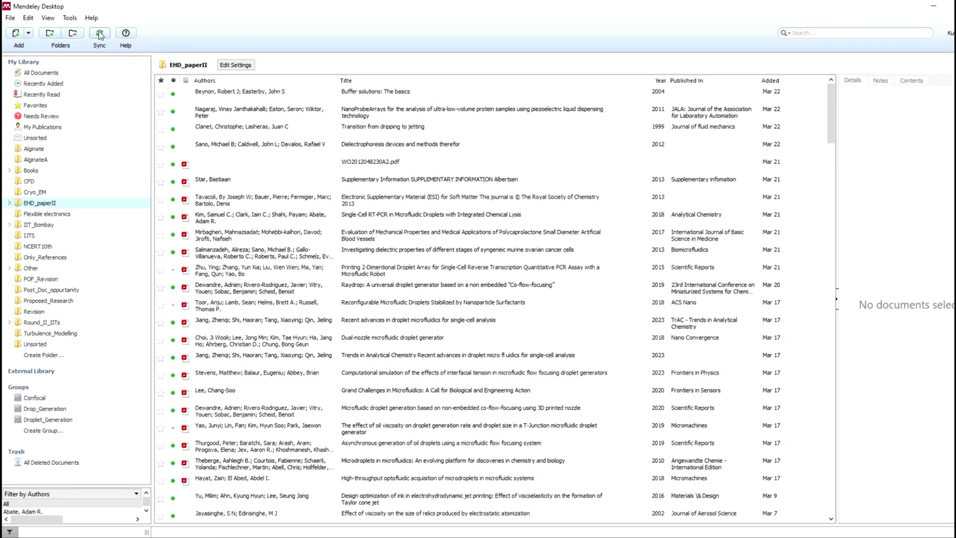
Sync the Mendeley library and switch to the Ref_Example folder window in File Explorer.
left_click(100, 34)
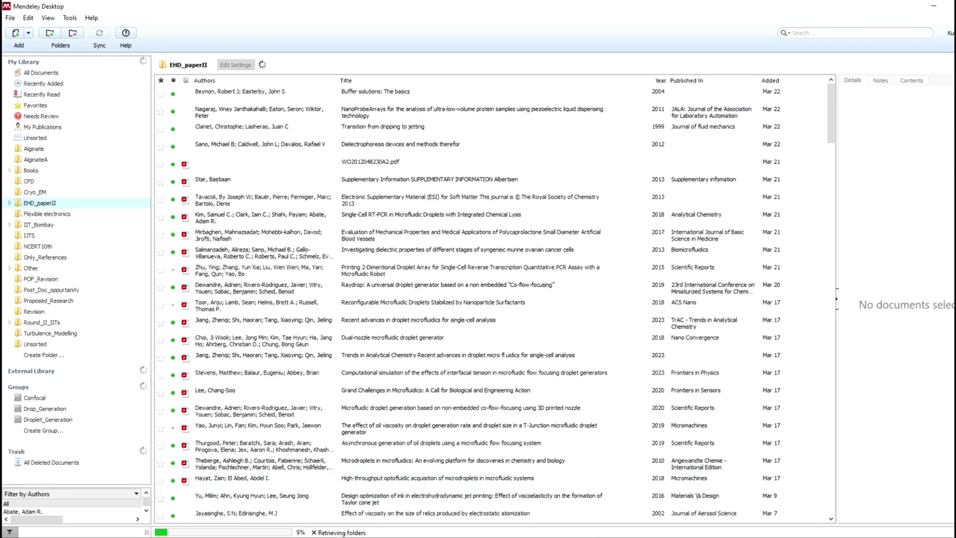
left_click(238, 536)
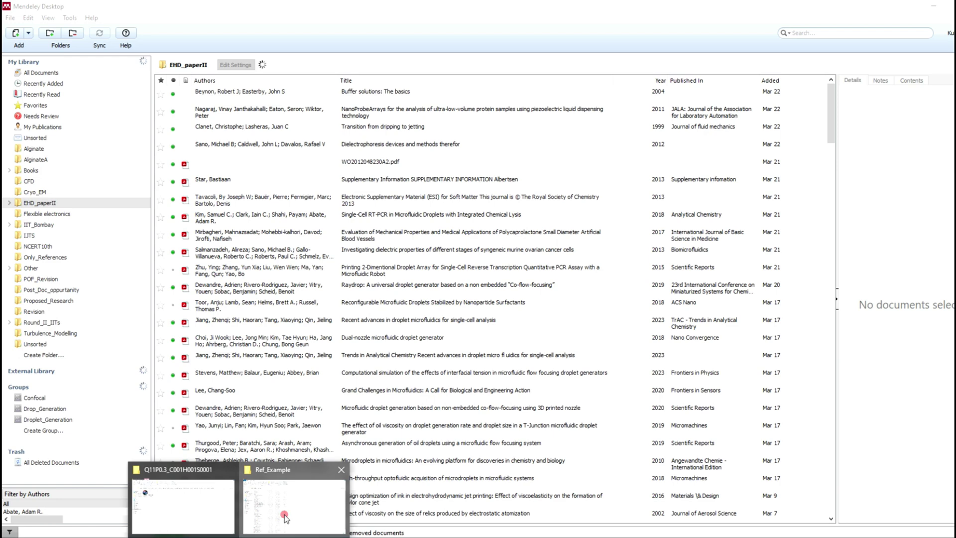
left_click(284, 512)
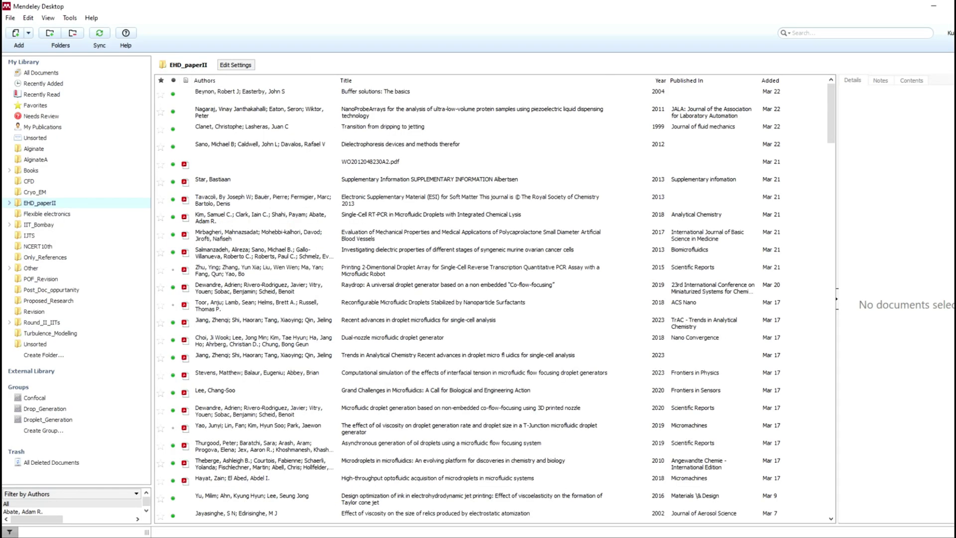
Change the BibTeX syncing option in Mendeley to create one BibTeX file per document.
left_click(70, 17)
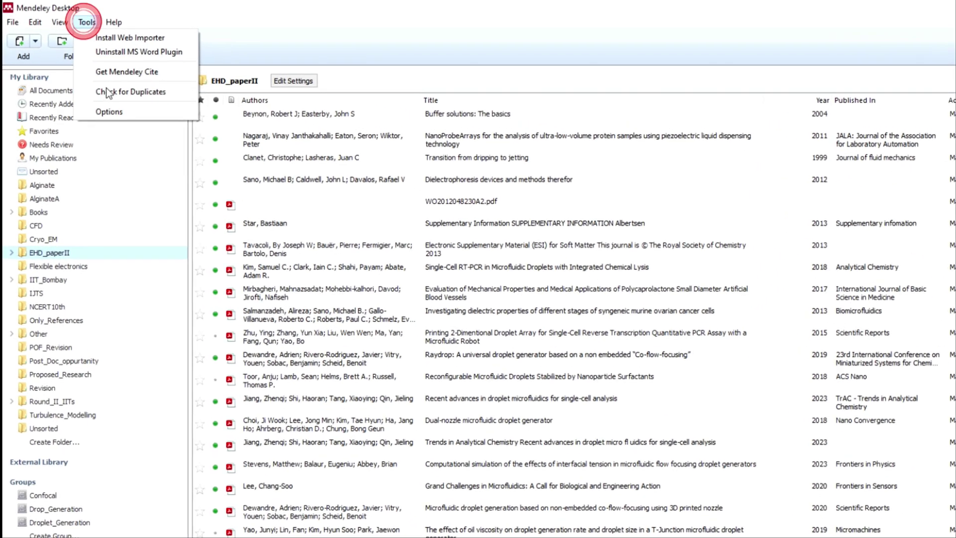
left_click(140, 145)
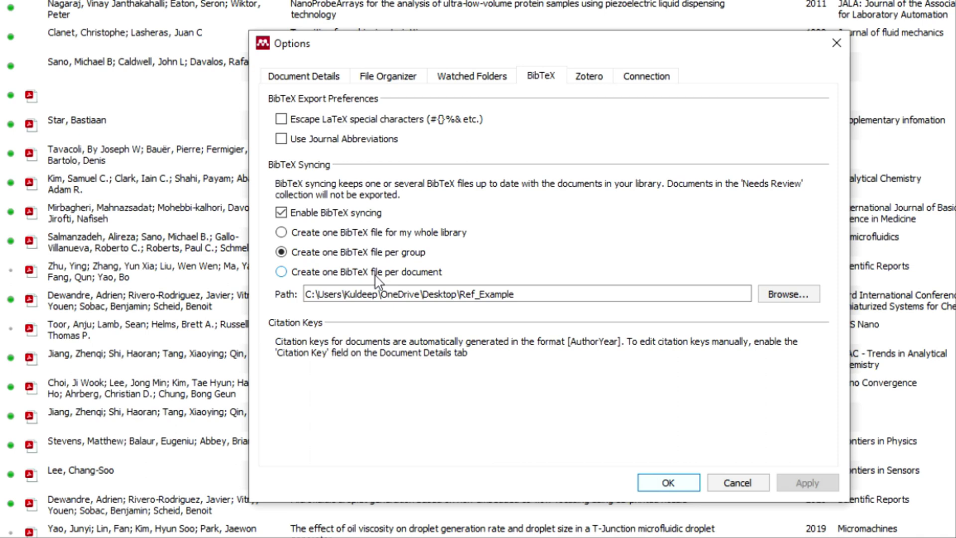
left_click(280, 271)
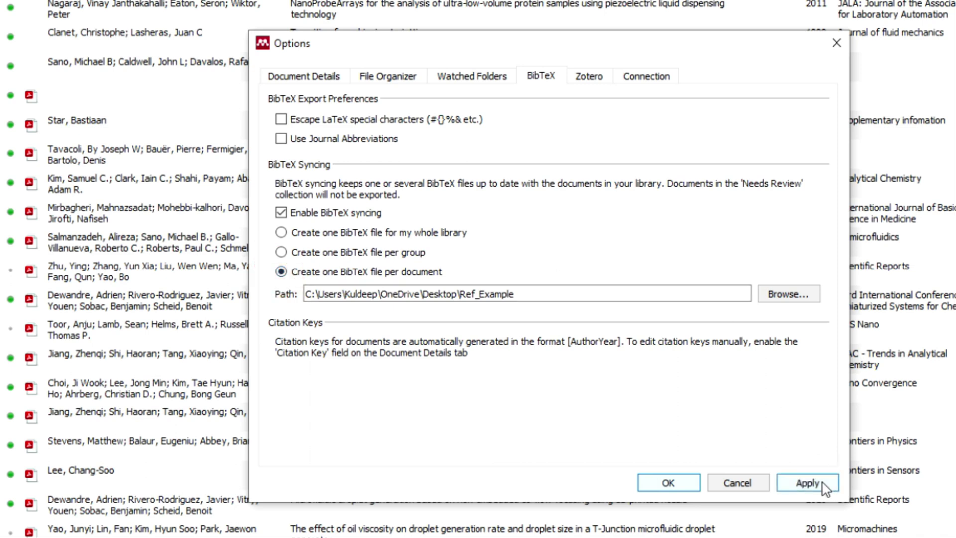
Create a folder named Updated_ref inside Ref_Example, choose it as the BibTeX storage location and accept the options.
left_click(783, 292)
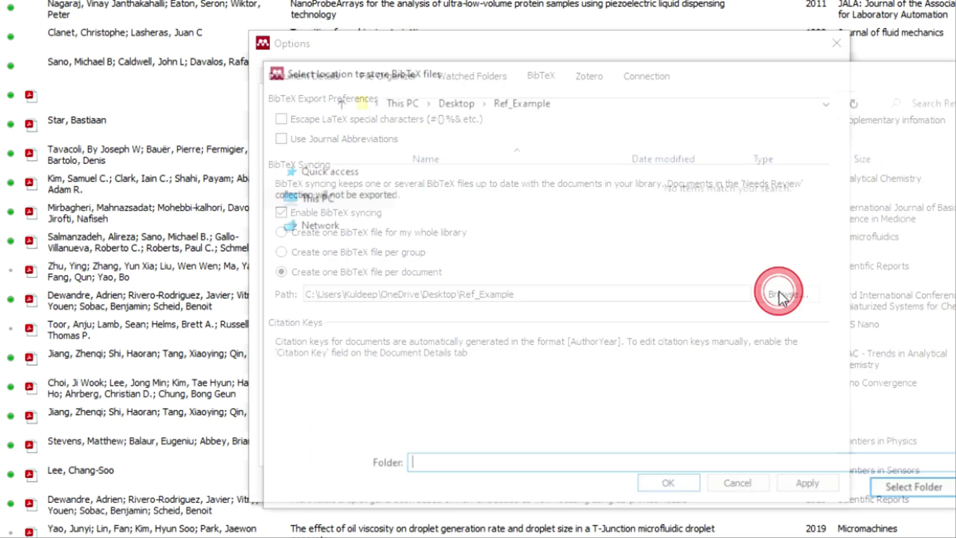
left_click(362, 131)
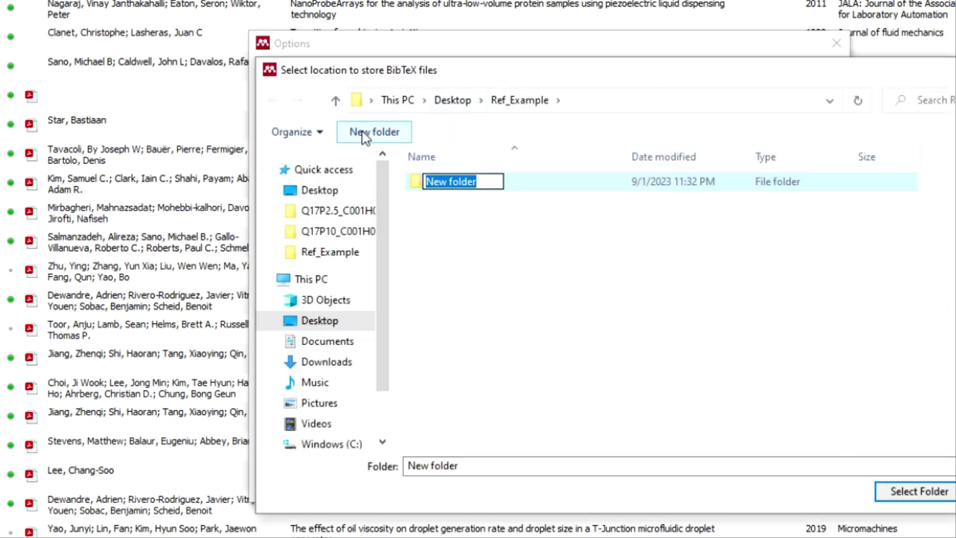
type("Upda")
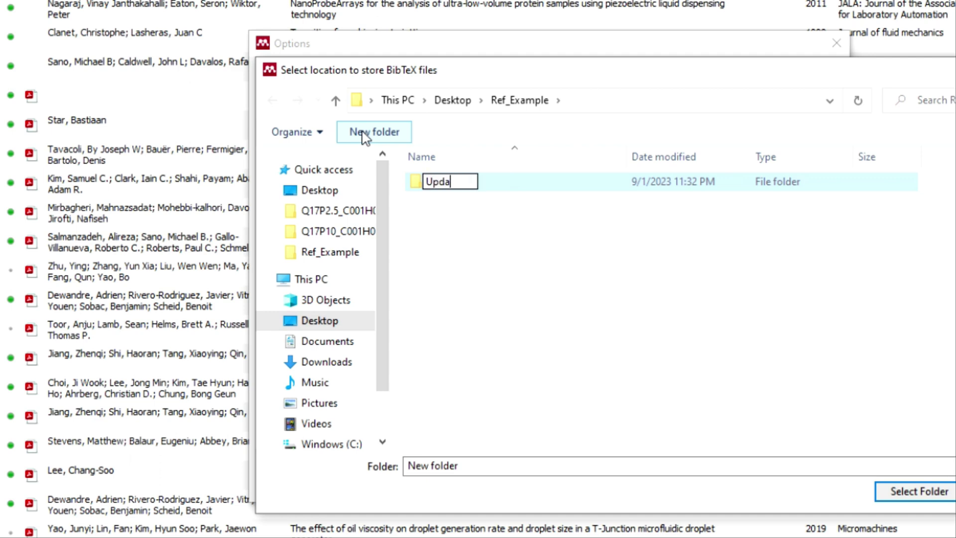
type("ted_rewf")
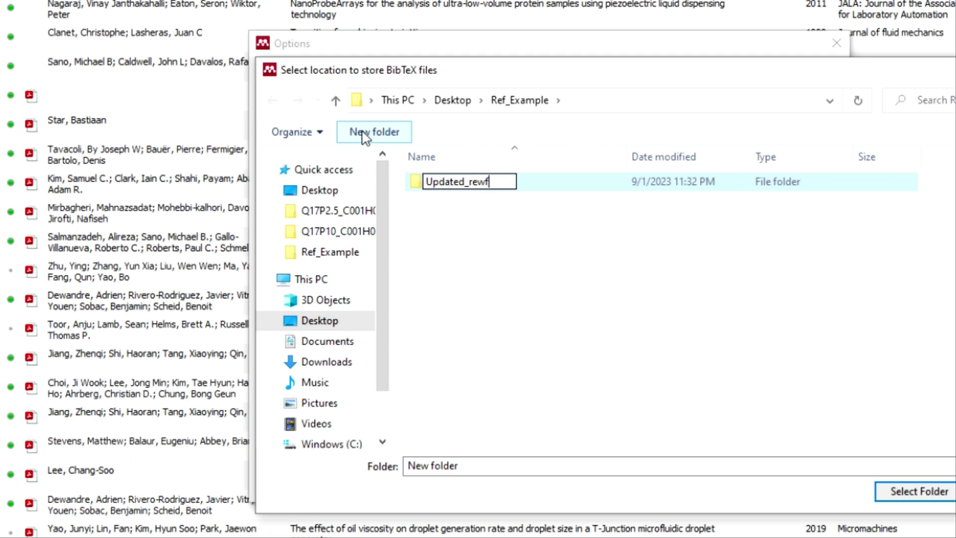
key("BackSpace")
key("BackSpace")
key("Return")
key("Return")
left_click(936, 491)
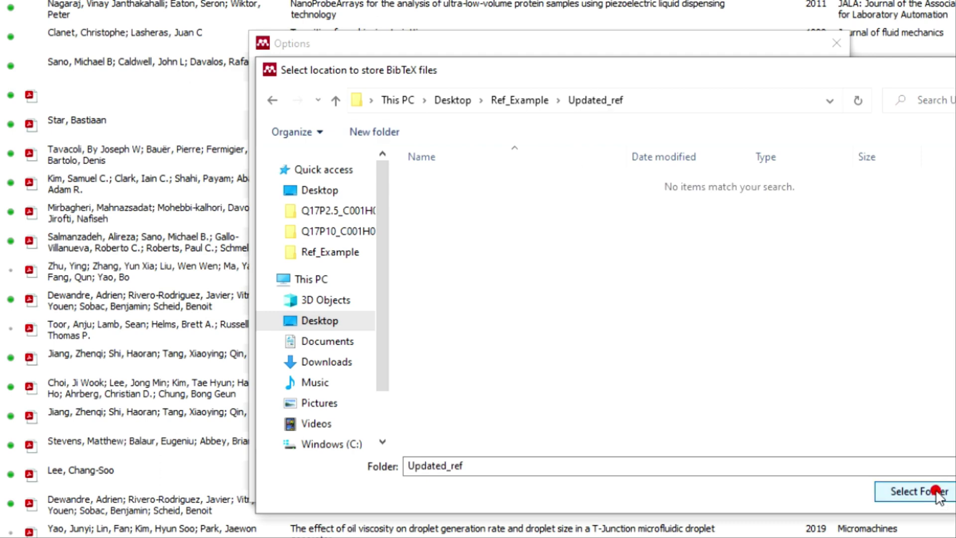
left_click(660, 484)
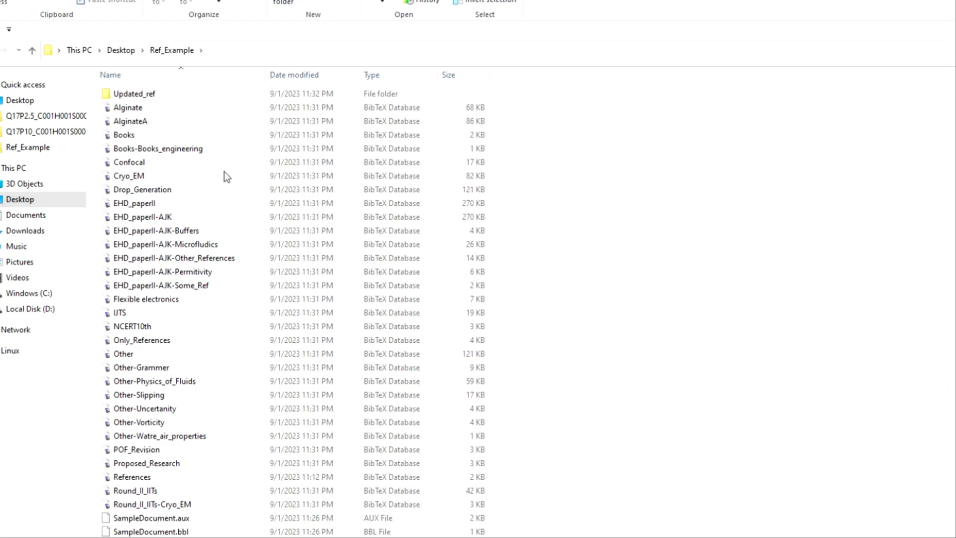
Examine the per-document BibTeX files in the Updated_ref folder, then the per-group files in Ref_Example.
double_click(155, 97)
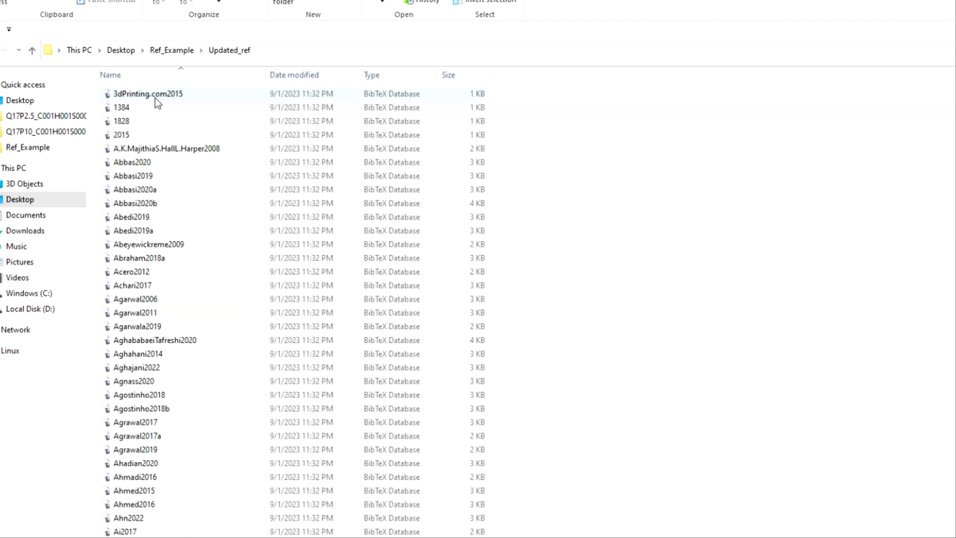
scroll(297, 306, "down", 20)
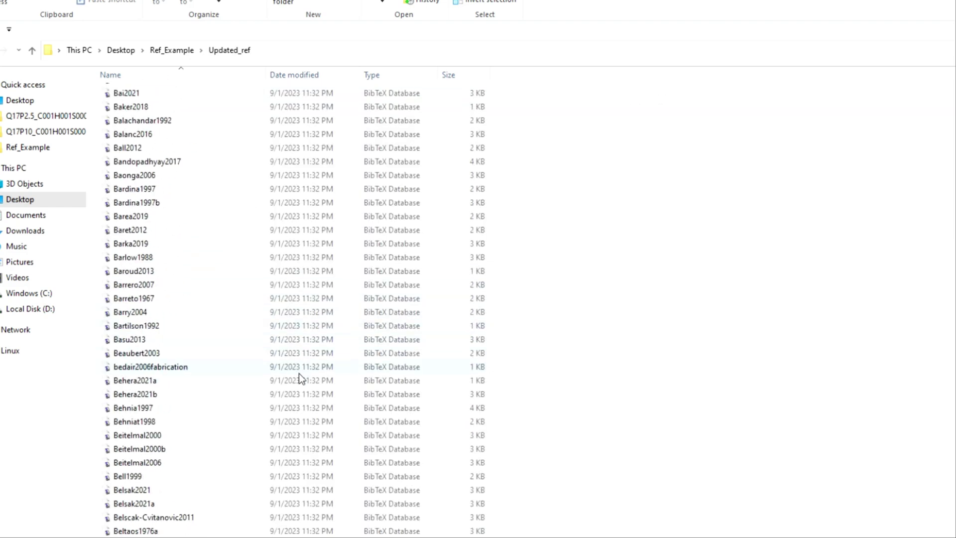
scroll(263, 455, "down", 20)
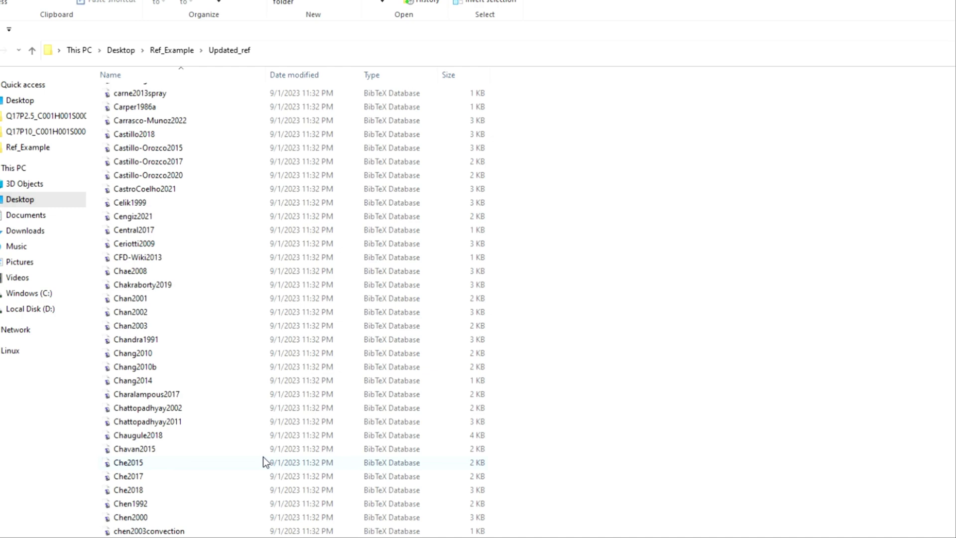
scroll(264, 462, "down", 20)
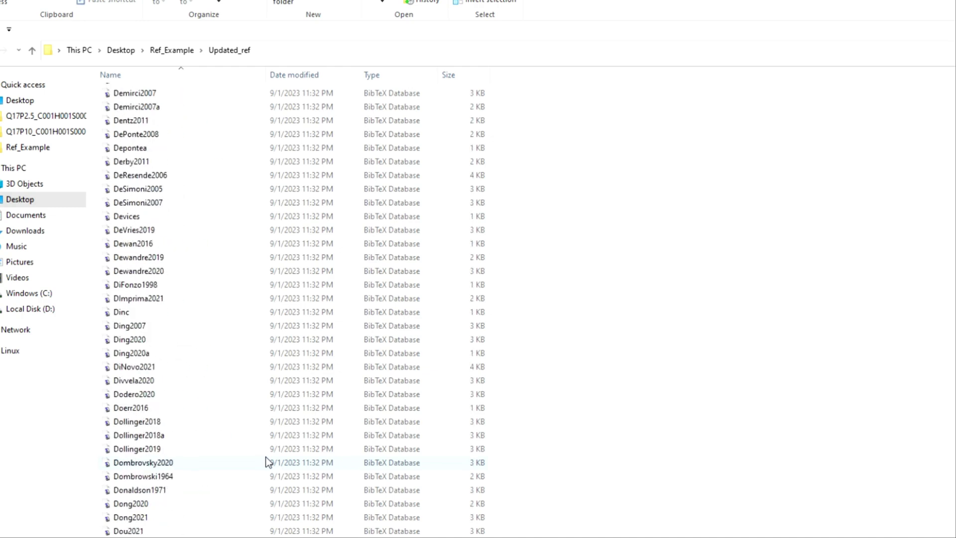
scroll(268, 462, "down", 20)
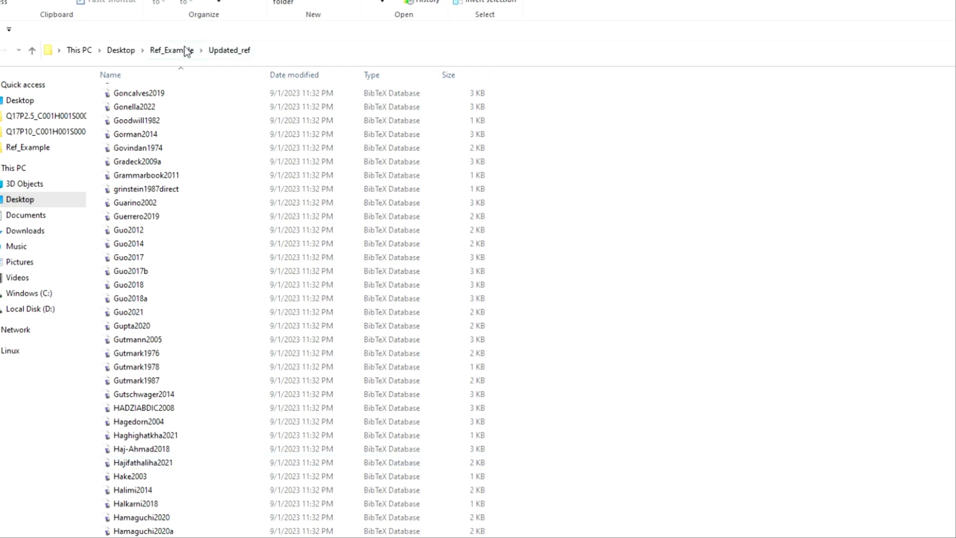
left_click(188, 49)
scroll(238, 387, "down", 1)
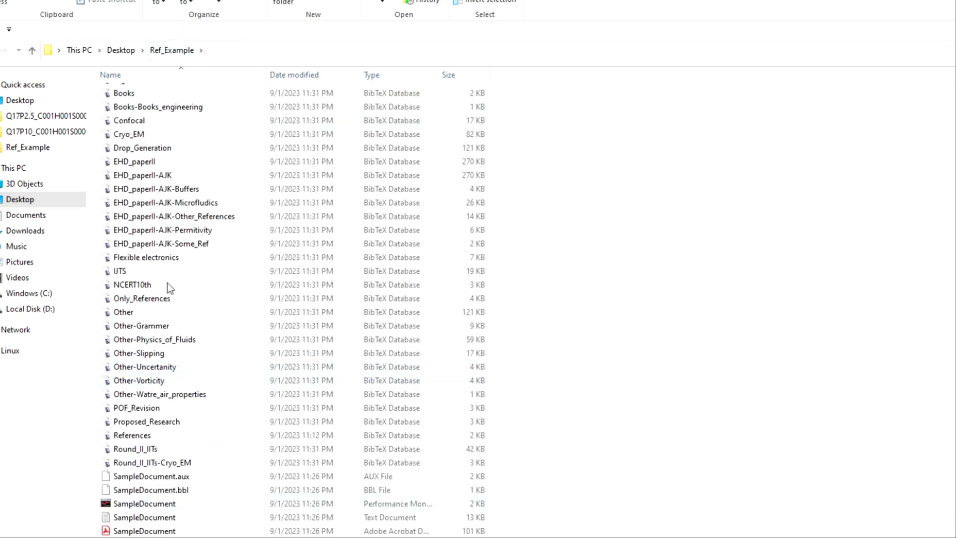
scroll(167, 195, "up", 1)
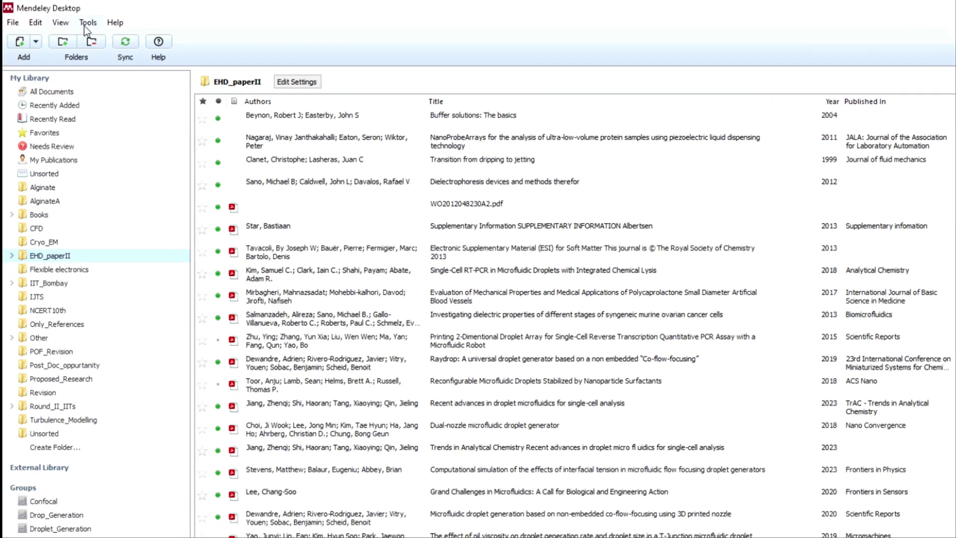
Switch BibTeX syncing in the Mendeley options to create one BibTeX file for the whole library.
left_click(87, 23)
left_click(159, 146)
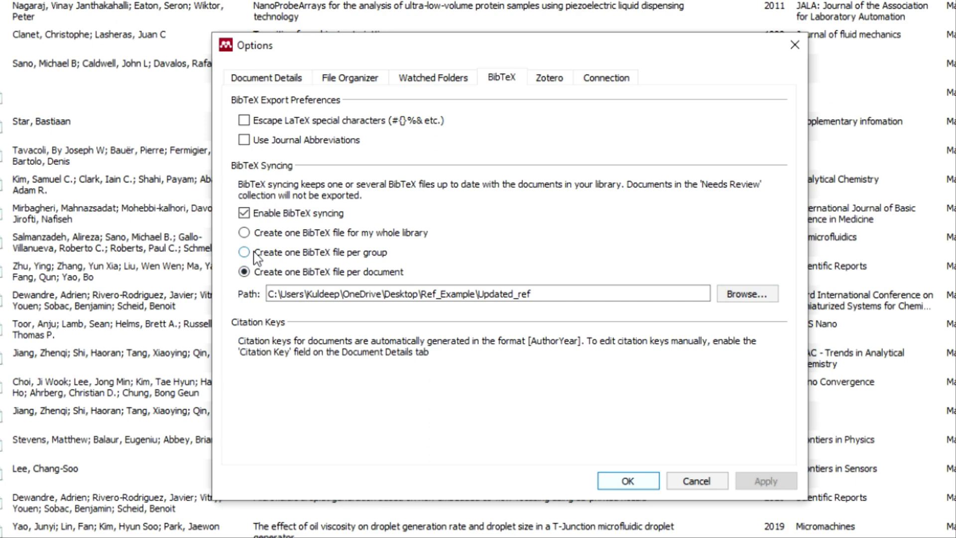
left_click(245, 233)
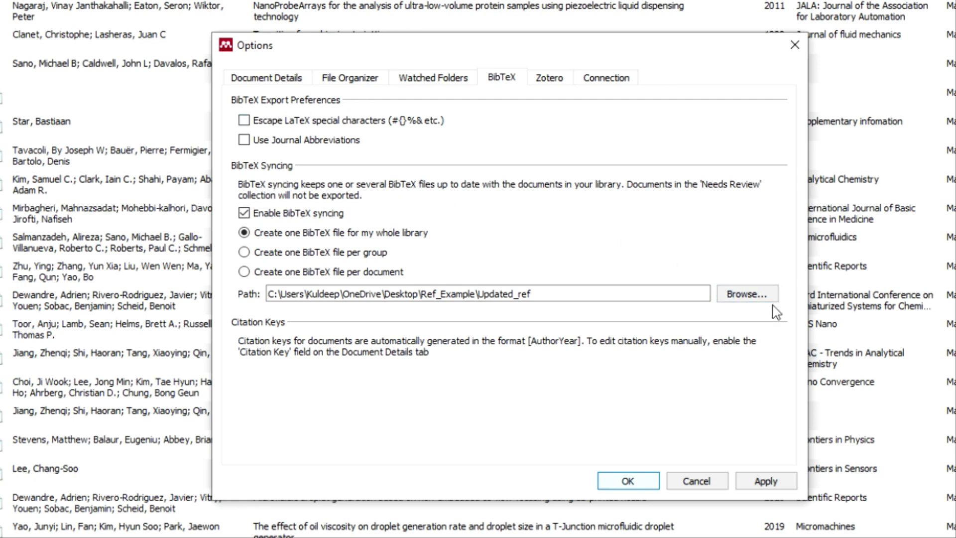
Create a folder named Updated_II inside Ref_Example, choose it as the BibTeX storage location and accept the options.
left_click(737, 293)
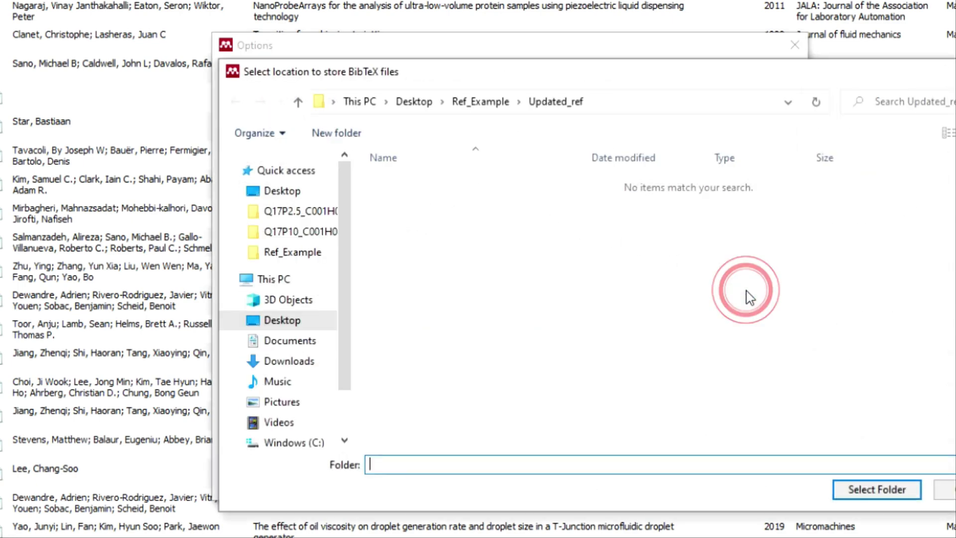
left_click(495, 102)
left_click(322, 134)
type("Updated")
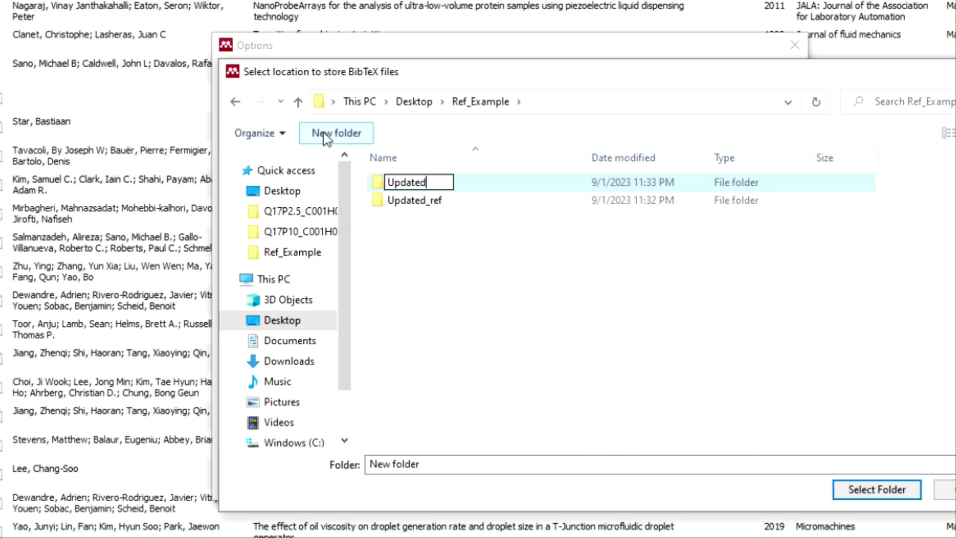
type("ll==")
key("BackSpace")
key("BackSpace")
key("BackSpace")
key("Return")
left_click(909, 488)
left_click(628, 480)
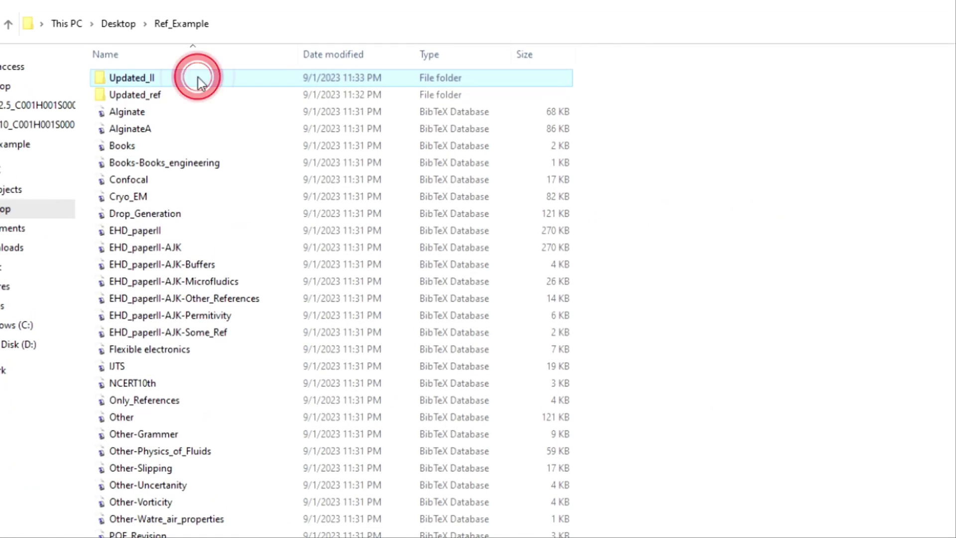
Examine the whole-library BibTeX file in the Updated_II folder and compare it with the contents of Ref_Example.
double_click(133, 122)
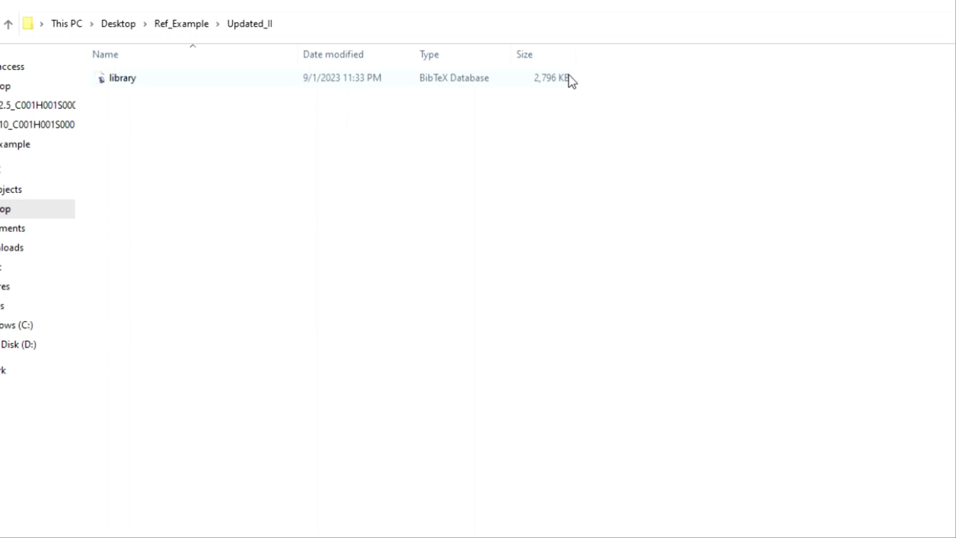
left_click(179, 27)
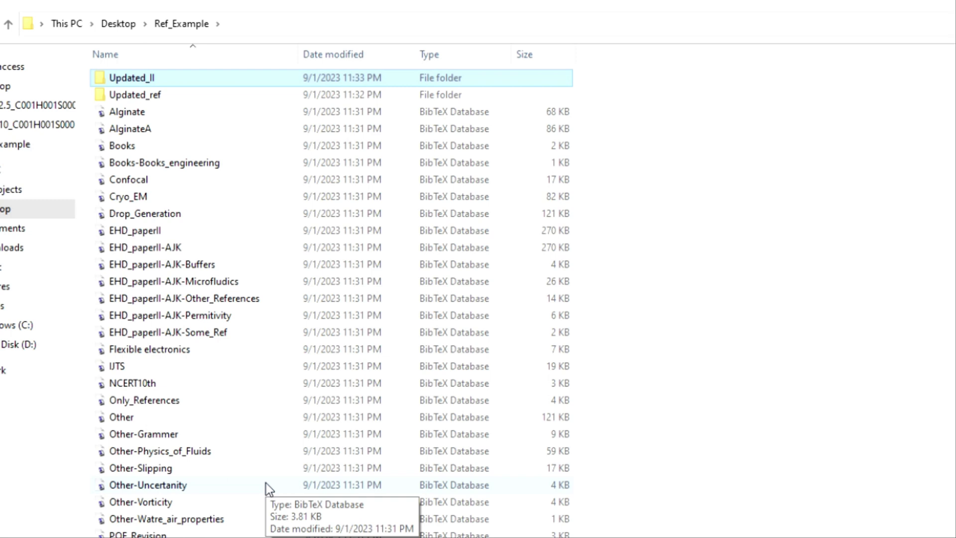
left_click(132, 78)
double_click(192, 76)
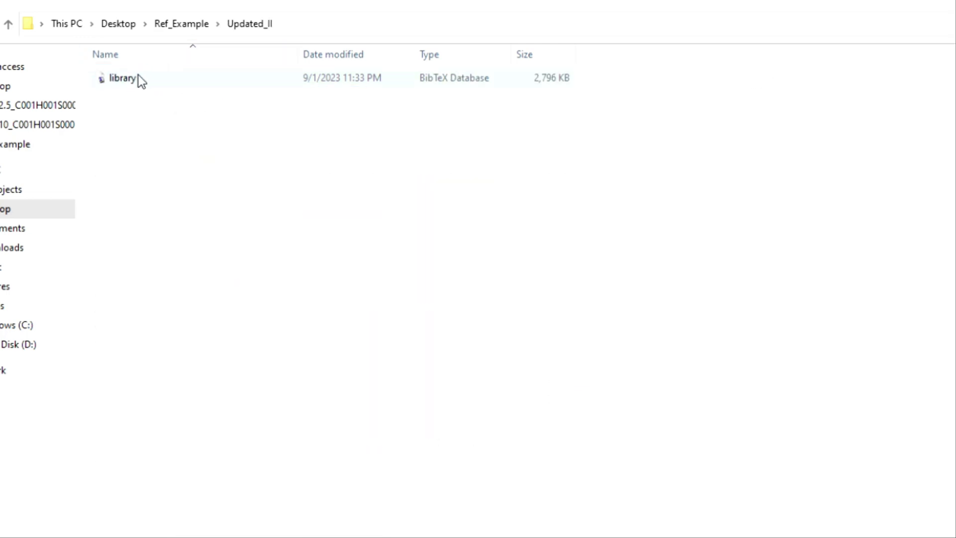
Delete the per-group BibTeX files from Alginate through Round_II_IITs-Cryo_EM in the Ref_Example folder, leaving out References.
left_click(8, 24)
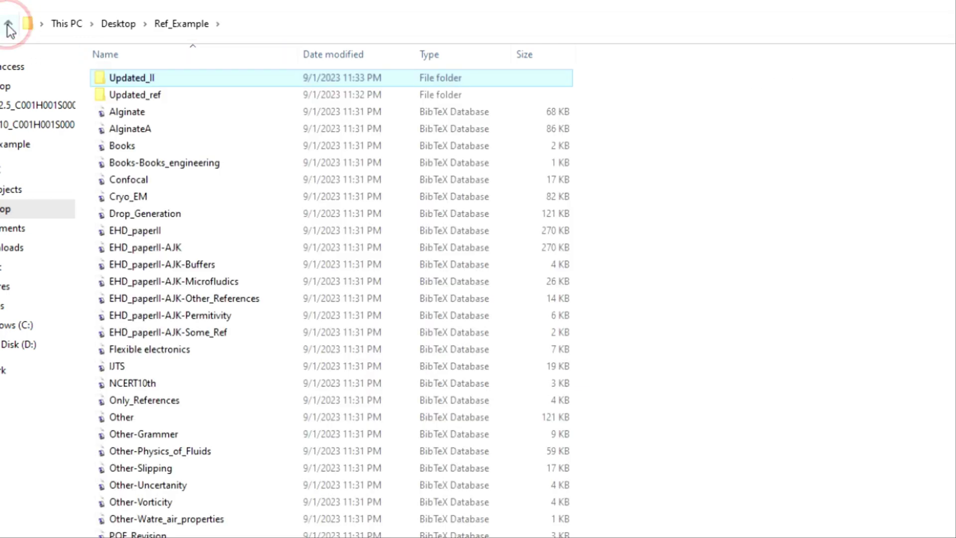
left_click(131, 97)
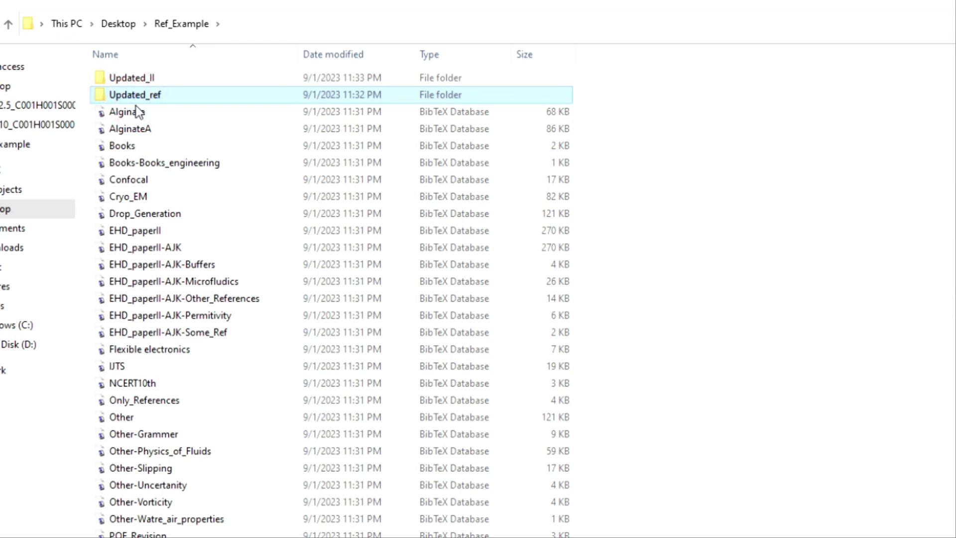
left_click(133, 130, "shift")
left_click(135, 148, "shift")
left_click(150, 165, "shift")
left_click(132, 180, "shift")
left_click(130, 197, "shift")
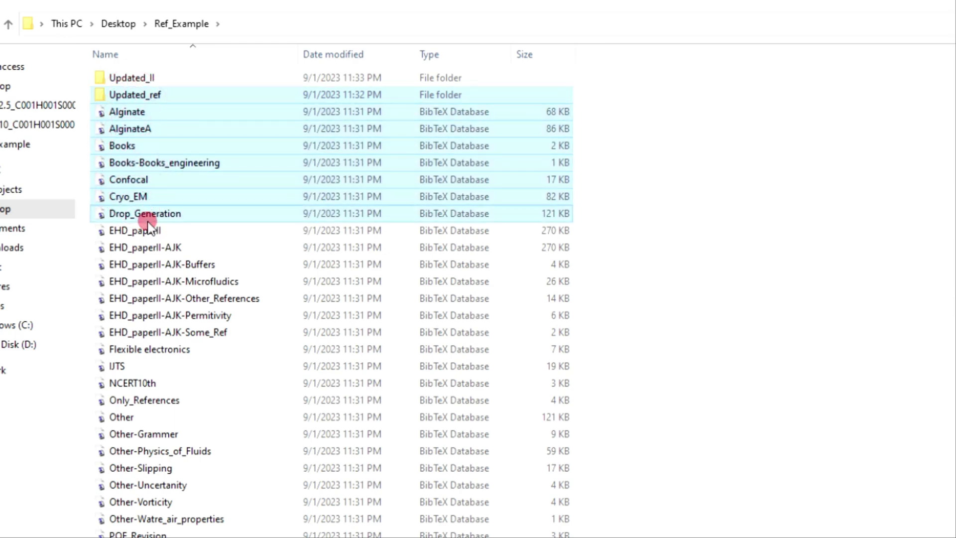
left_click(133, 383)
left_click(157, 537, "shift")
left_click(132, 537, "ctrl")
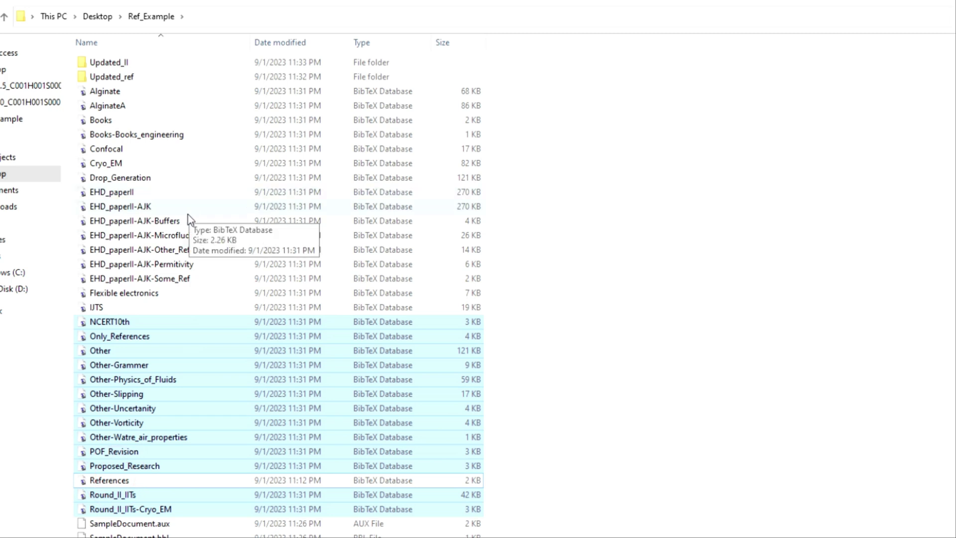
left_click(102, 307, "ctrl")
left_click_drag(506, 301, 305, 103)
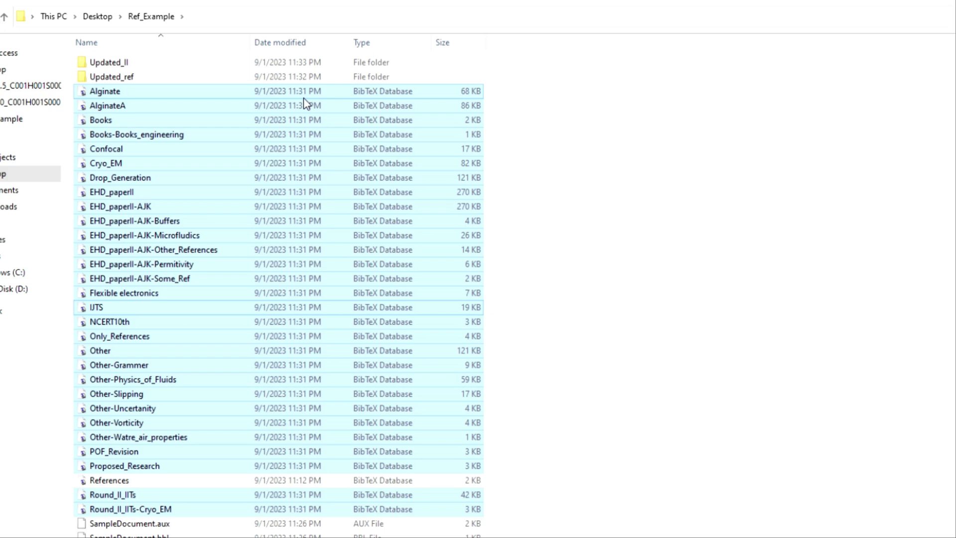
key("Delete")
Delete the Updated_II folder and the Turbulence_Modelling, Unsorted and References BibTeX files from Ref_Example.
left_click(180, 63)
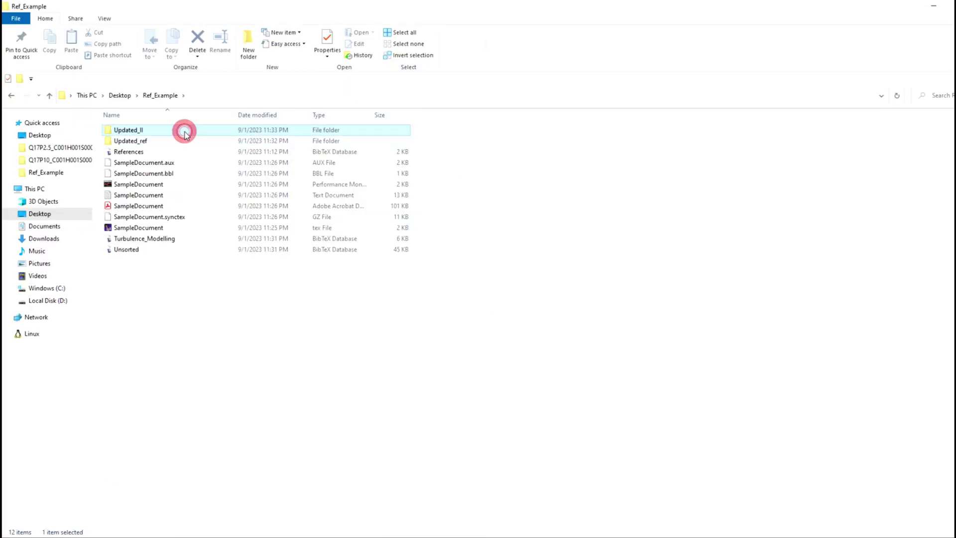
key("Delete")
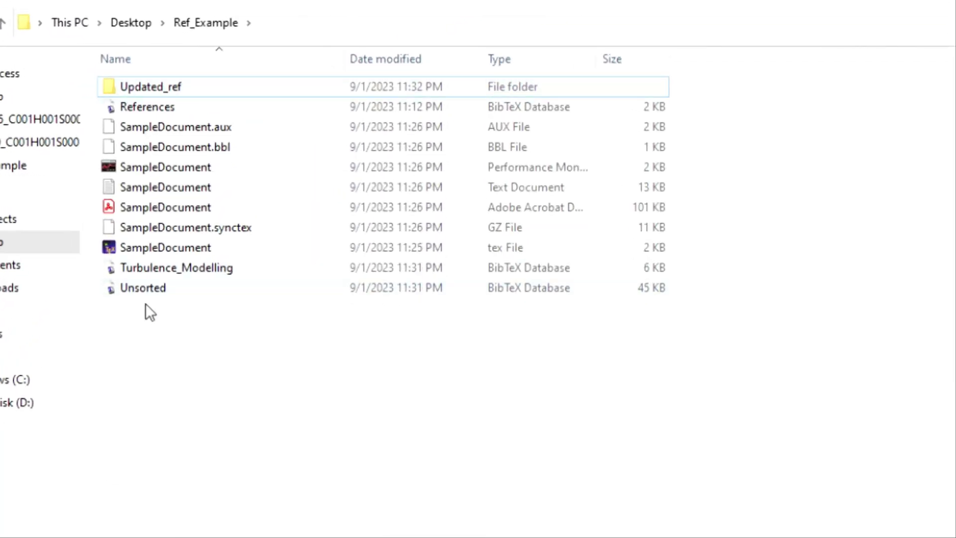
left_click(153, 288)
left_click(150, 268, "shift")
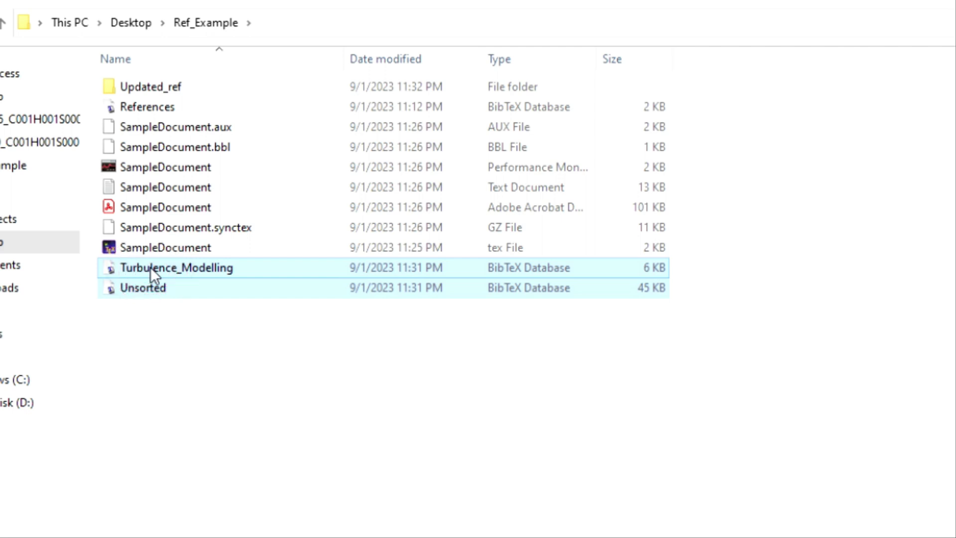
key("Delete")
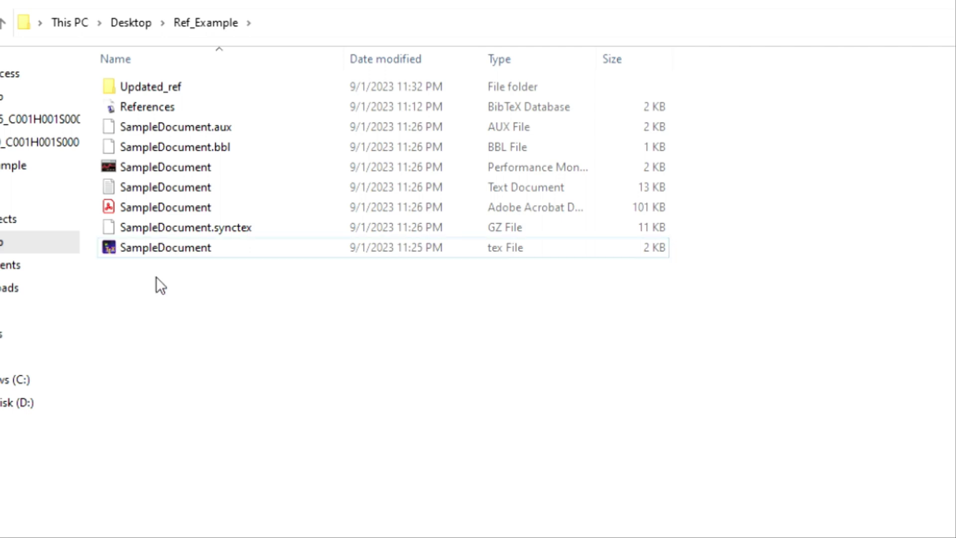
left_click(160, 109)
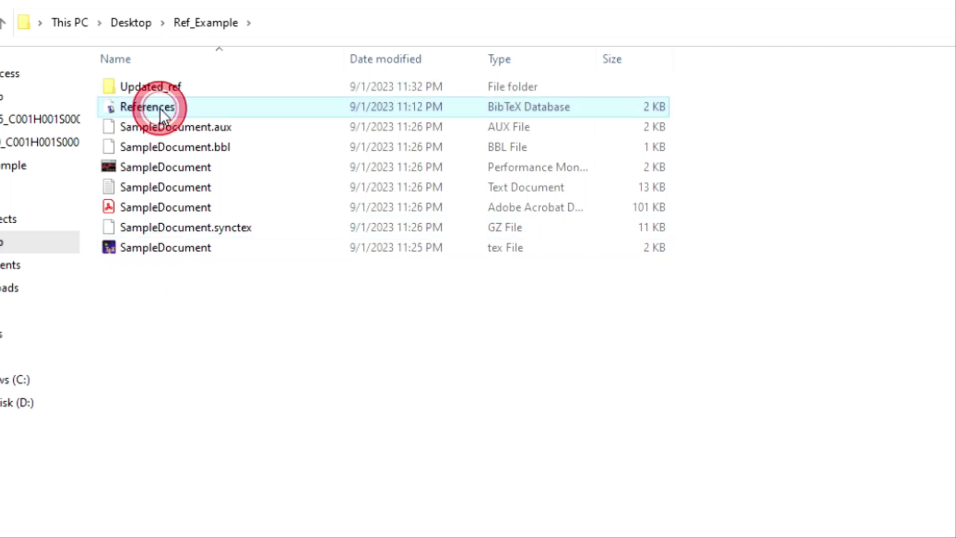
key("Delete")
Check the contents of Updated_ref, then restore the last deleted BibTeX files and the Updated_II folder in Ref_Example.
double_click(172, 87)
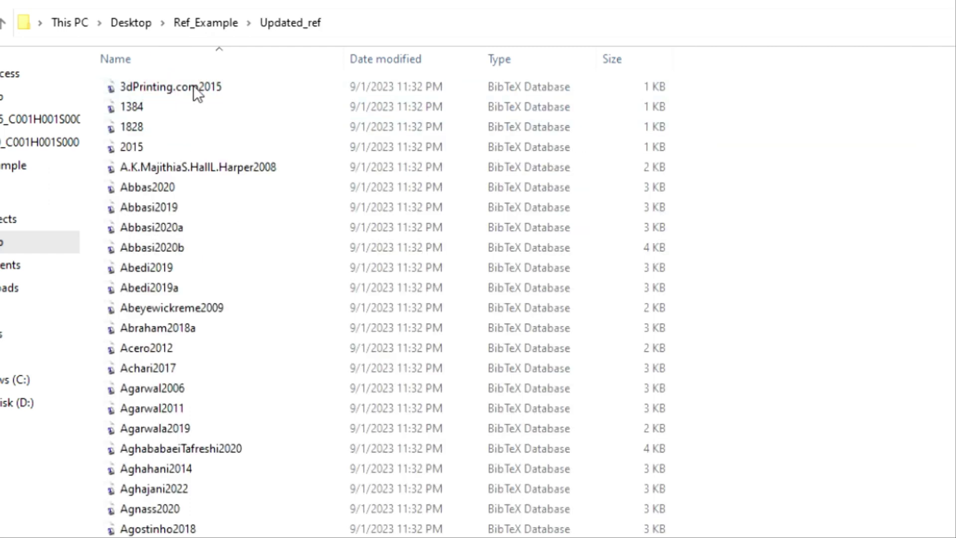
left_click(196, 22)
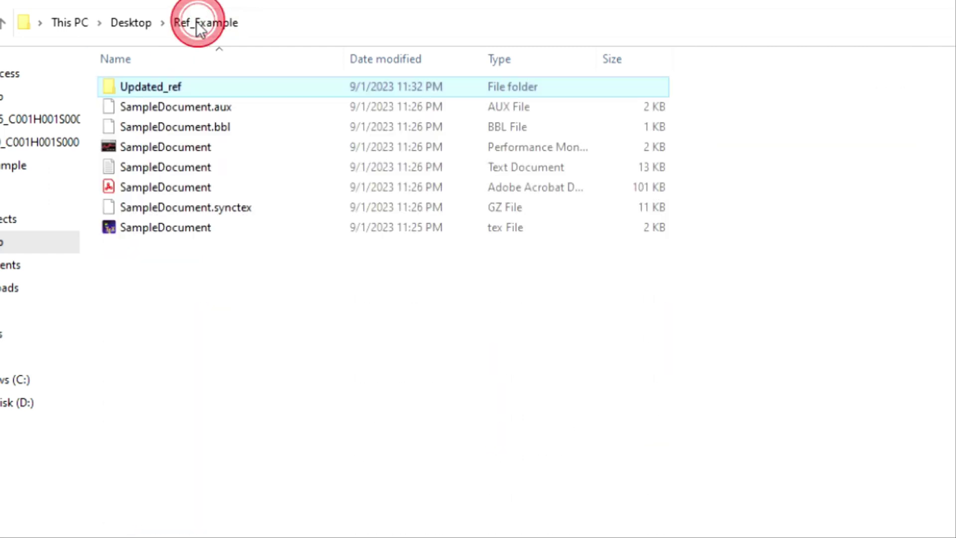
left_click(218, 395)
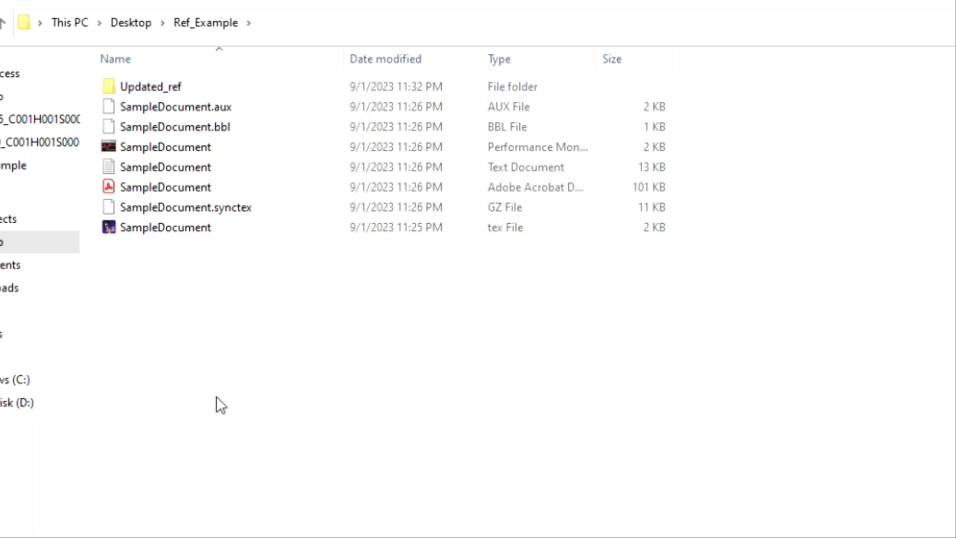
key("ctrl+v")
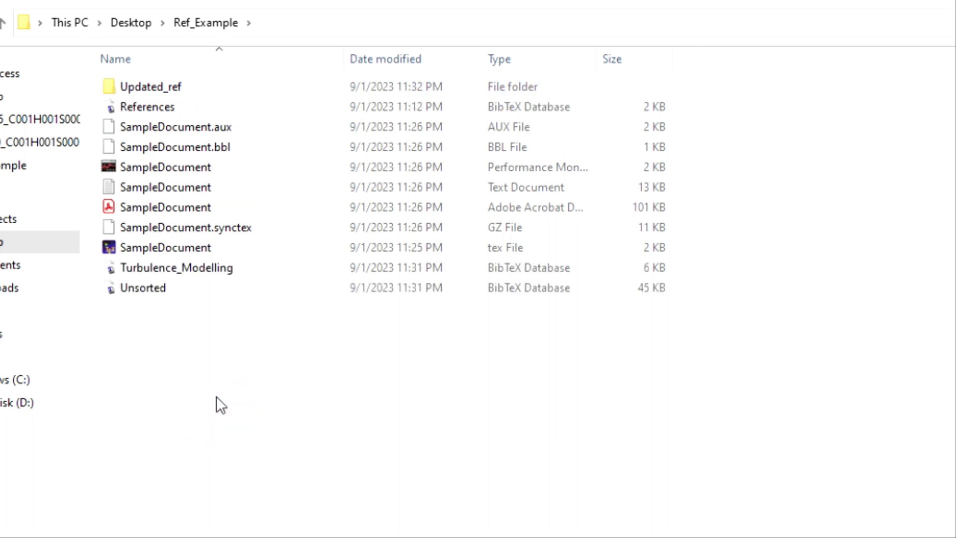
Delete the Updated_ref folder together with the References, Turbulence_Modelling and Unsorted BibTeX files from Ref_Example.
left_click(174, 109)
left_click(160, 127, "ctrl")
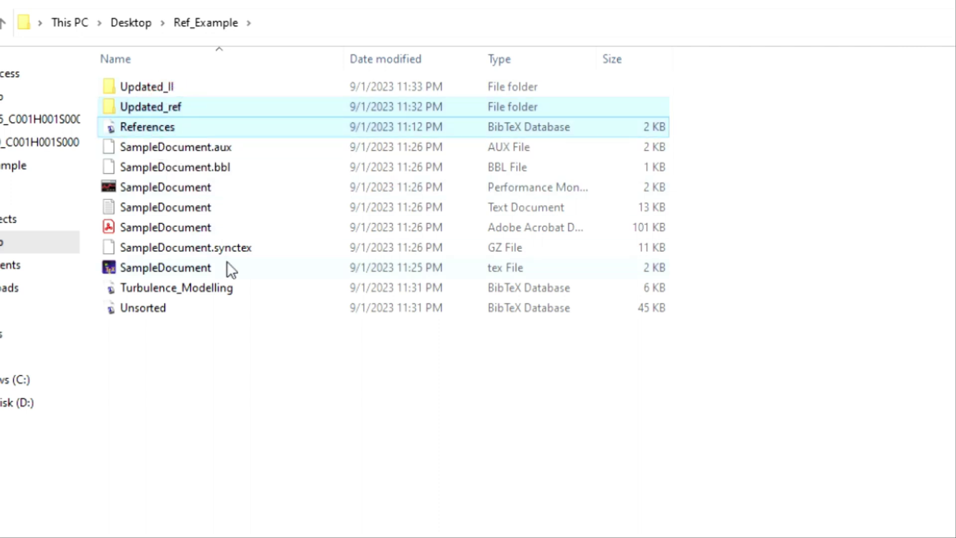
left_click(139, 308, "ctrl")
left_click(139, 289, "ctrl")
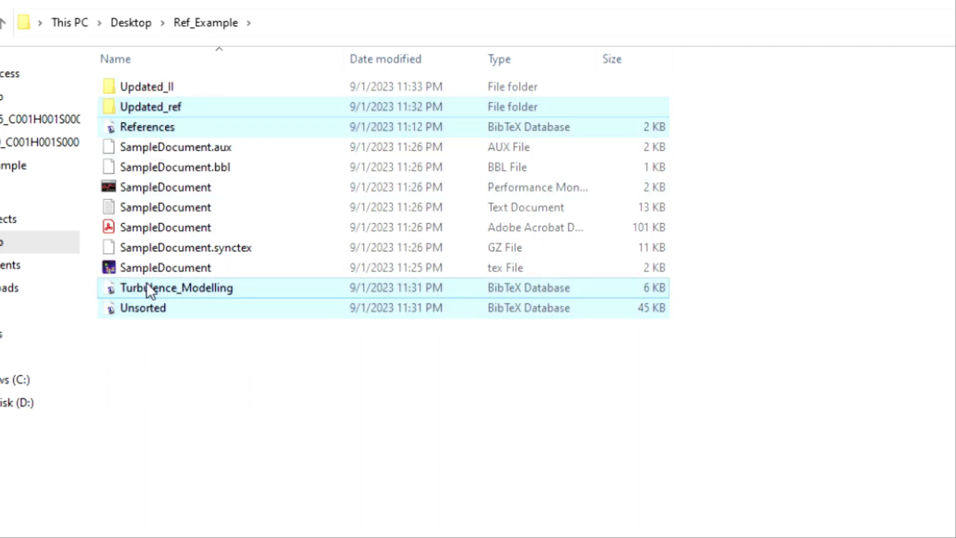
key("Delete")
Move the library BibTeX file from Updated_II into Ref_Example and delete the Updated_II folder.
left_click(194, 89)
double_click(195, 89)
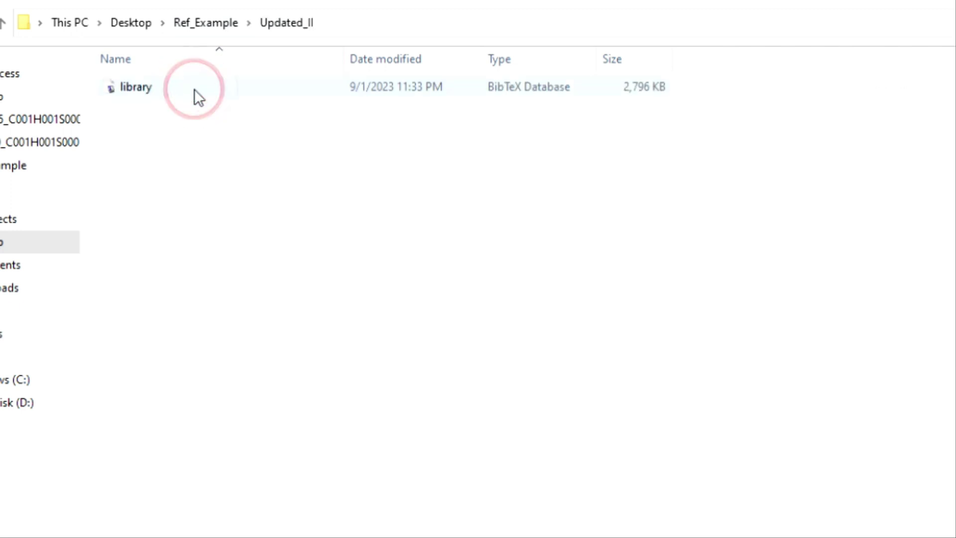
left_click(159, 89)
left_click(222, 24)
left_click(157, 345)
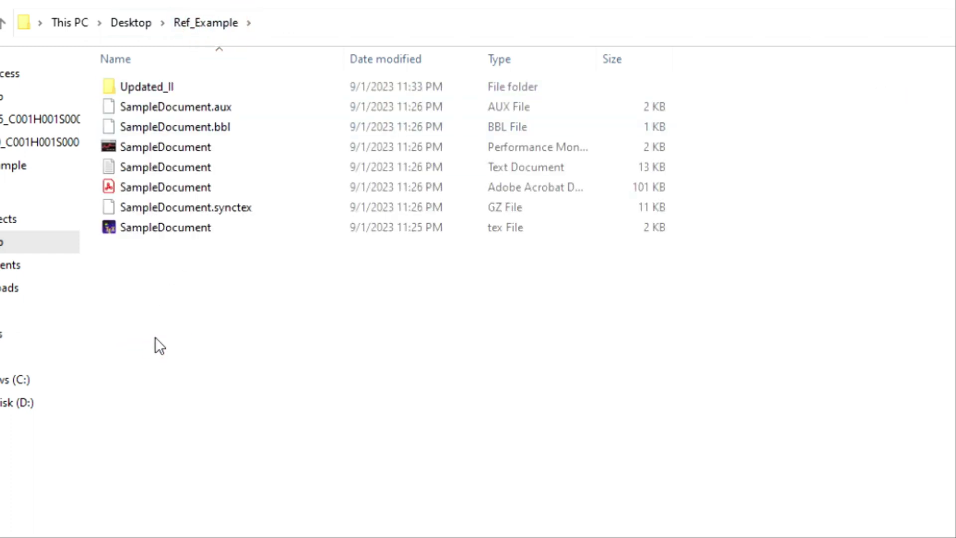
key("ctrl+v")
left_click(155, 86)
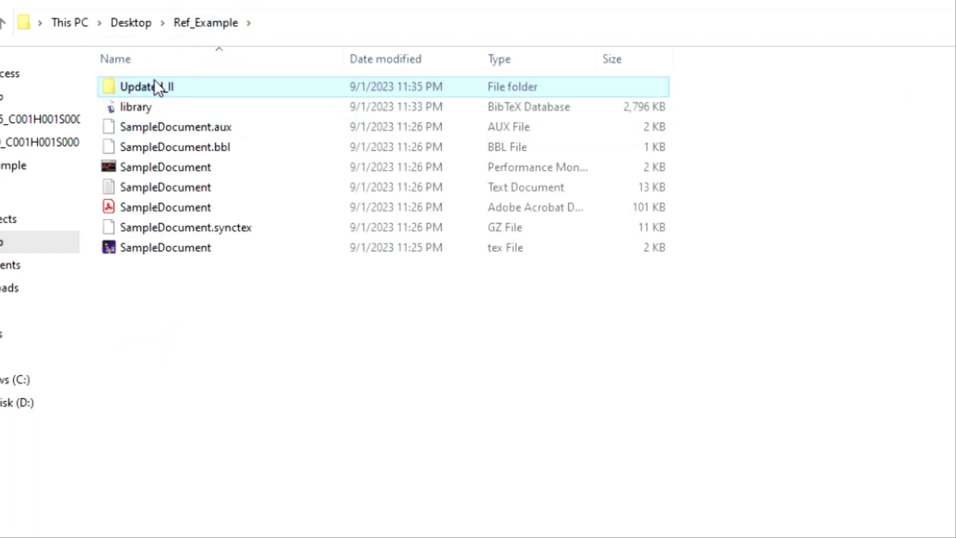
key("Delete")
Copy the library file's name, switch to TeXstudio and replace References with library in the \bibliography command of SampleDocument.tex.
right_click(151, 87)
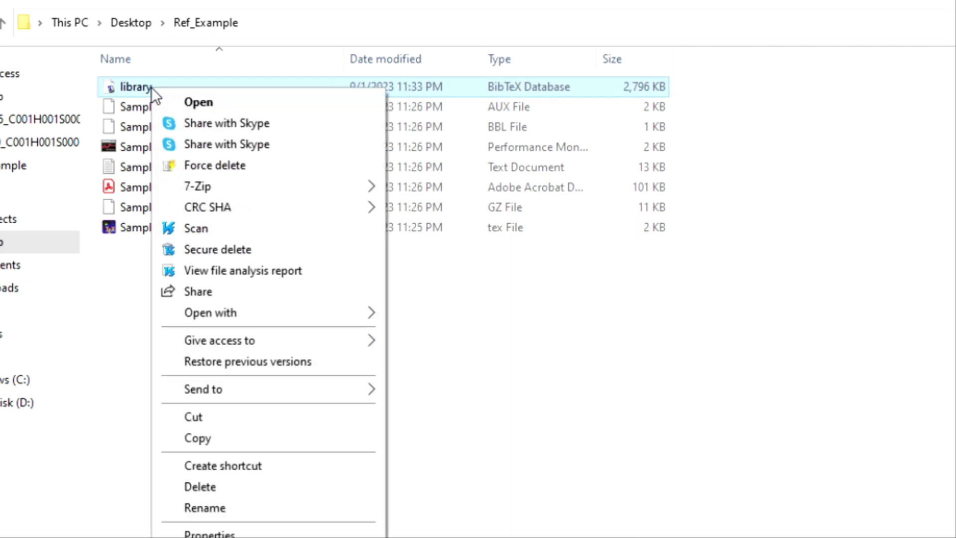
left_click(226, 503)
key("ctrl+c")
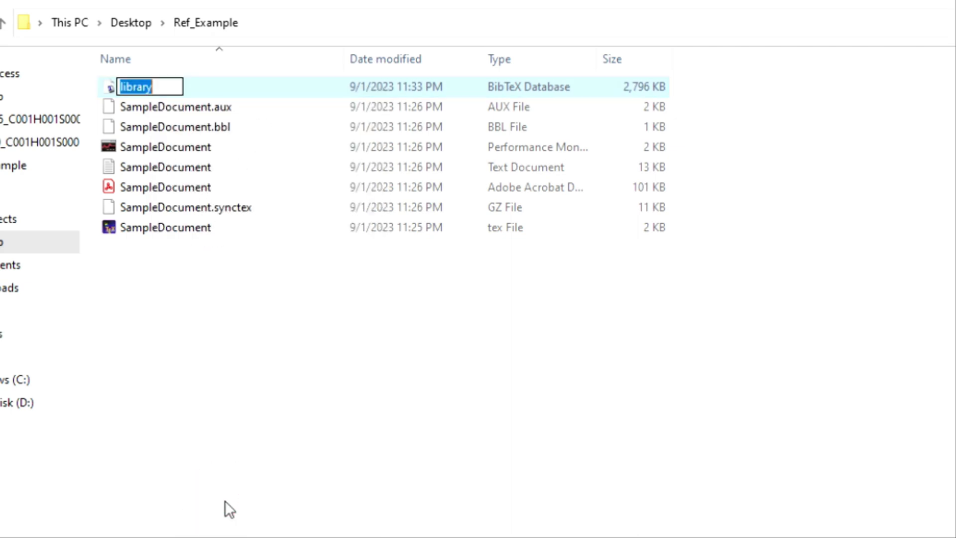
key("Escape")
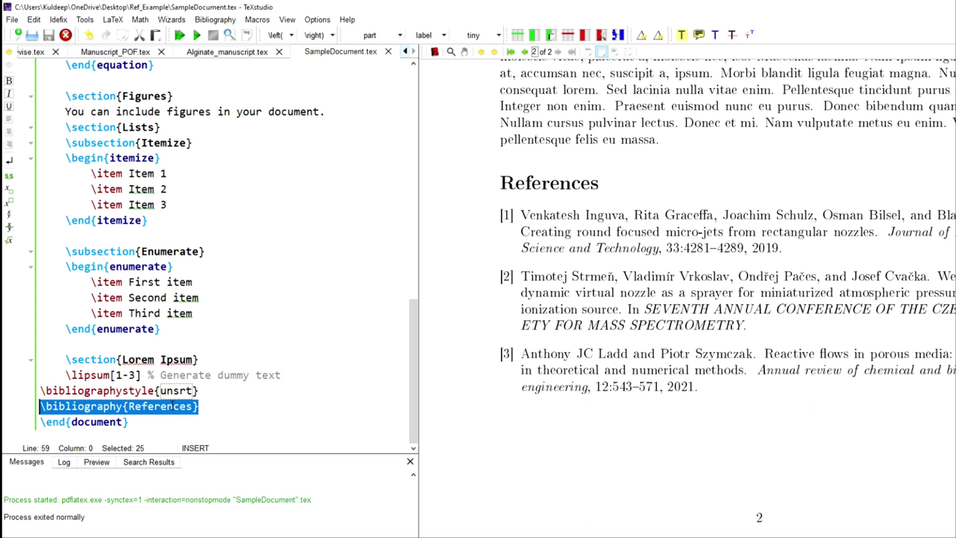
left_click(167, 406)
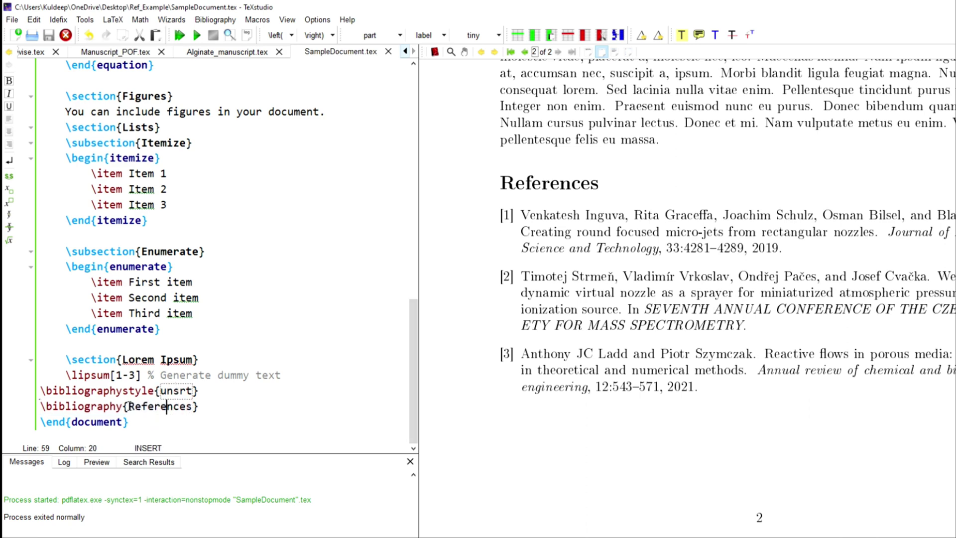
left_click_drag(130, 406, 192, 406)
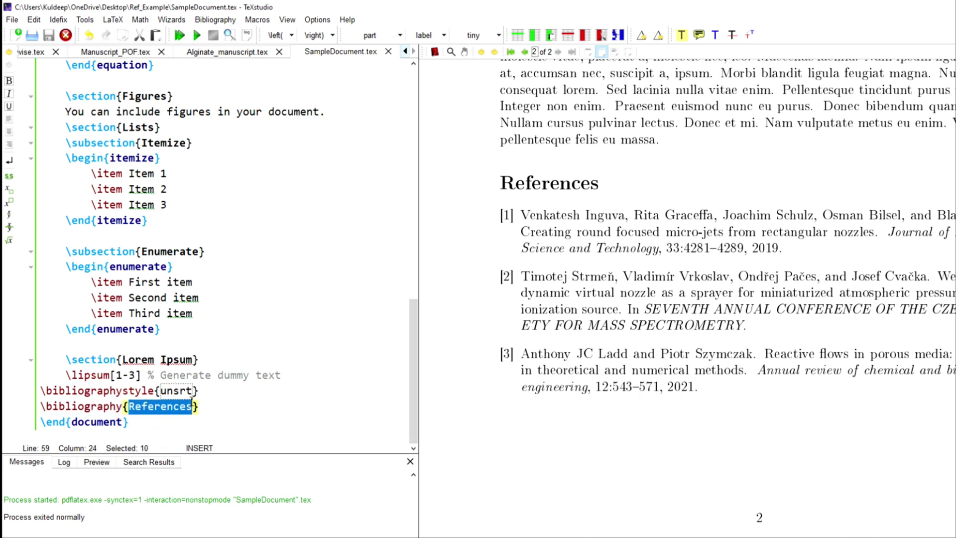
key("ctrl+v")
left_click(188, 409)
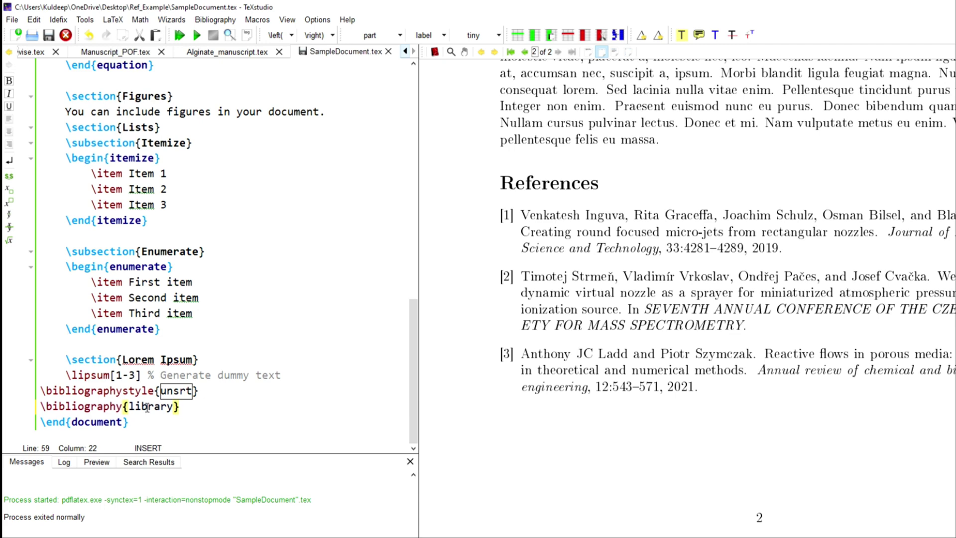
left_click(192, 402)
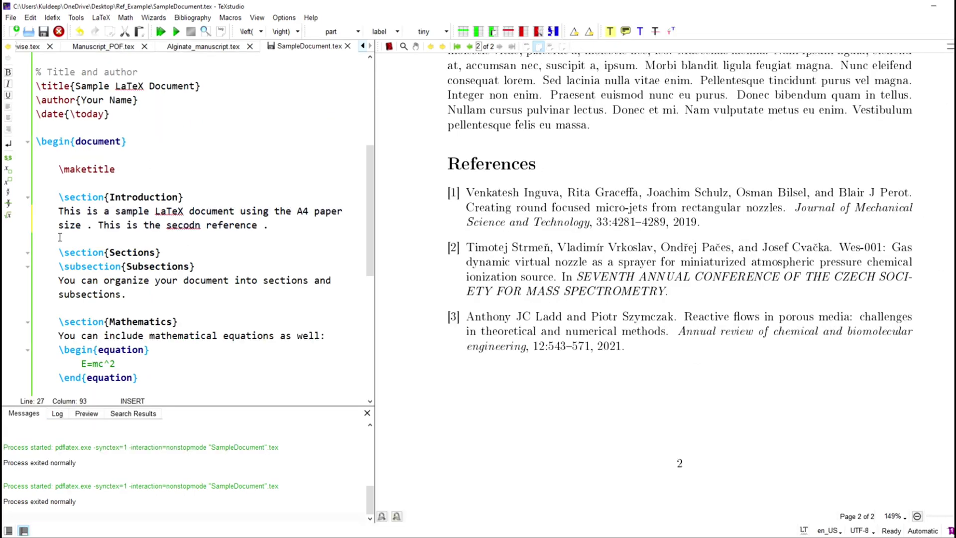
Switch to Mendeley, open the 2013 Electronic Supplementary Material document in EHD_paperII and copy its citation key.
left_click(411, 537)
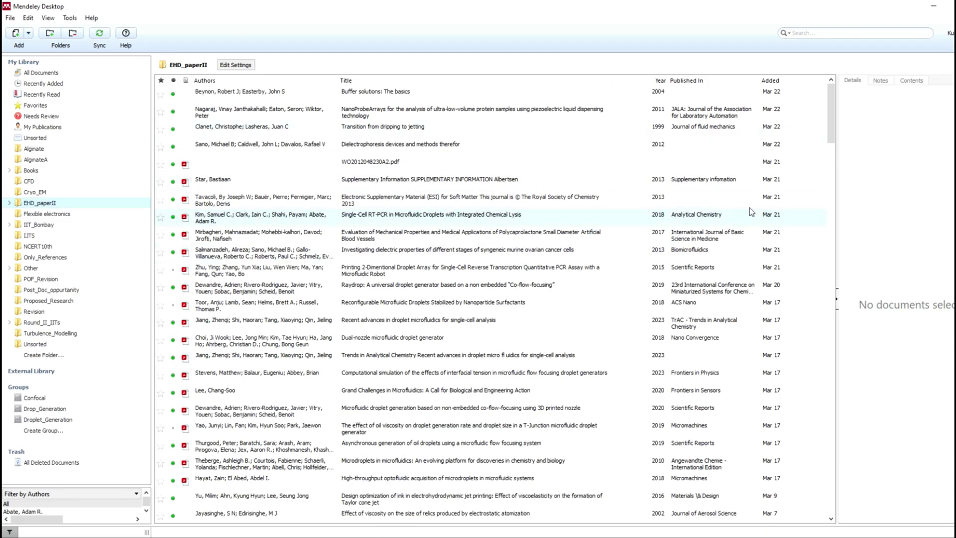
double_click(208, 200)
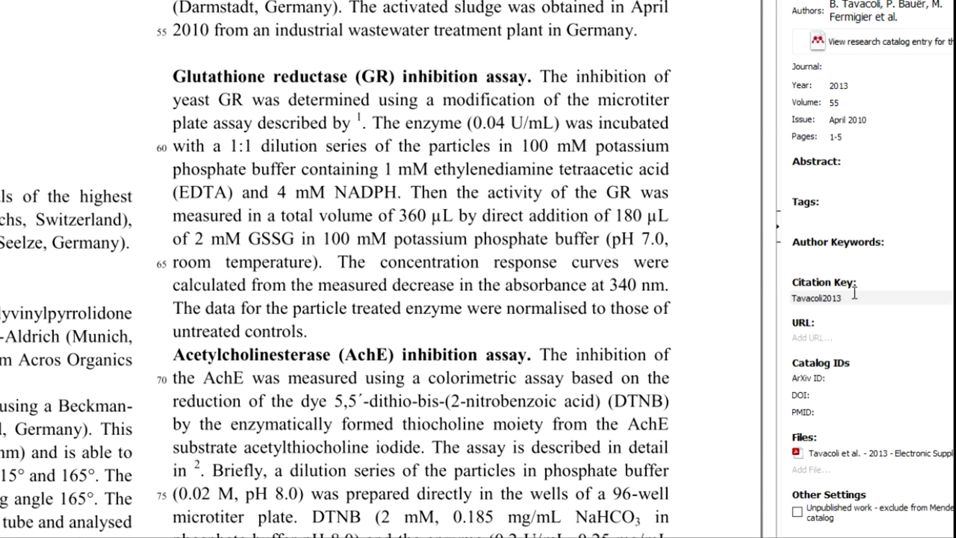
left_click(855, 297)
key("ctrl+c")
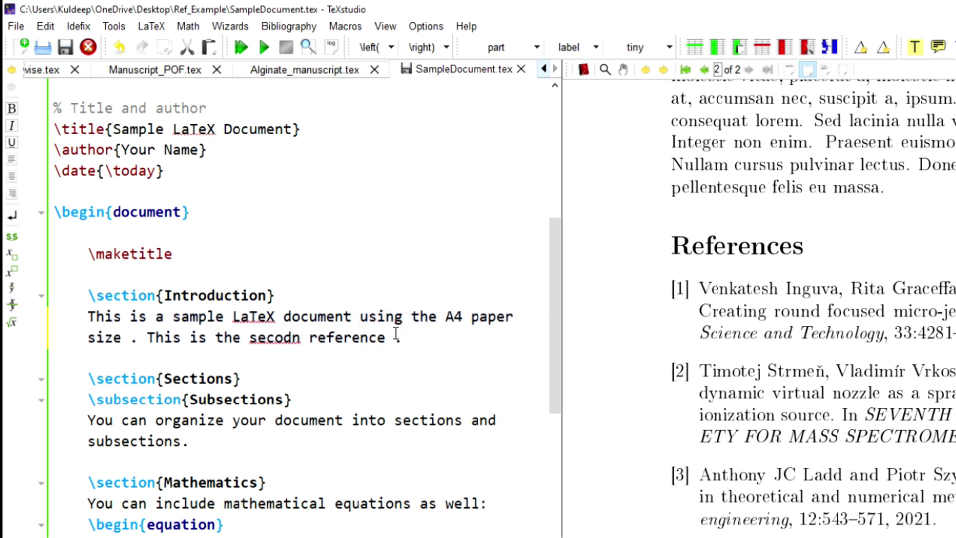
Insert \cite{Tavacoli2013} after "This is the secodn reference" in the Introduction of SampleDocument.tex.
type("cite")
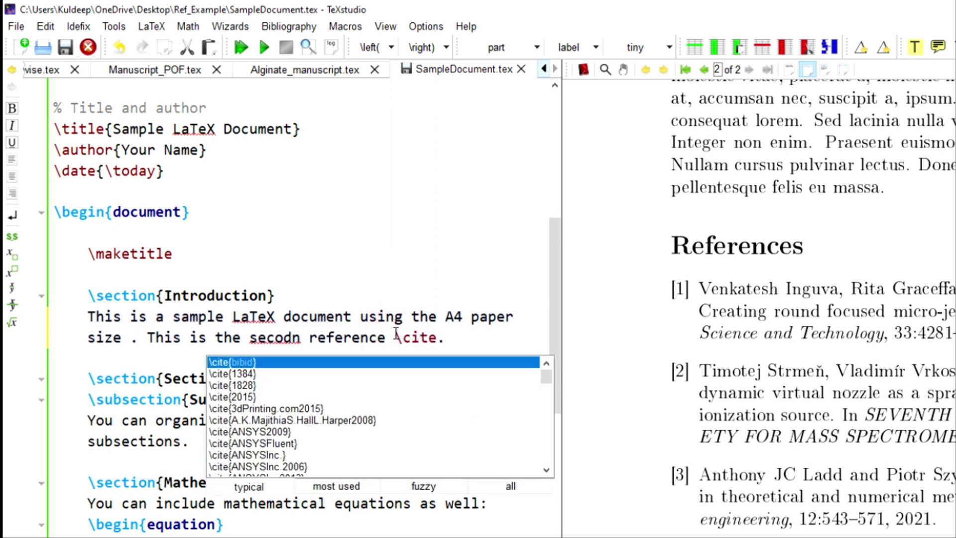
type("{")
key("ctrl+v")
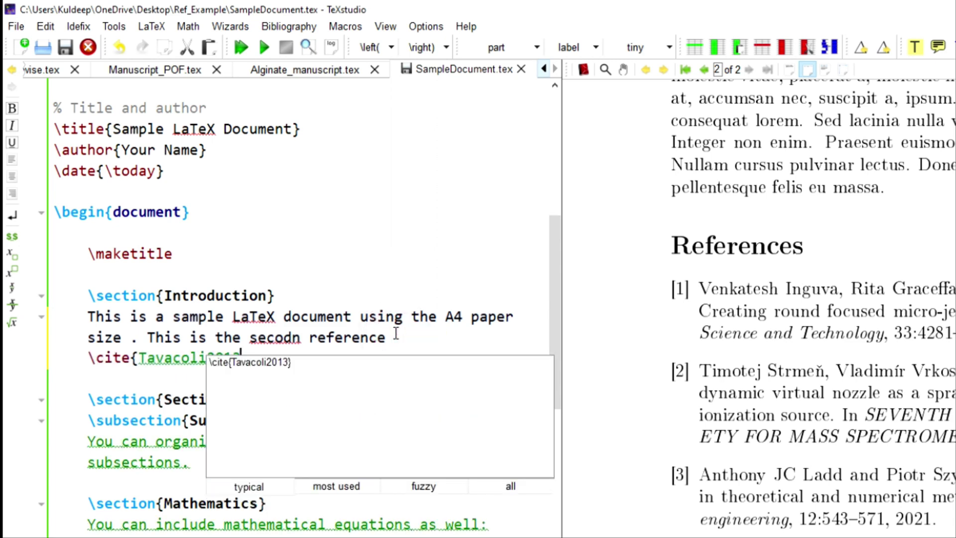
type("}")
key("Escape")
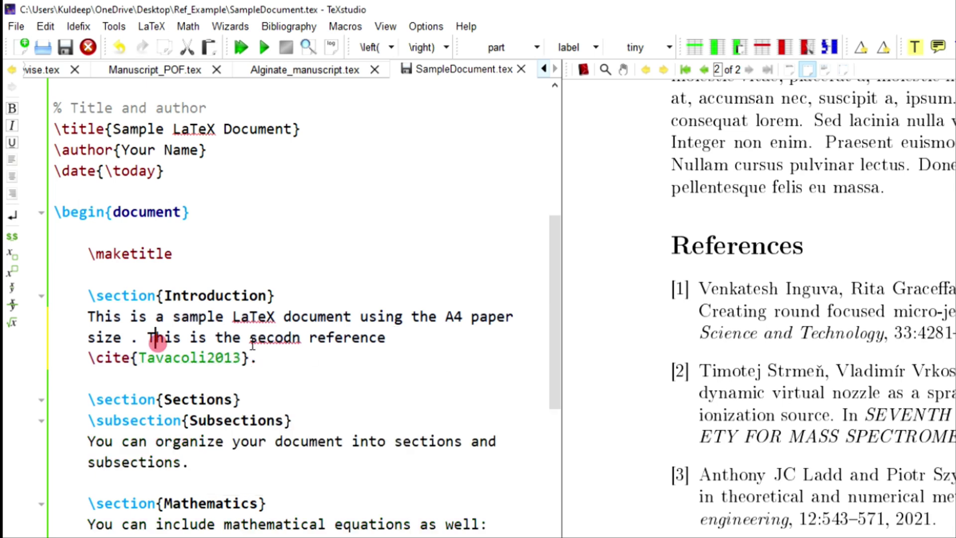
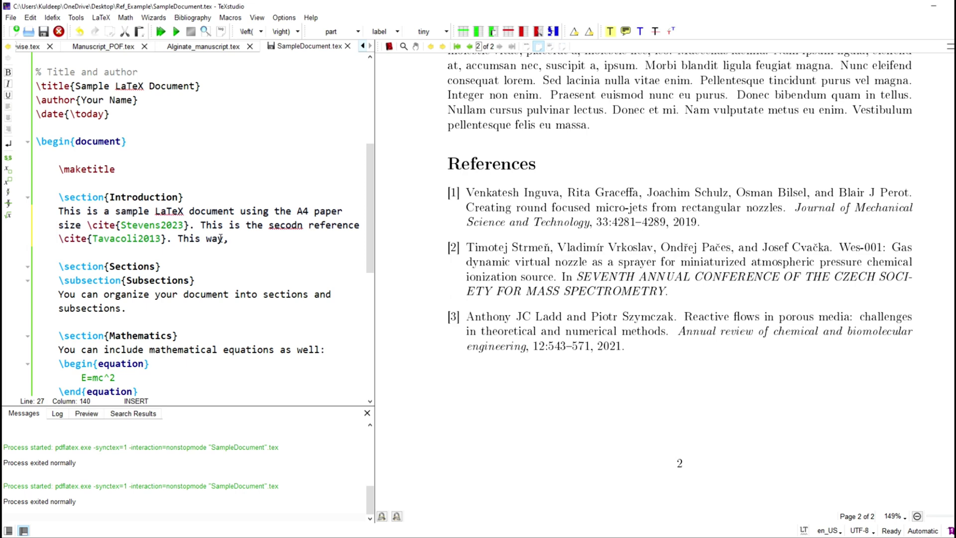
Continue the Introduction sentence with "2 more references" and begin a \cite command after it.
type("2 more references ")
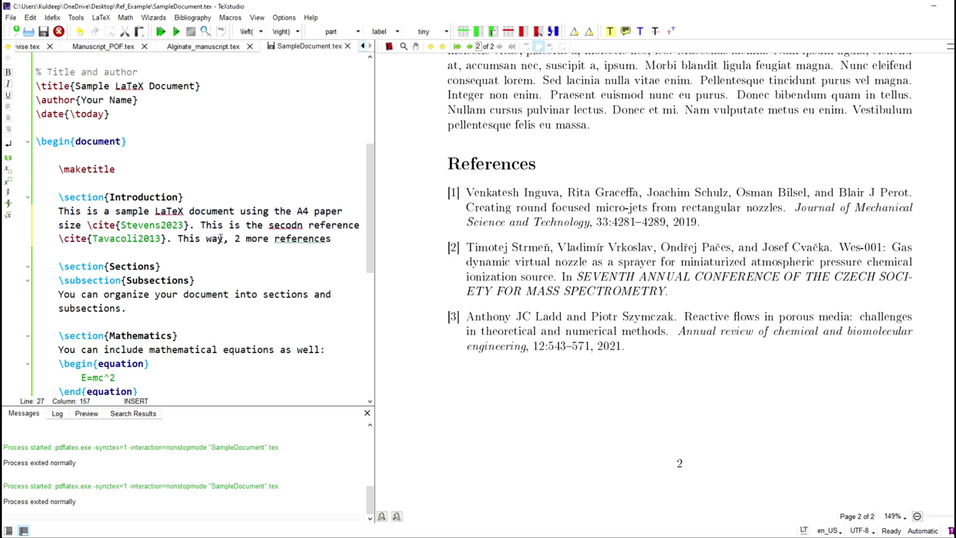
type("\\cite")
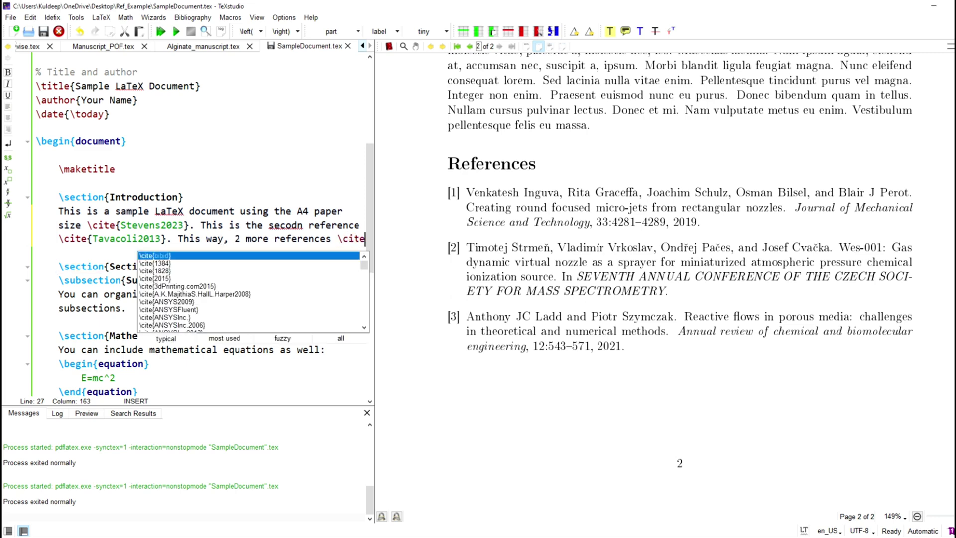
Switch to Mendeley's library and copy the citation key of the 1986 document Electrohydrodynamic Atomization in EHD_paperII.
key("alt+Tab")
left_click(15, 63)
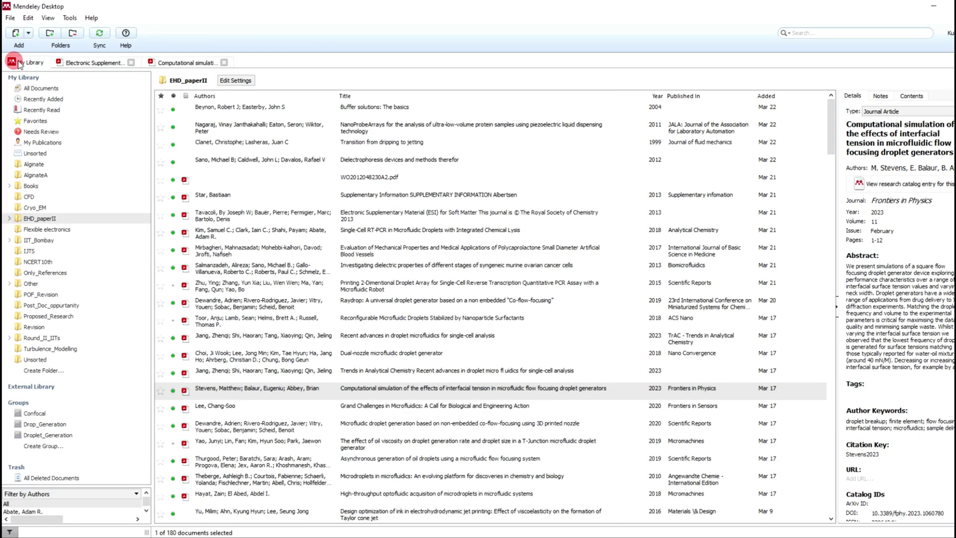
scroll(337, 433, "down", 7)
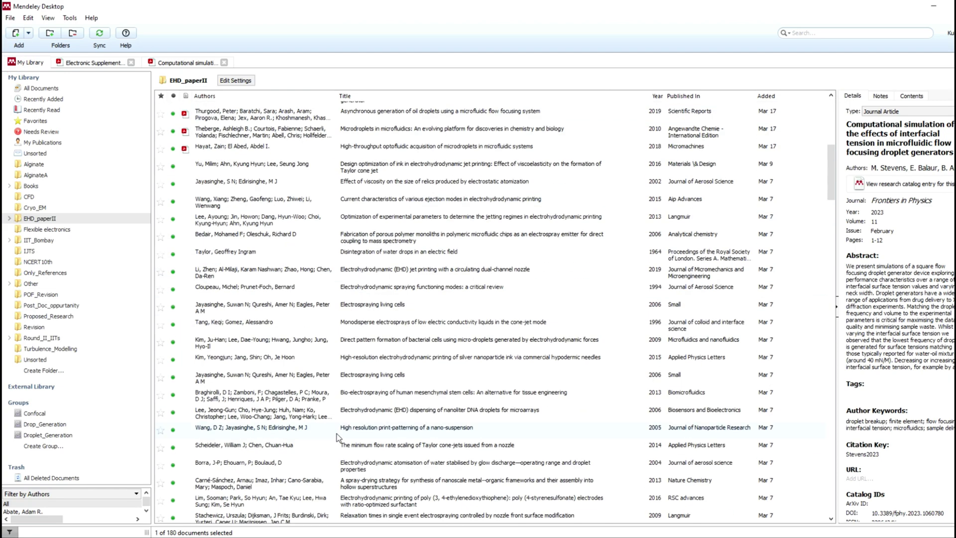
scroll(365, 397, "down", 10)
left_click(365, 381)
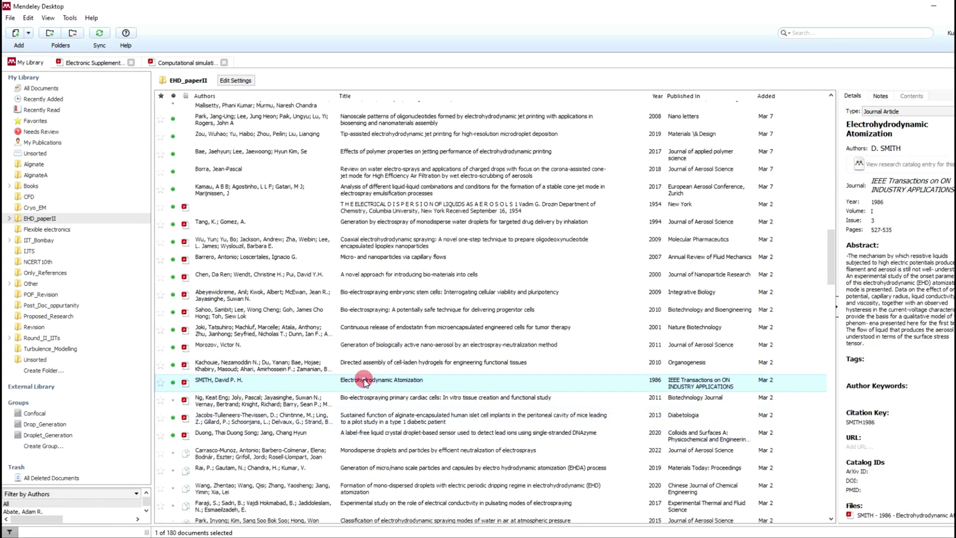
left_click(869, 422)
key("ctrl+c")
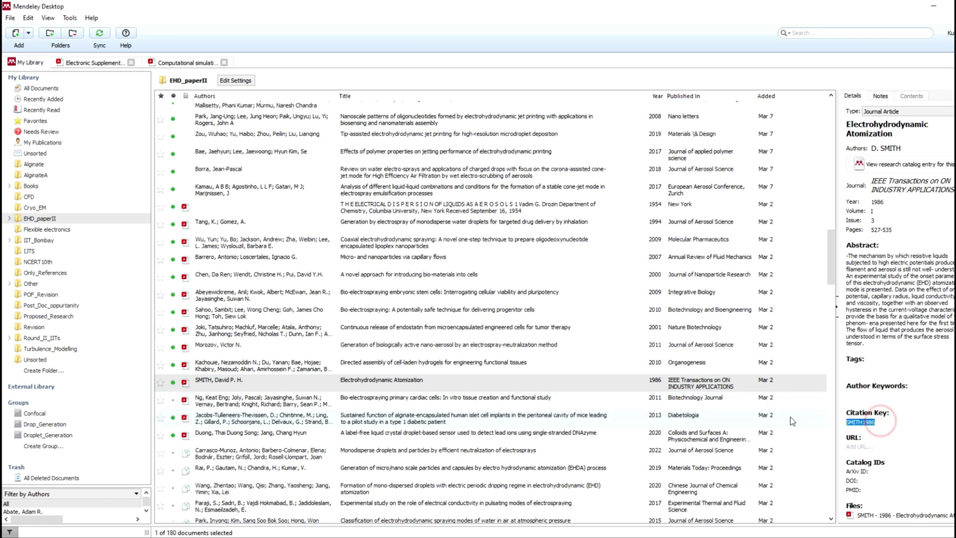
Switch to TeXstudio and put SMITH1986 followed by a comma inside the new \cite command's braces.
key("alt+Tab")
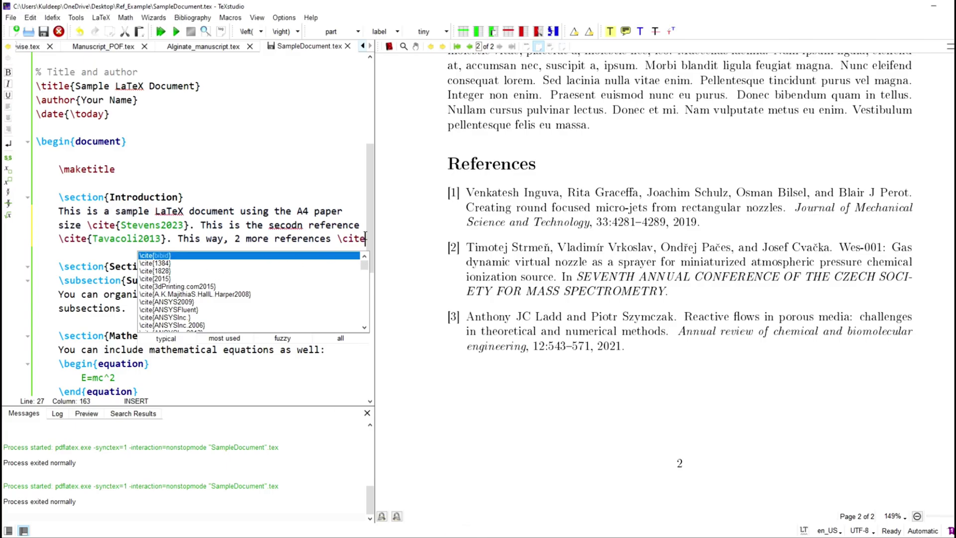
type("{")
key("ctrl+v")
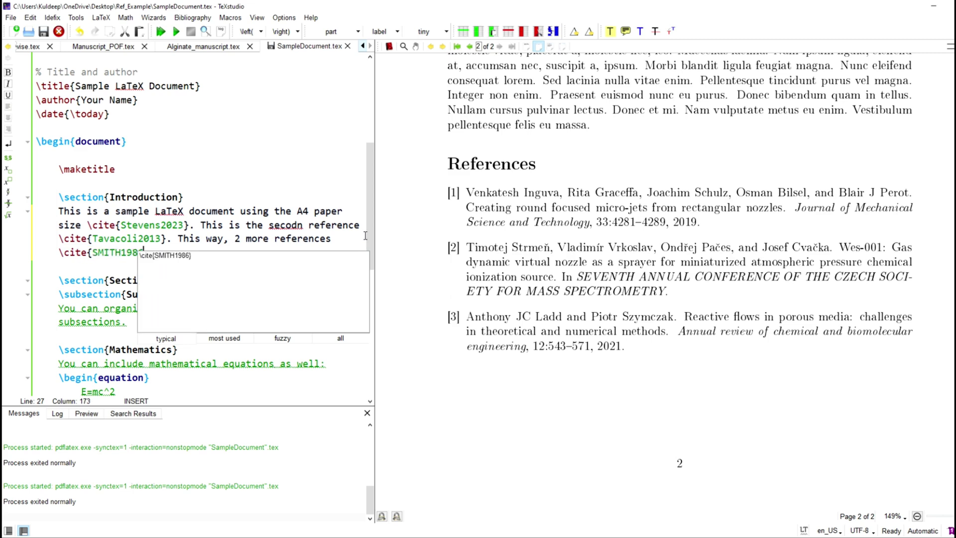
type(",")
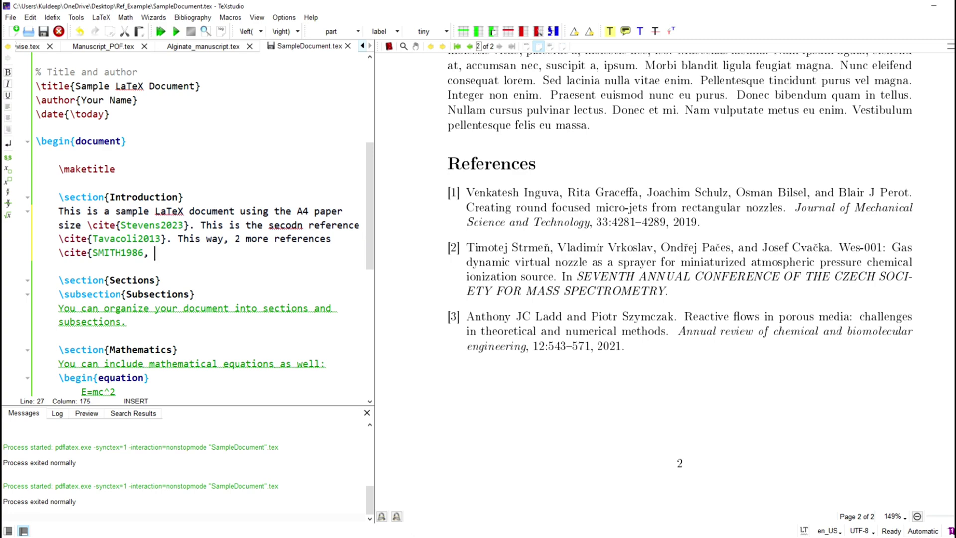
Switch to Mendeley and copy the citation key of the 2022 article Electrohydrodynamic printing for demanding devices.
key("alt+Tab")
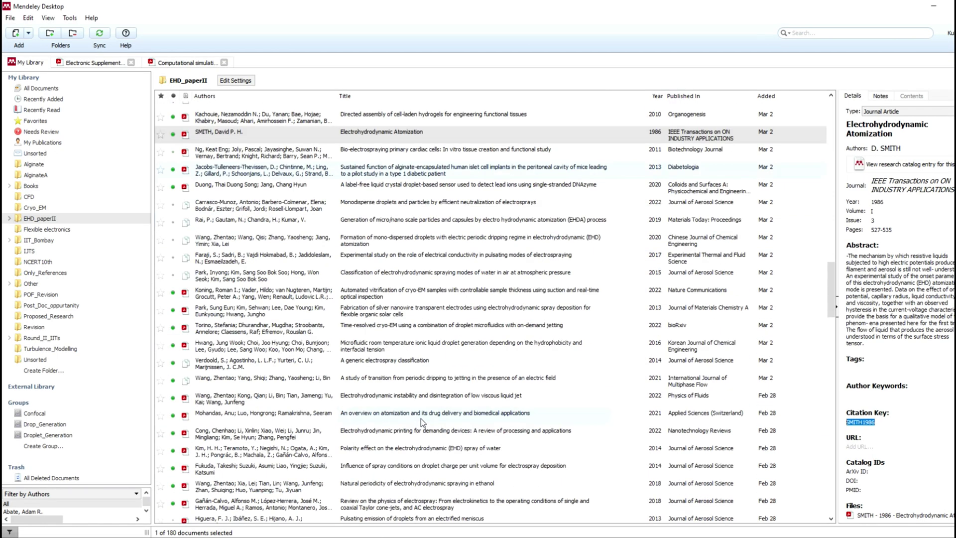
left_click(356, 430)
double_click(876, 444)
key("ctrl+c")
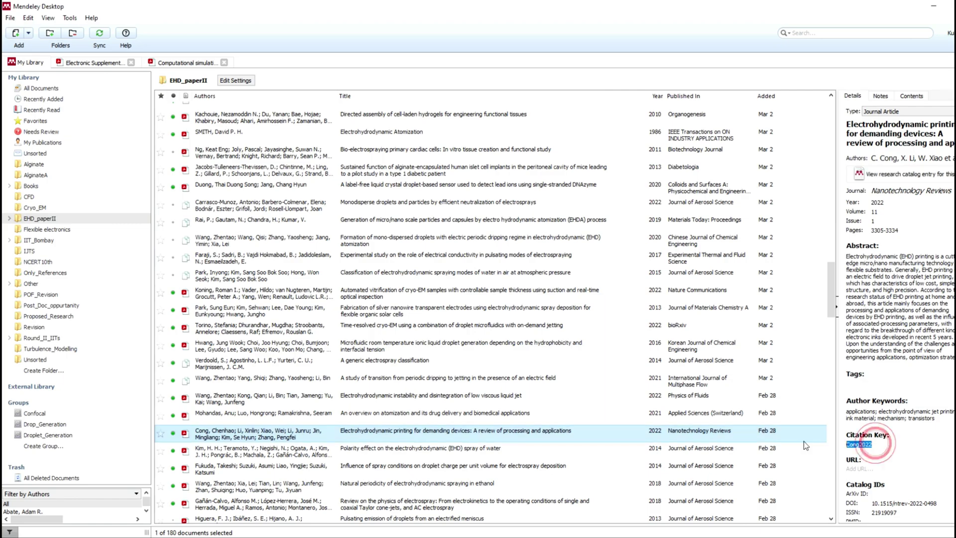
Switch to TeXstudio and complete the citation as \cite{SMITH1986, Cong2022}, ending the sentence with a period.
key("alt+Tab")
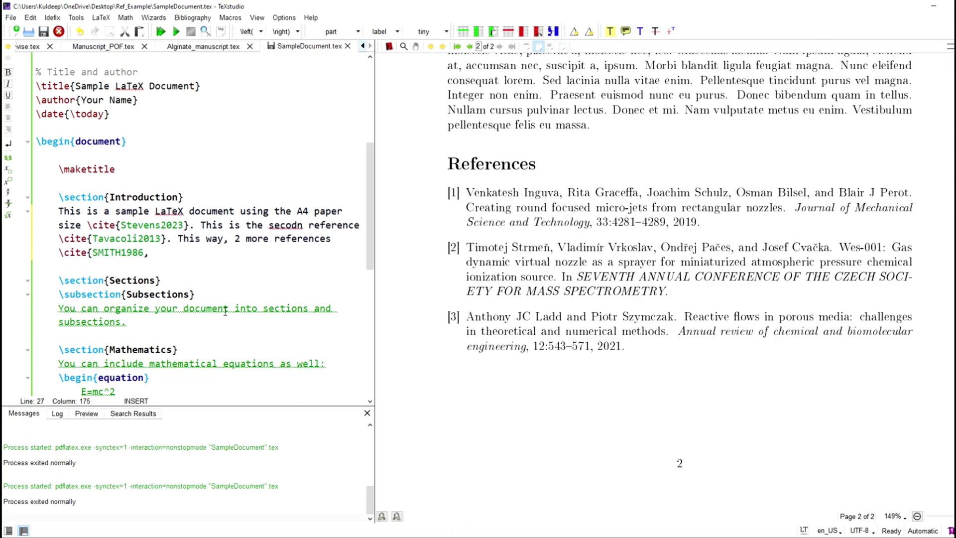
key("ctrl+v")
type("}")
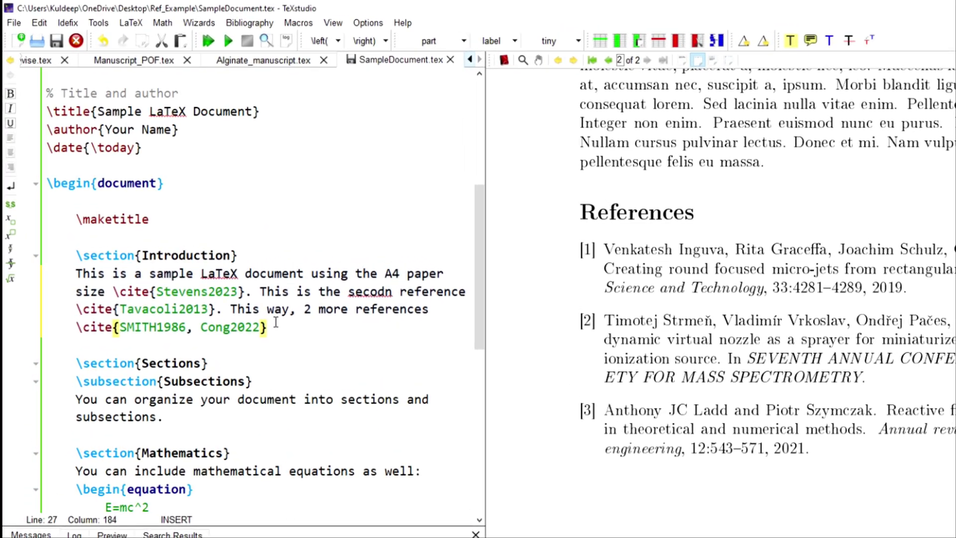
type(".")
Compile SampleDocument.tex, check the References section in the PDF preview and widen the editor pane.
left_click(208, 40)
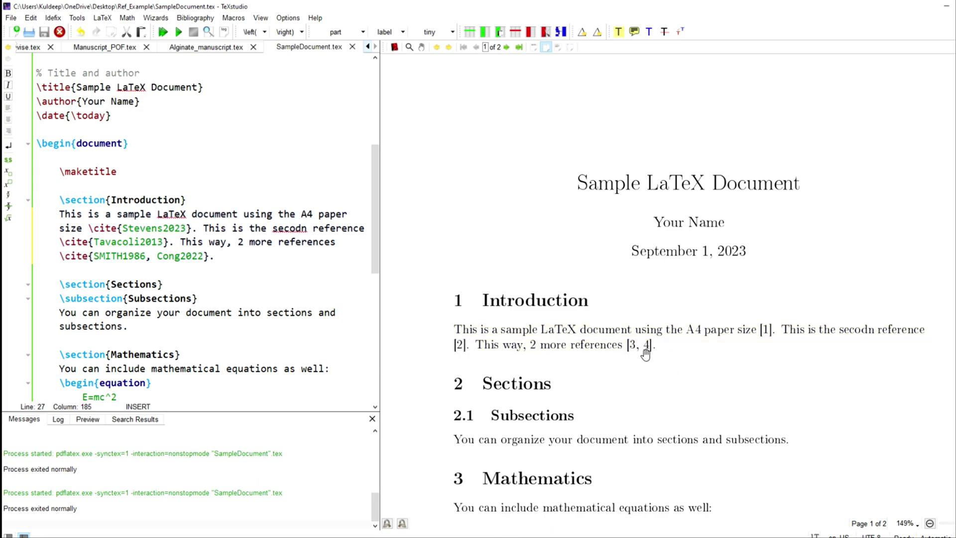
scroll(905, 419, "down", 15)
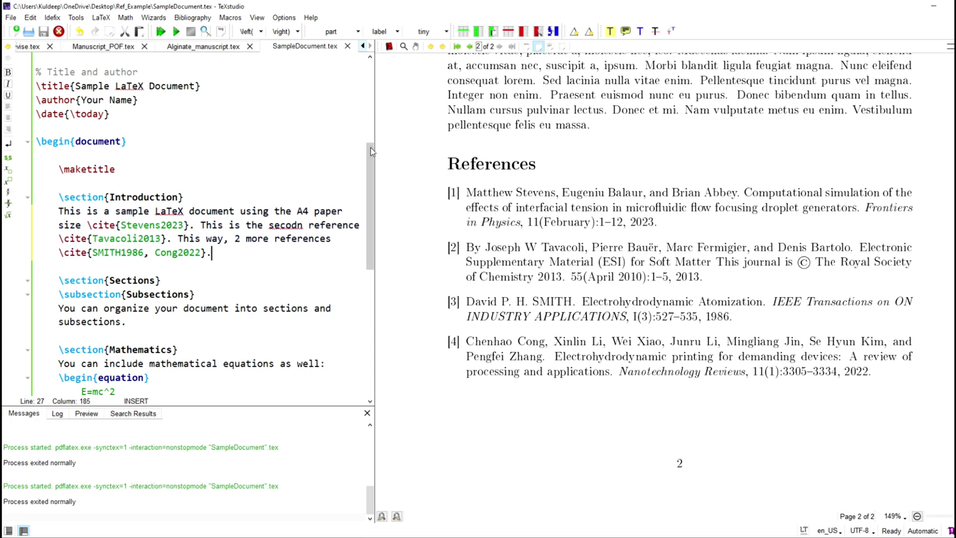
left_click_drag(374, 133, 447, 154)
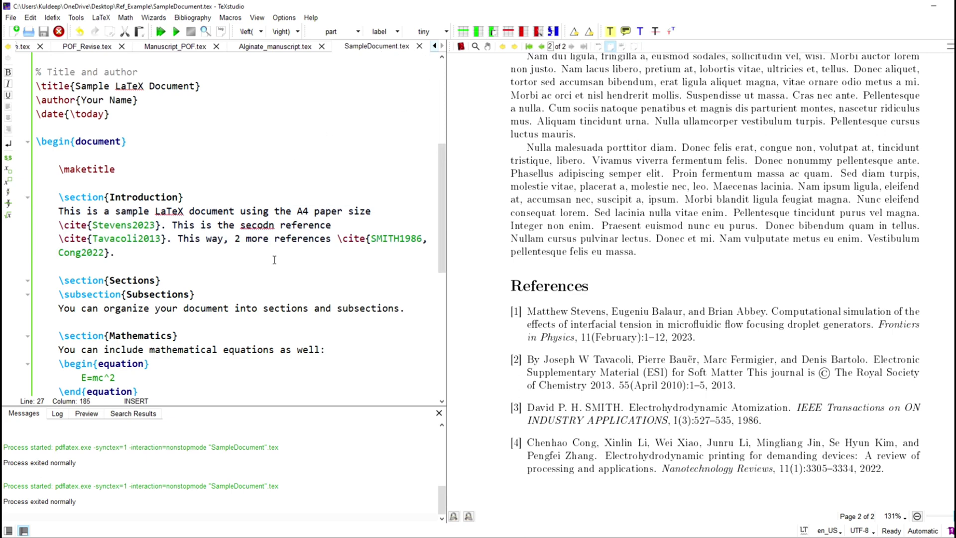
Switch to the Ref_Example folder in File Explorer and examine the library BibTeX file.
mouse_move(268, 533)
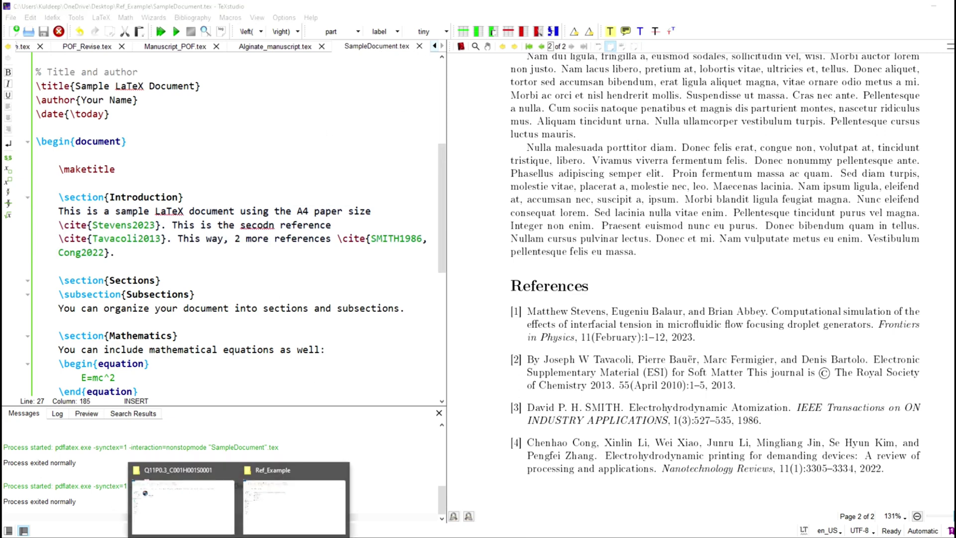
left_click(274, 514)
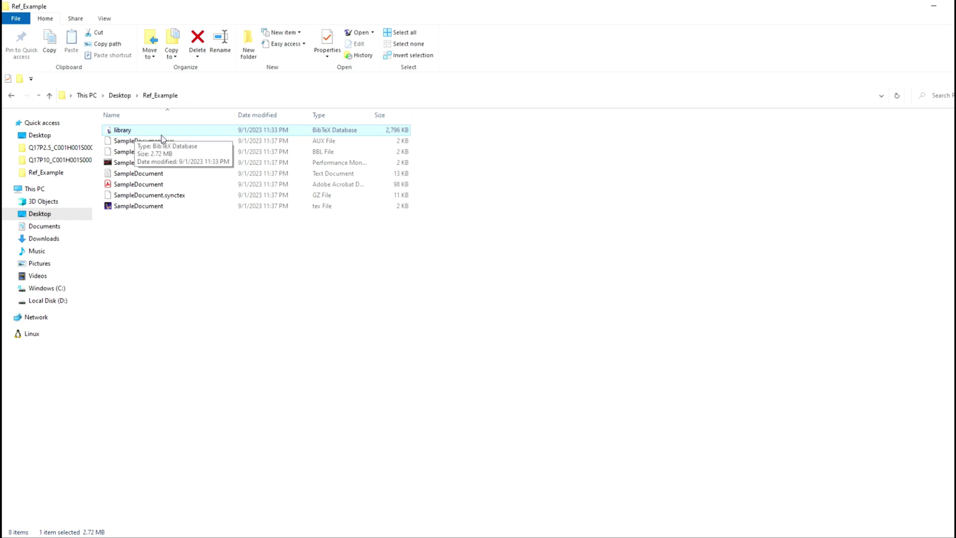
Switch to Mendeley and disable BibTeX syncing in the options.
key("alt+Tab")
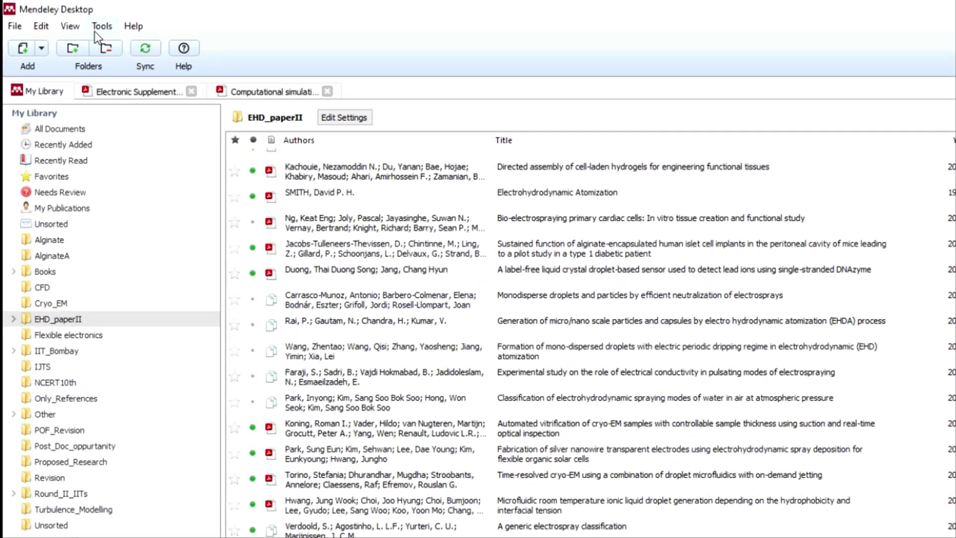
left_click(74, 19)
left_click(132, 131)
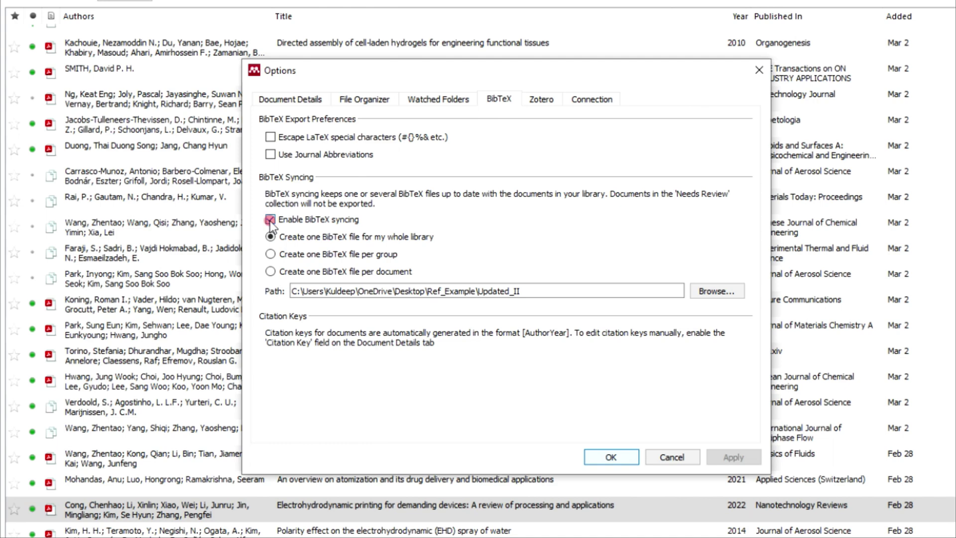
left_click(270, 220)
left_click(612, 463)
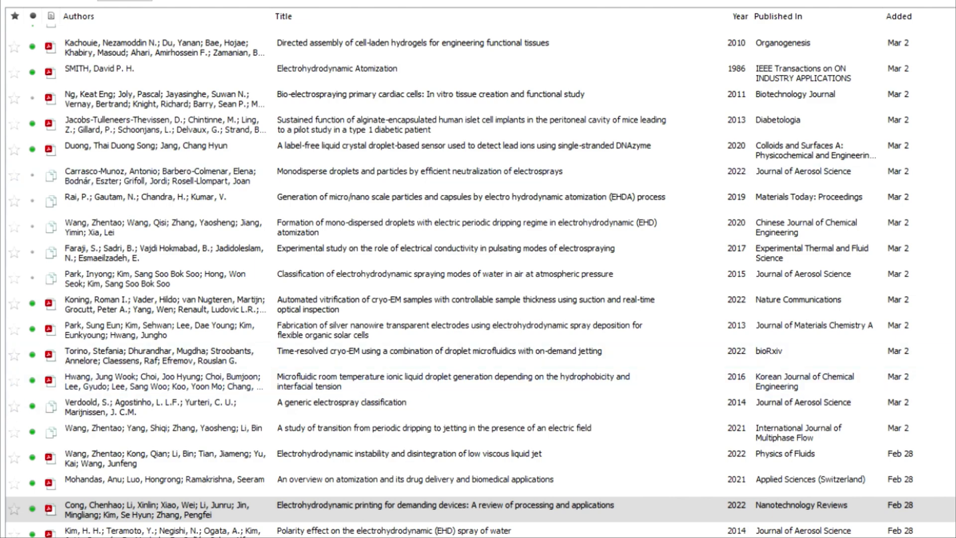
Switch to Google Scholar in the browser and open the BibTeX citation of the hybrid nanofluid flow in porous media article.
left_click(482, 532)
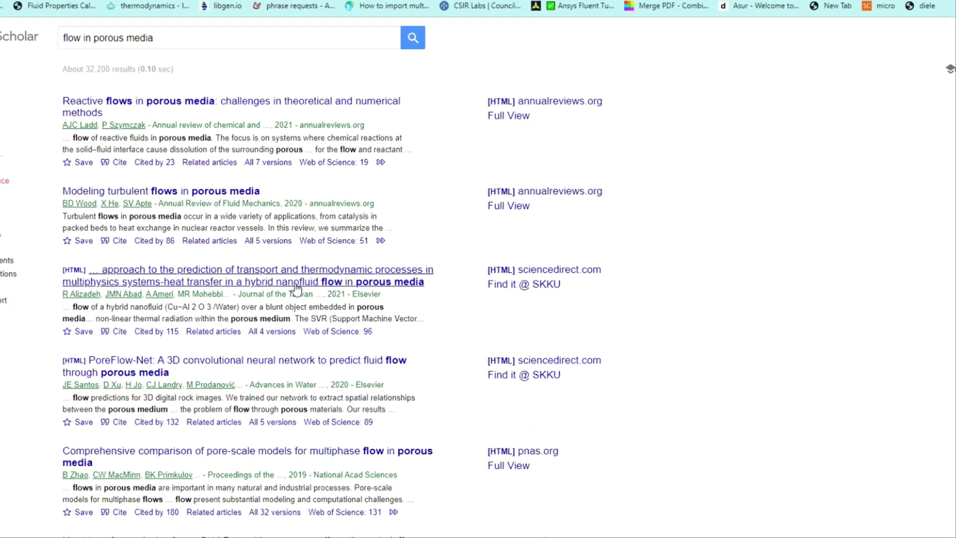
left_click(113, 332)
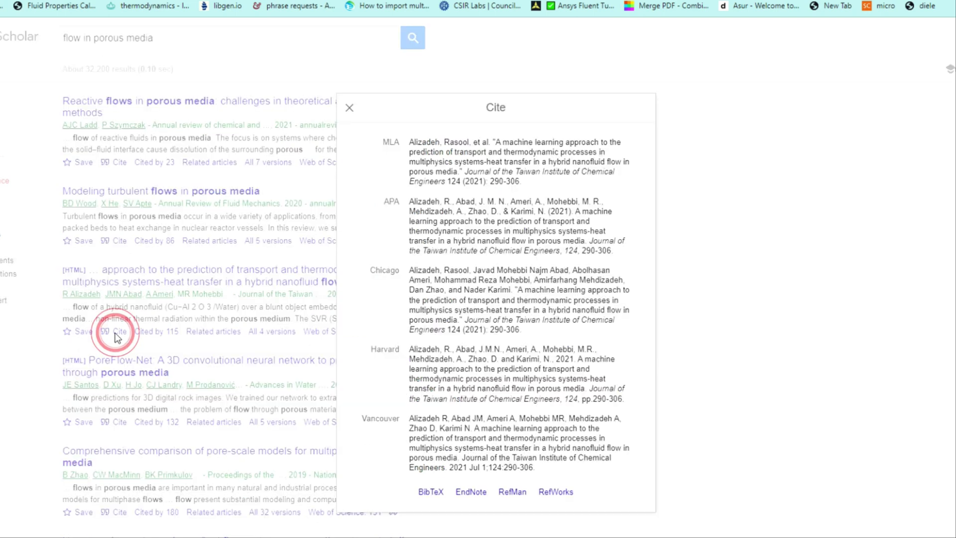
left_click(431, 493)
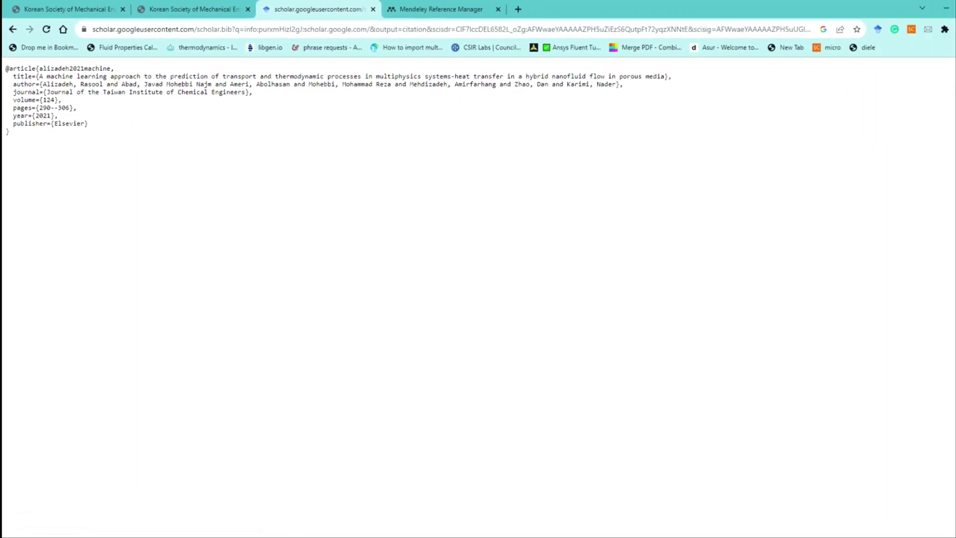
Check the Ref_Example folder in File Explorer, then return to TeXstudio and create a blank document.
key("alt+Tab")
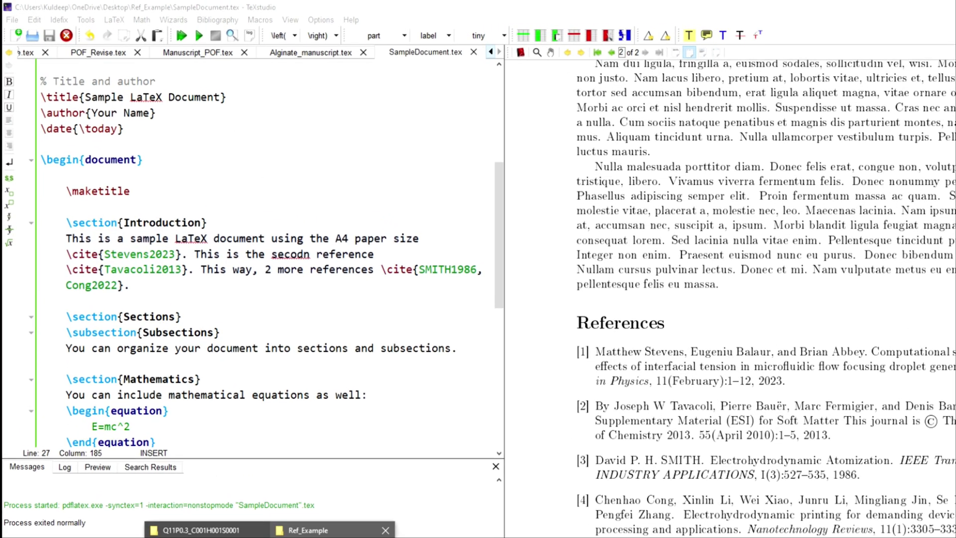
left_click(389, 528)
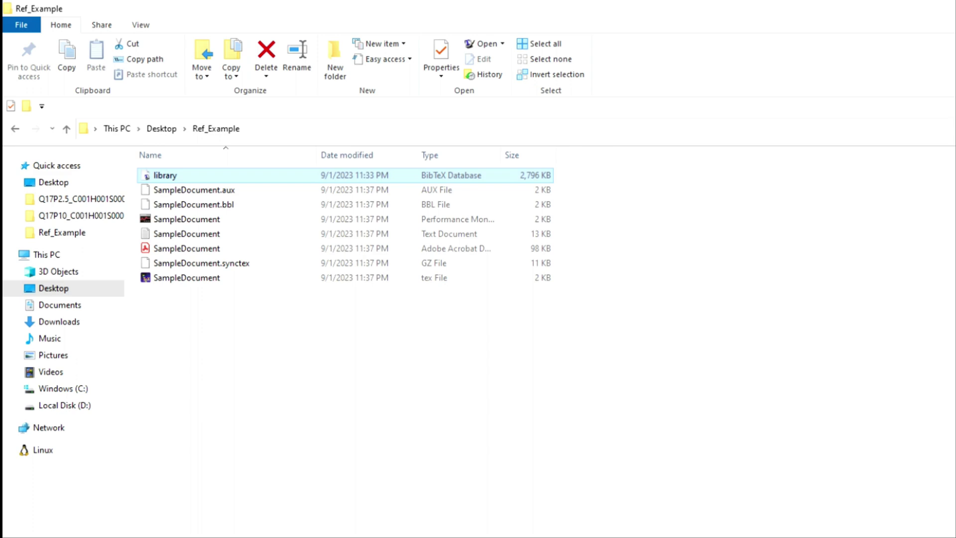
key("alt+Tab")
key("ctrl+n")
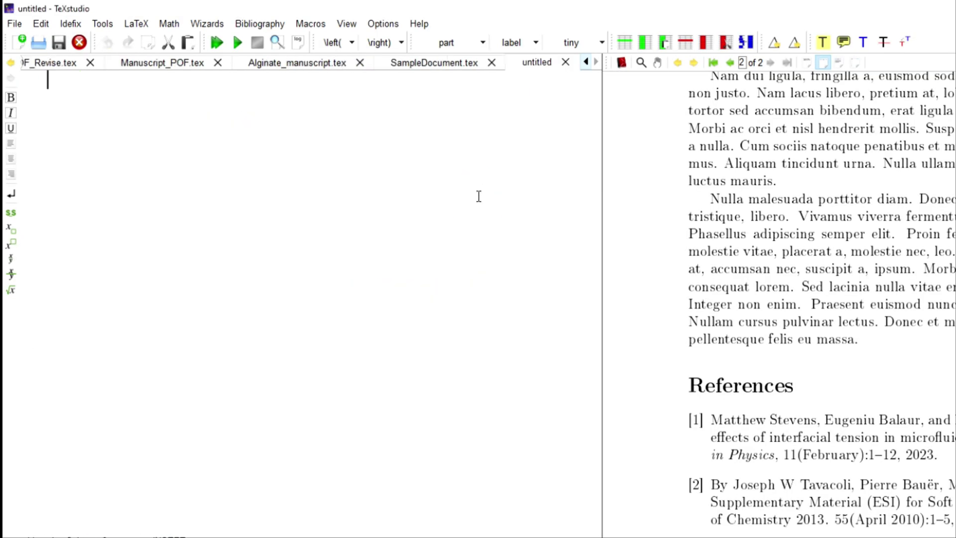
Open the library BibTeX file from the Ref_Example folder in TeXstudio.
left_click(15, 24)
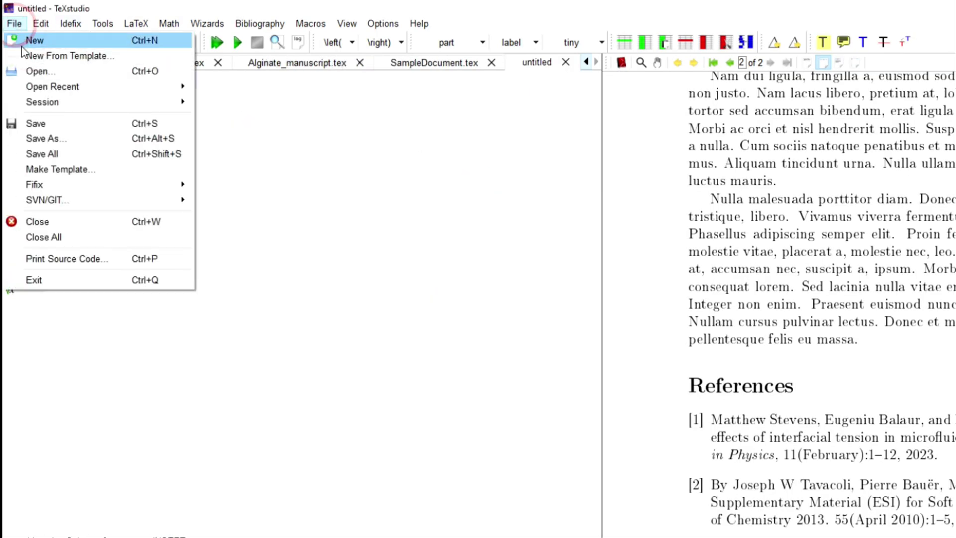
left_click(52, 73)
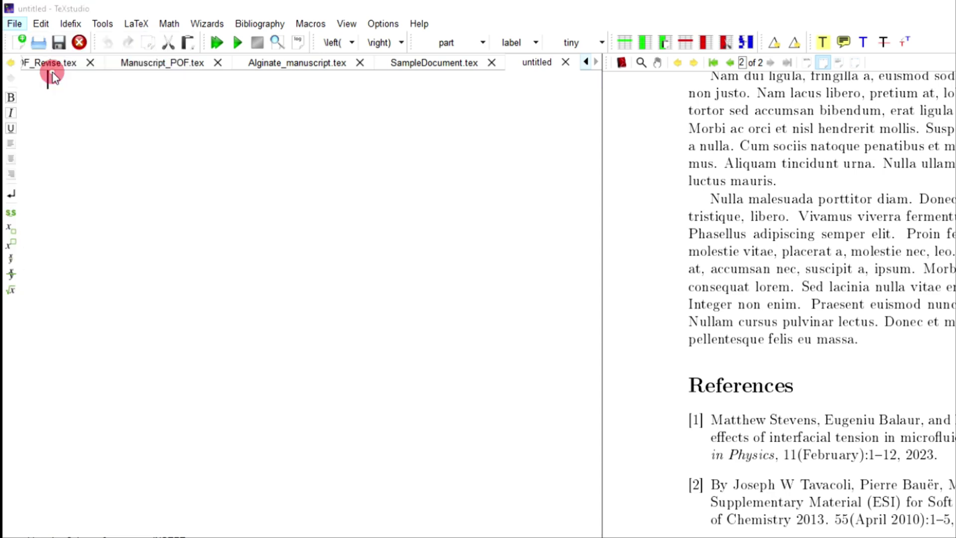
left_click(164, 120)
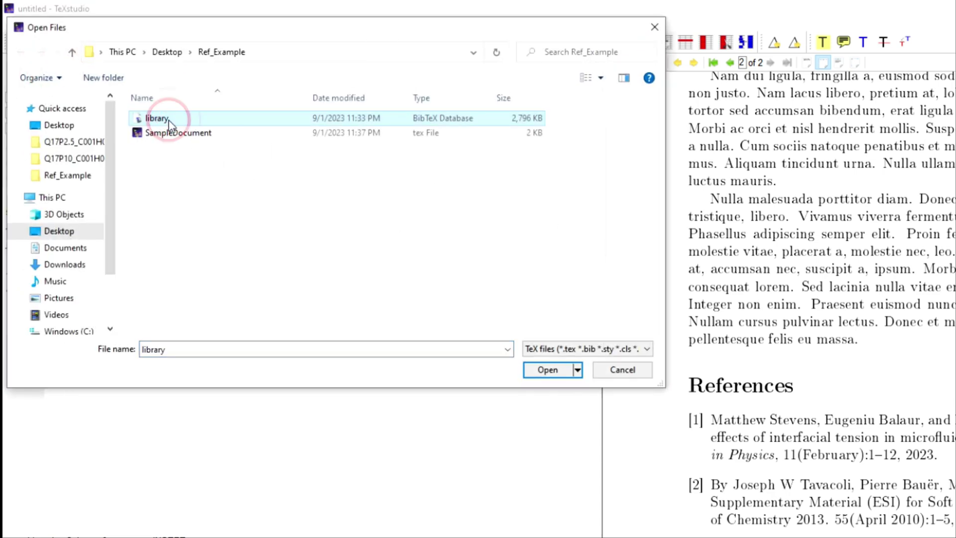
left_click(551, 376)
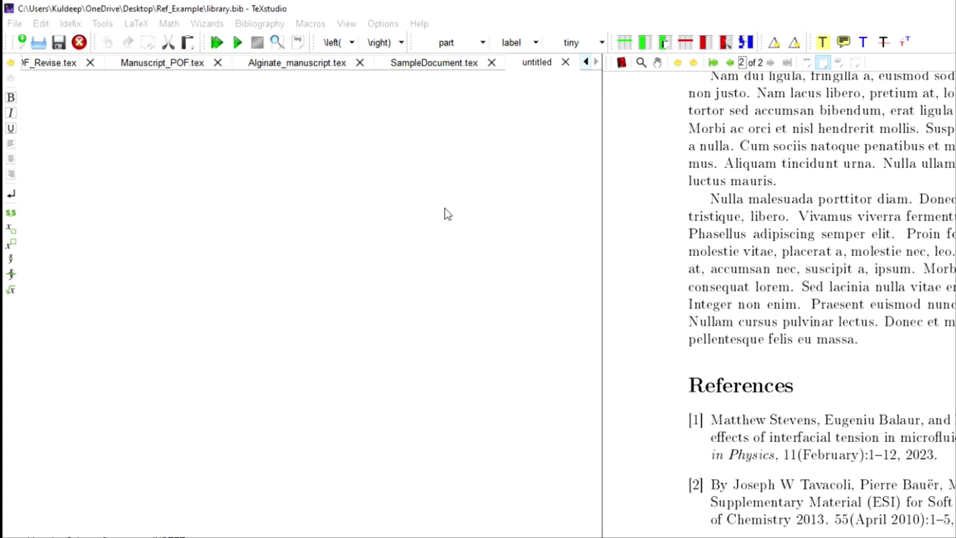
Look through the entries of library.bib and place the cursor after the last entry's closing brace.
scroll(219, 294, "down", 20)
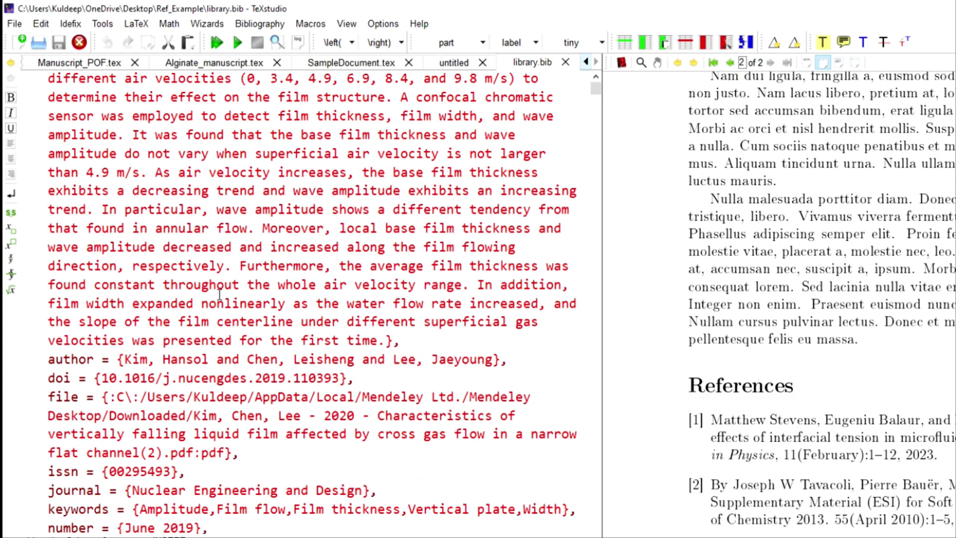
scroll(219, 294, "down", 7)
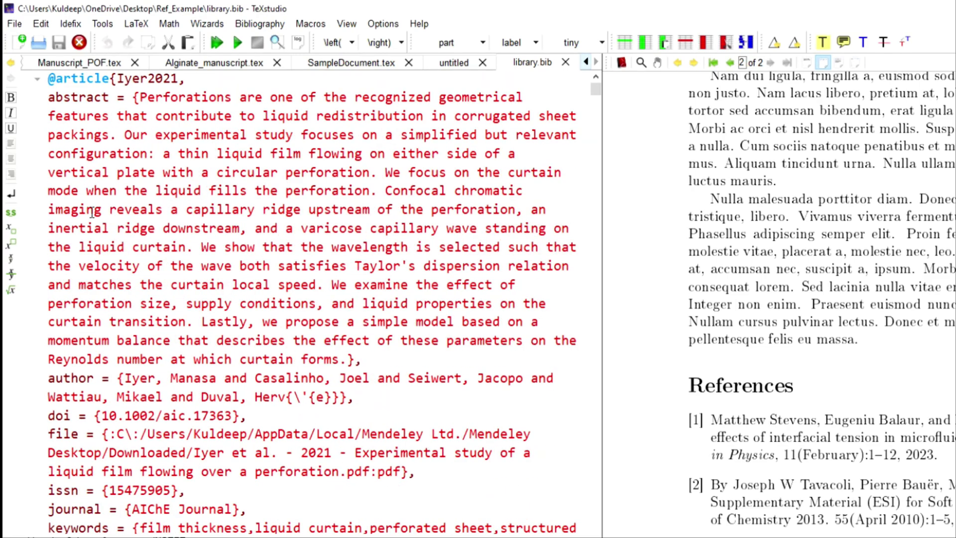
scroll(160, 243, "up", 6)
left_click_drag(596, 91, 630, 537)
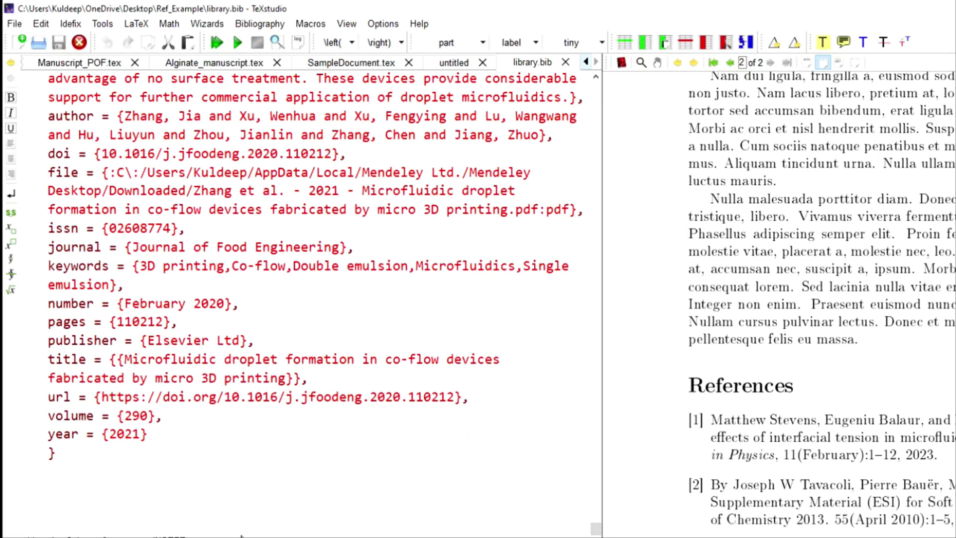
left_click(56, 453)
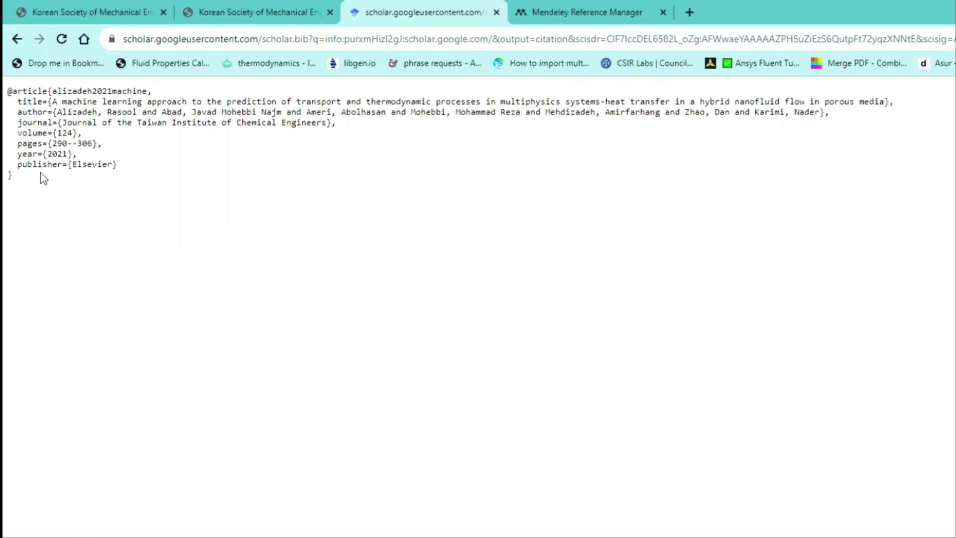
Copy the complete BibTeX entry of the hybrid nanofluid article and switch back to library.bib in TeXstudio.
triple_click(13, 175)
key("ctrl+c")
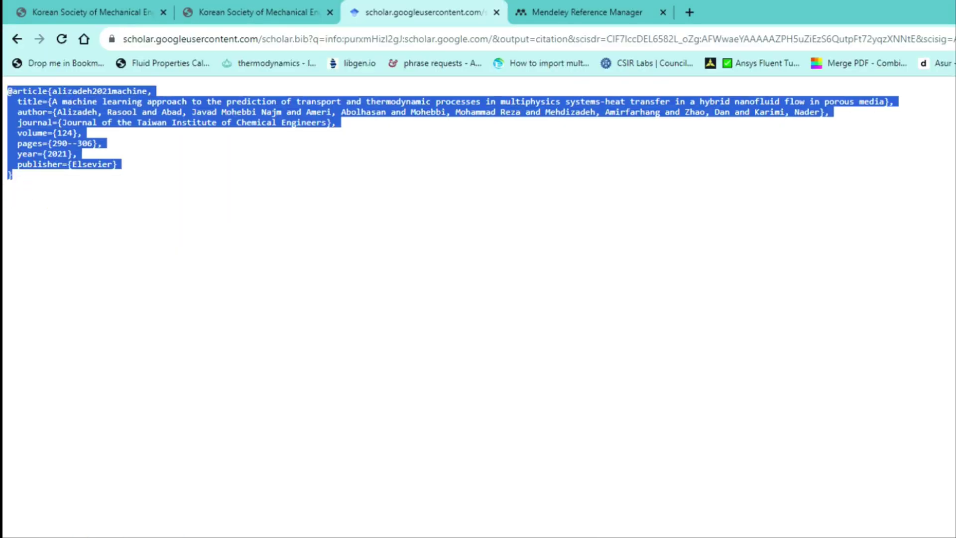
key("alt+Tab")
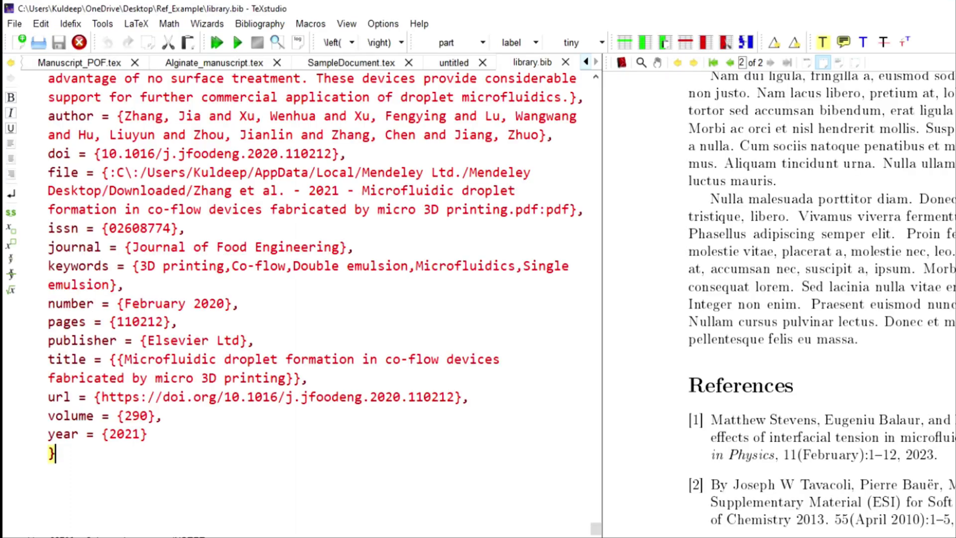
Paste the copied BibTeX entry below the last entry of library.bib, separated by a blank line, and save the file.
left_click(120, 460)
key("Return")
key("Return")
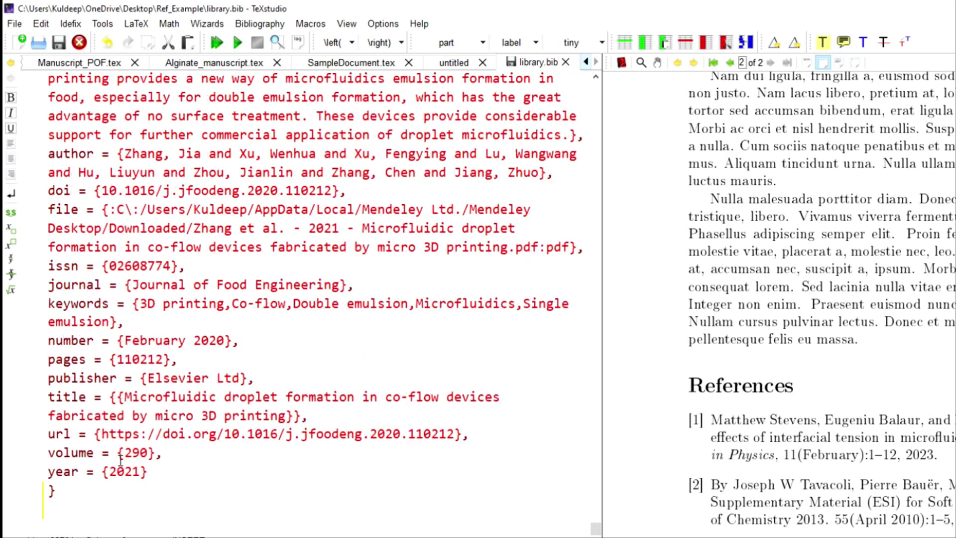
key("ctrl+v")
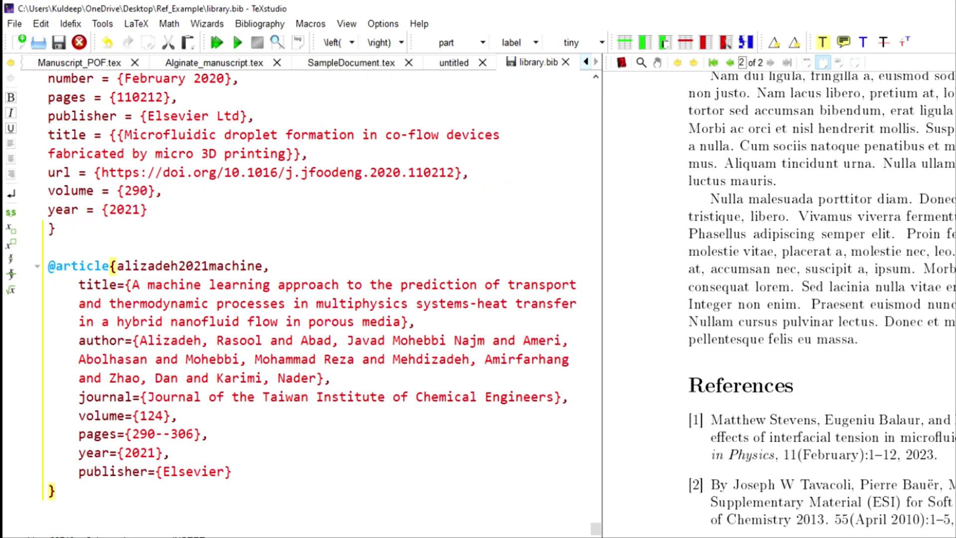
left_click(194, 310)
key("ctrl+s")
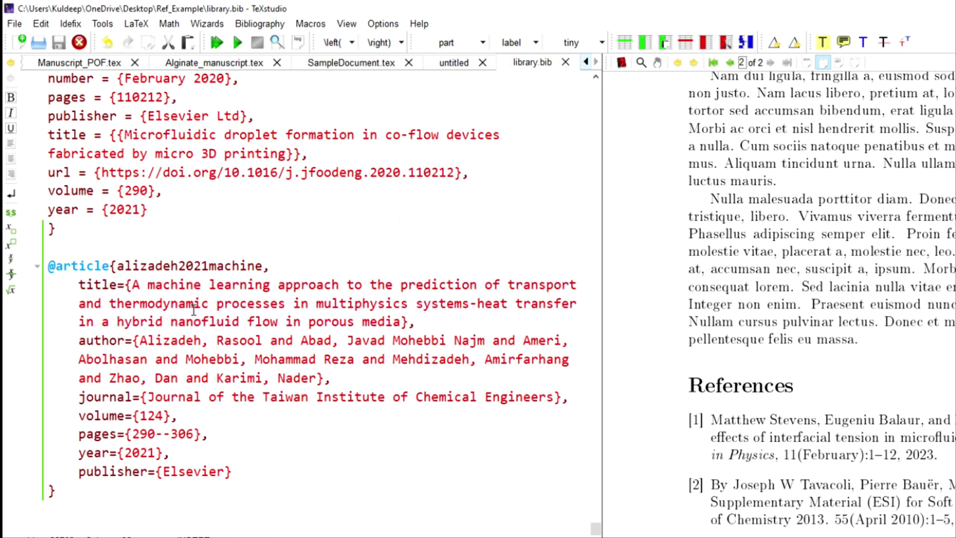
Copy the citation key of the pasted article entry and go to SampleDocument.tex.
left_click_drag(118, 266, 264, 267)
key("ctrl+c")
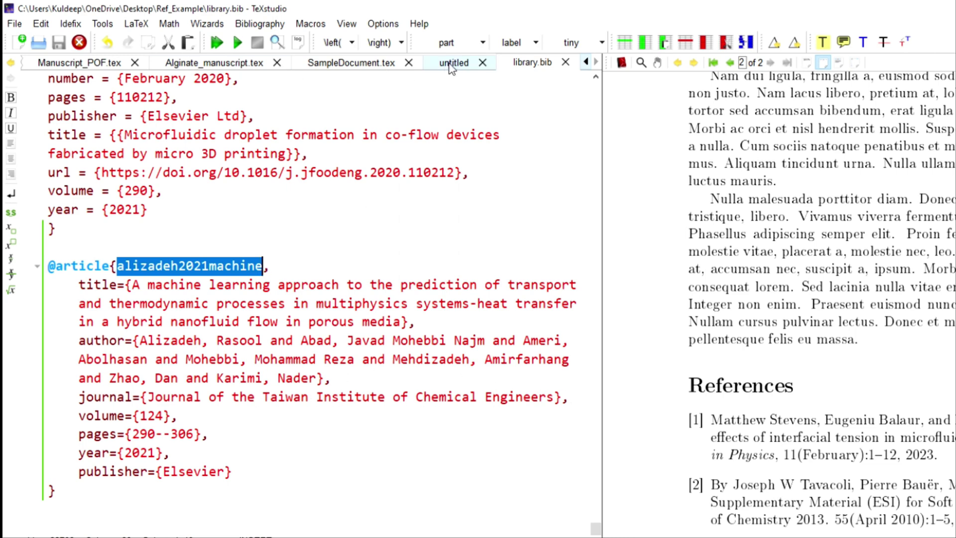
left_click(373, 68)
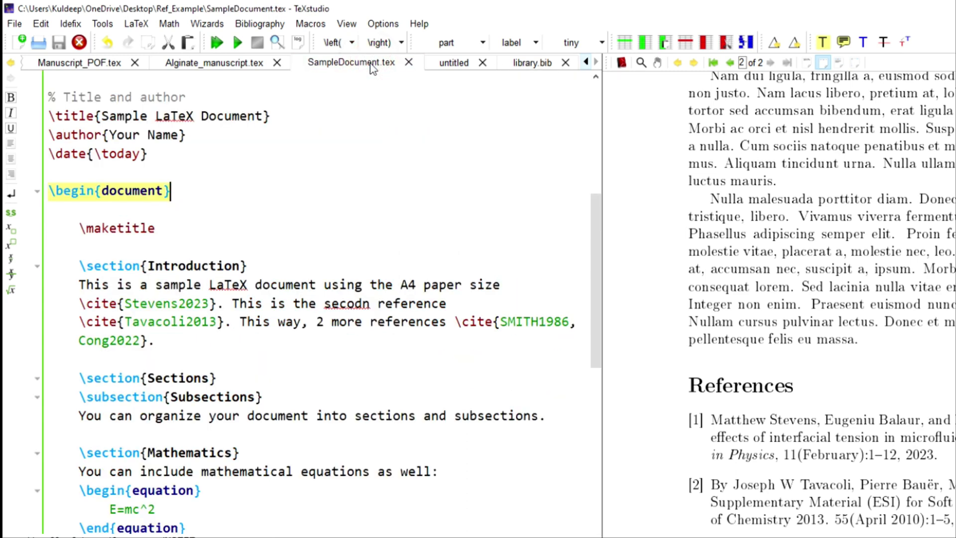
Append the sentence "This is example" to the Introduction paragraph, ending with a \cite command that holds the copied key and a period.
left_click(161, 340)
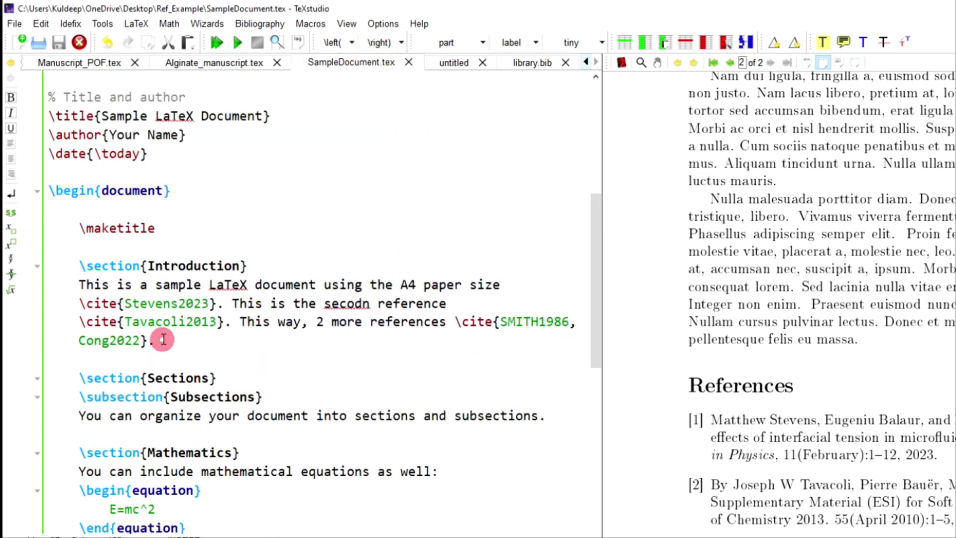
type("T")
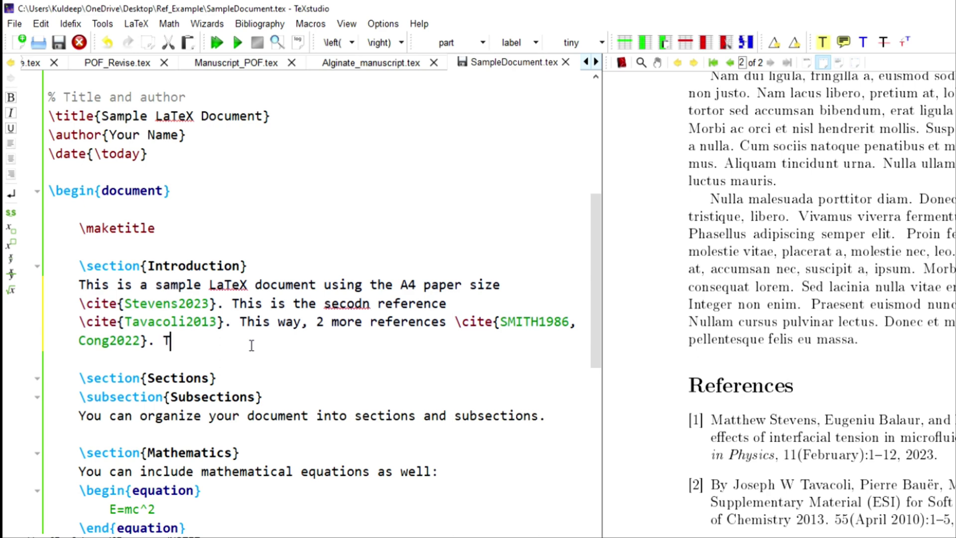
type("his is ")
type("exam")
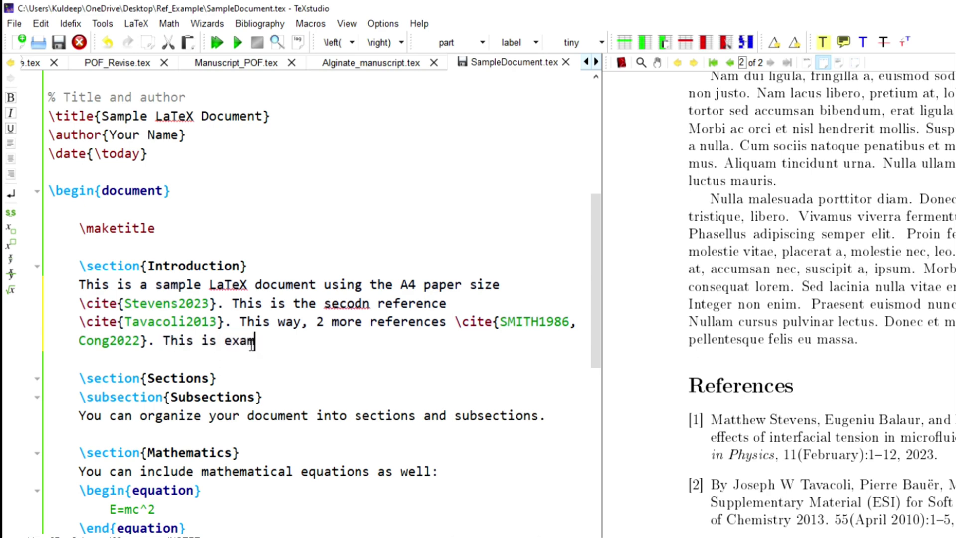
type("ple \\cite")
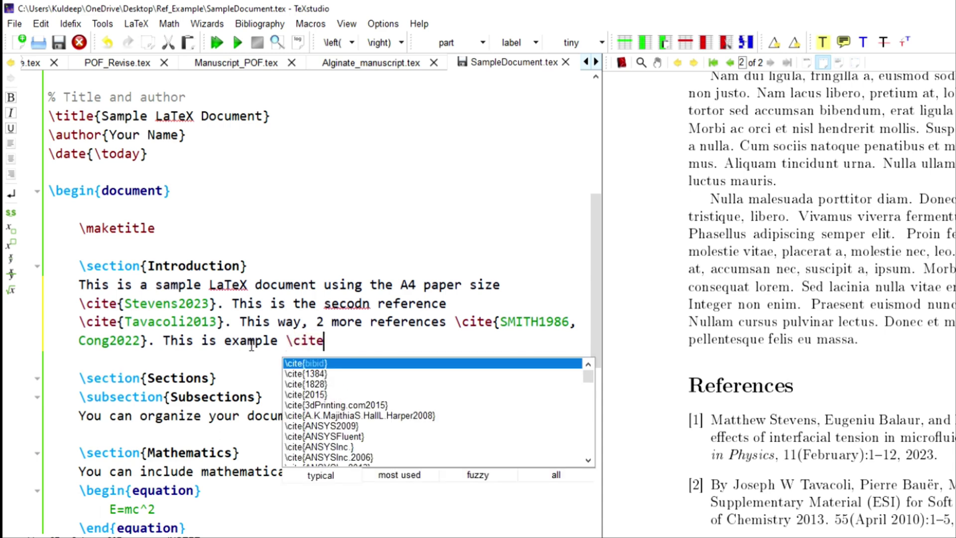
type("{")
key("ctrl+v")
type("}")
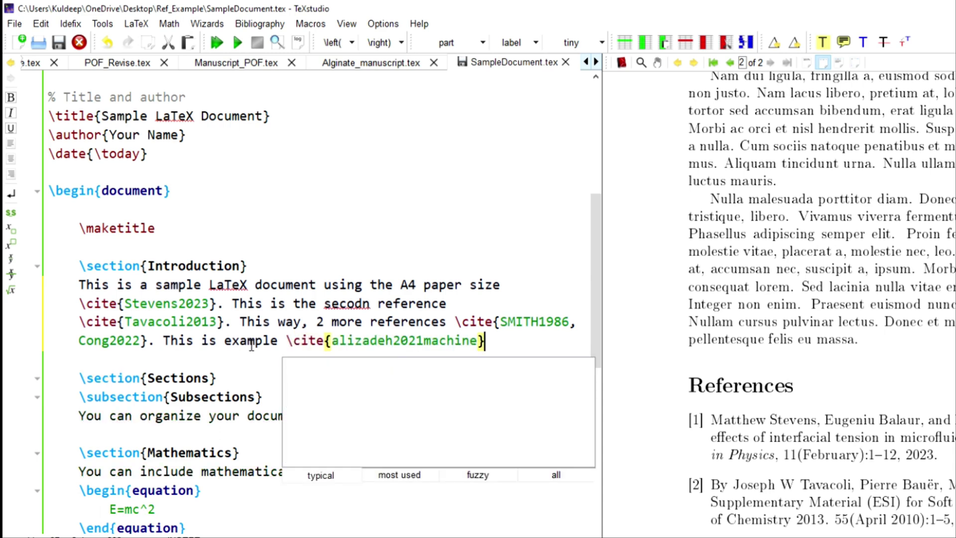
type(".")
Compile SampleDocument.tex and check the new citation and the reference list in the PDF preview.
key("F5")
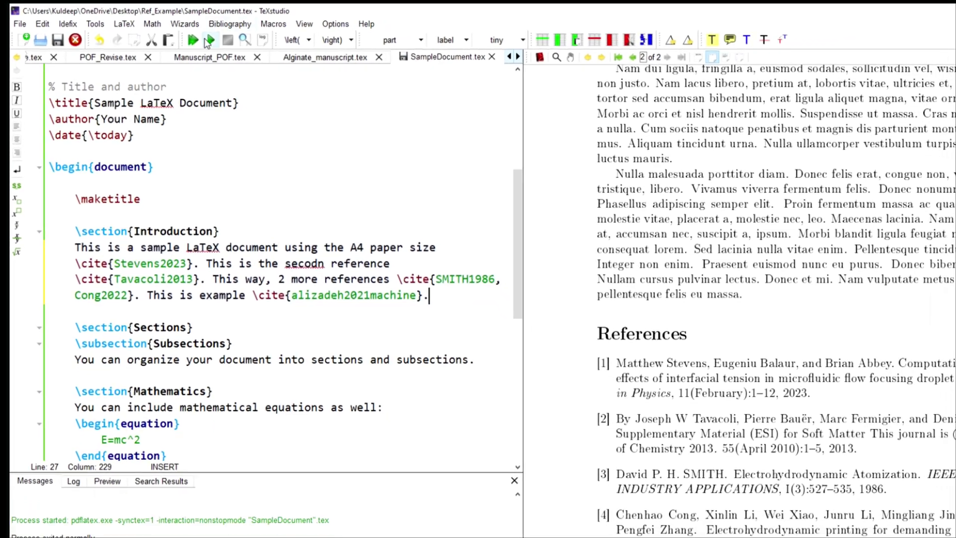
left_click(209, 40)
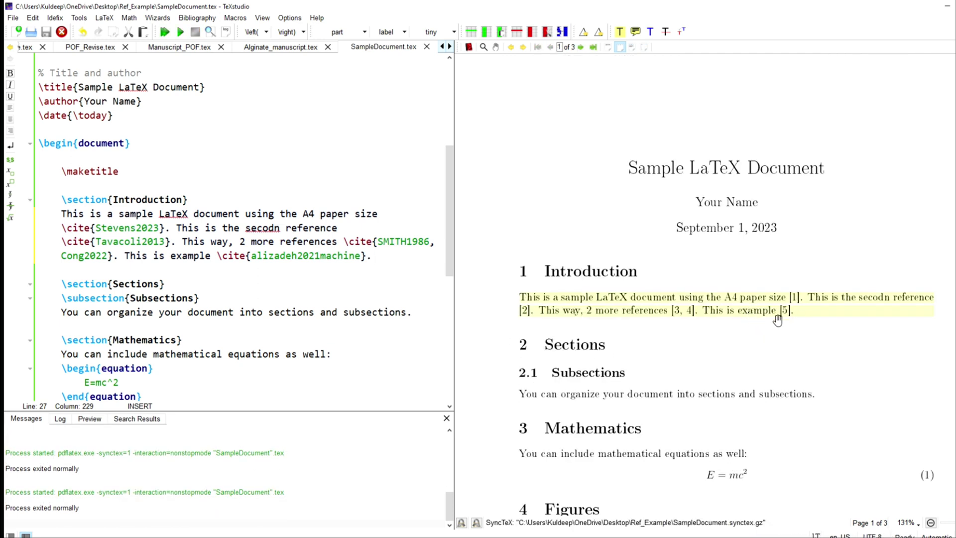
scroll(705, 288, "down", 10)
scroll(704, 288, "down", 10)
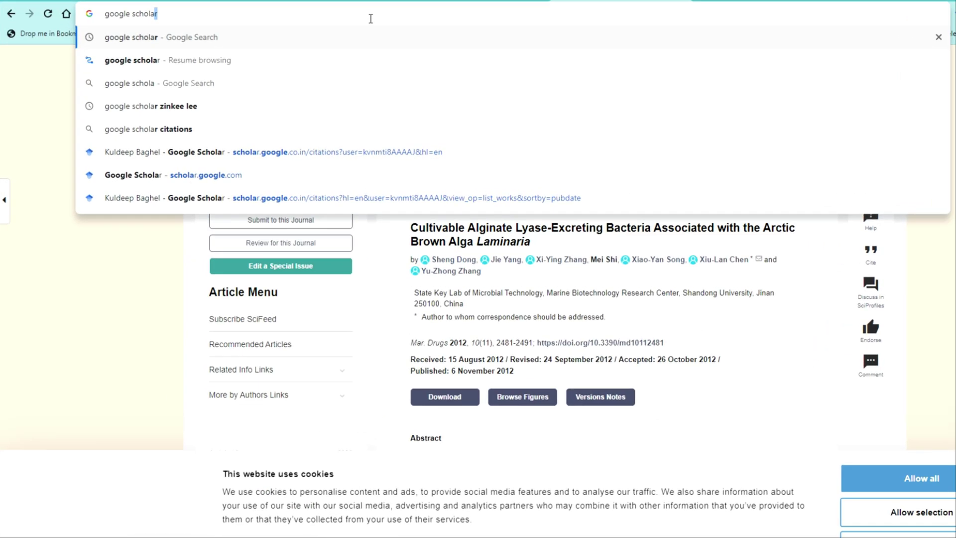
Open Google Scholar in the browser and search it for "Heat Transfer microchannel".
key("Return")
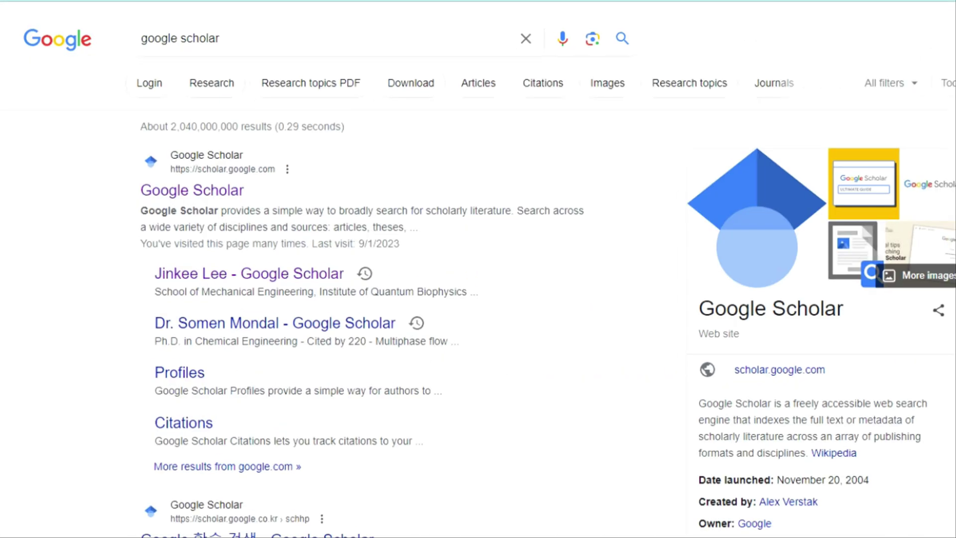
left_click(192, 194)
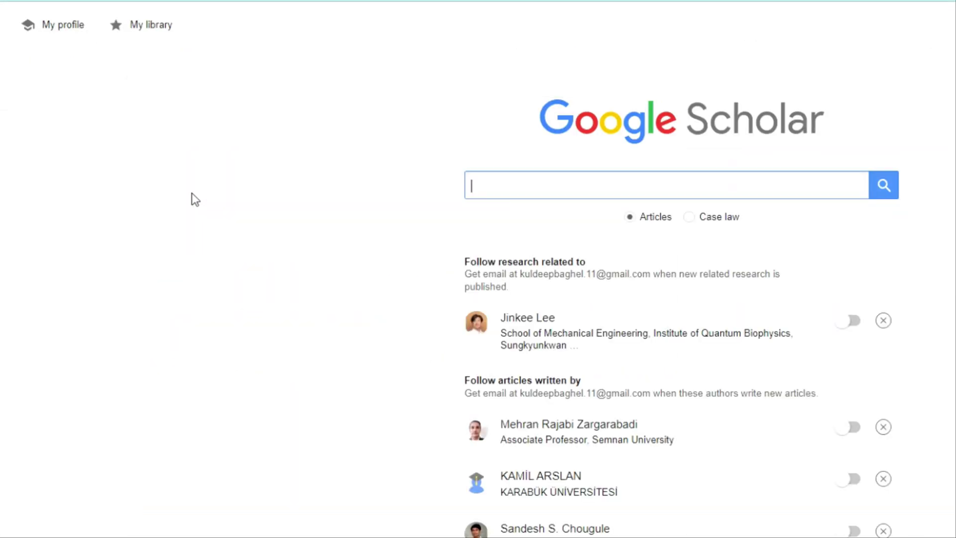
left_click(505, 183)
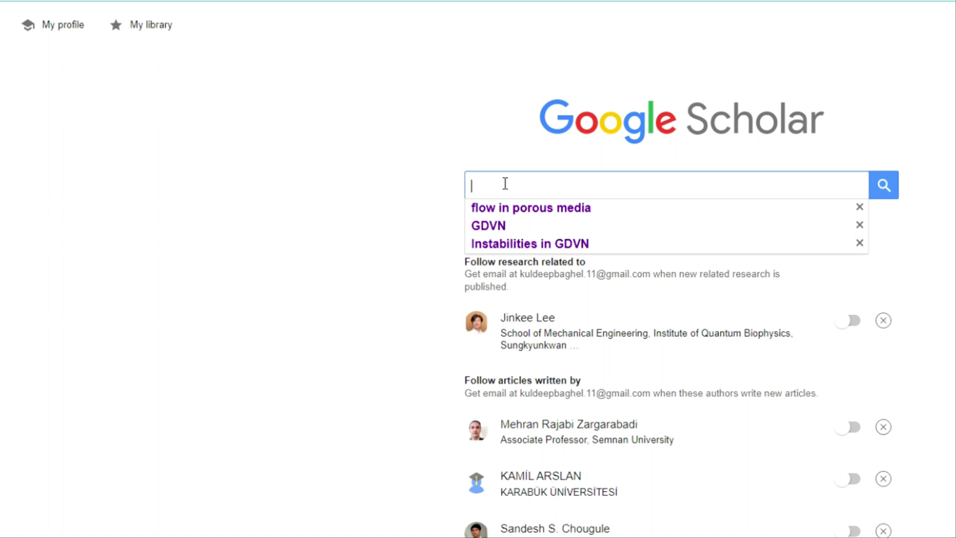
type("He")
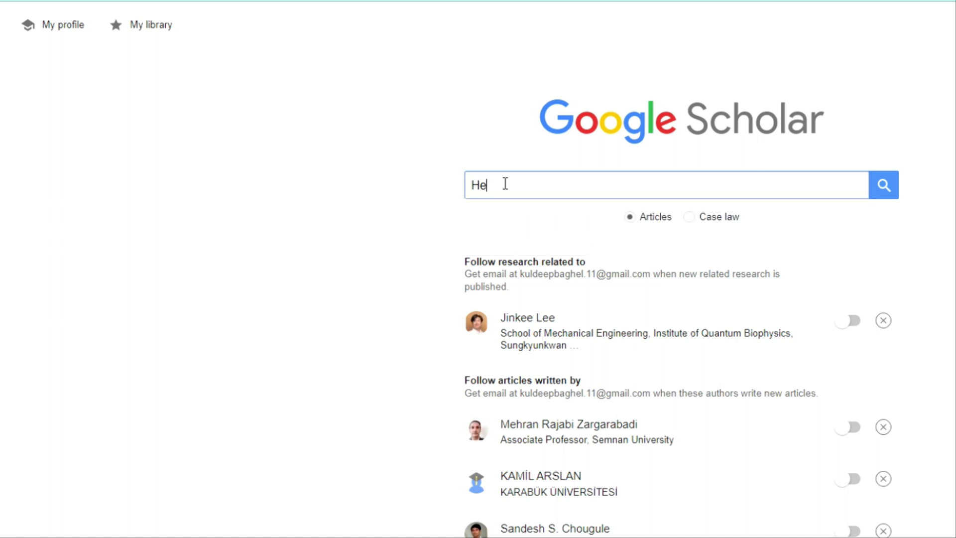
type("attransfer ")
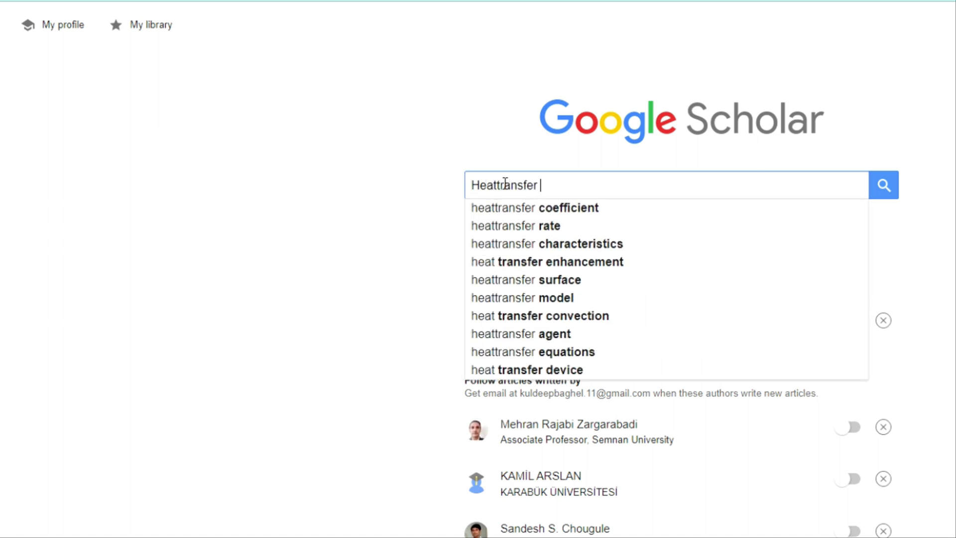
type("mcirchannel")
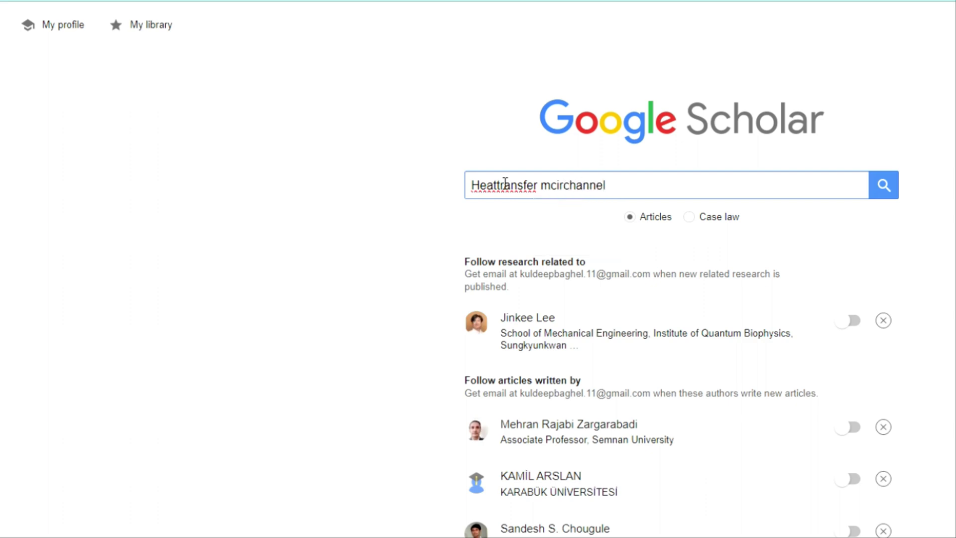
key("Return")
left_click(340, 103)
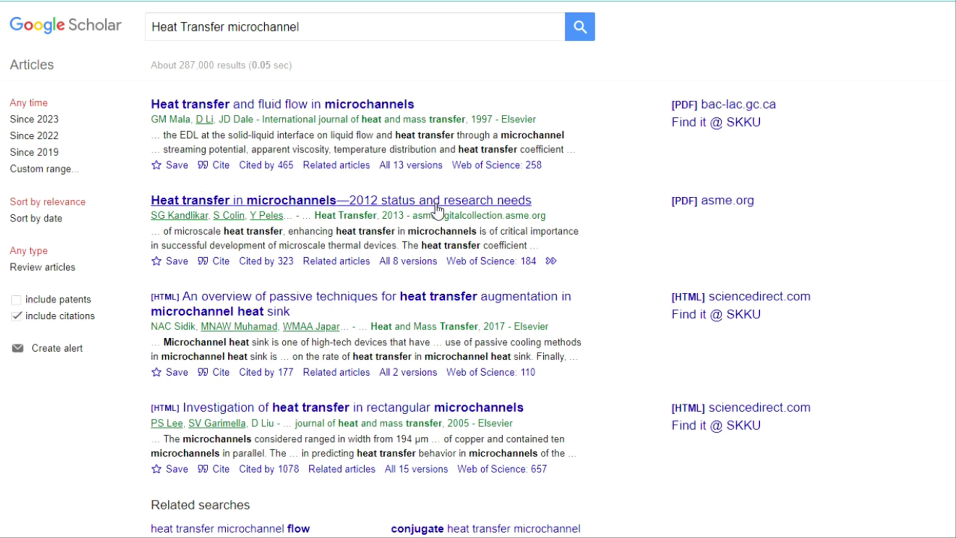
Open the BibTeX citation of "Heat transfer in microchannels—2012 status and research needs" and select the whole entry.
left_click(220, 263)
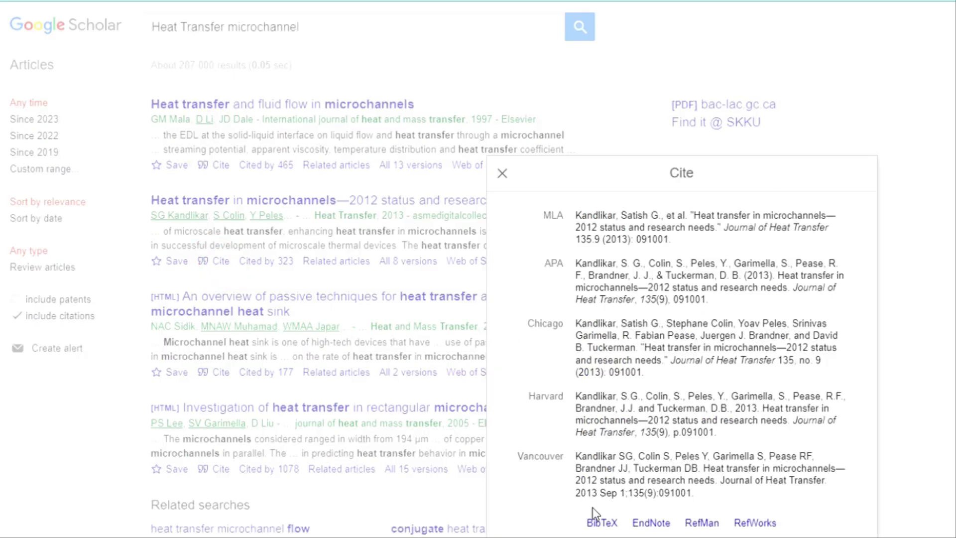
left_click(600, 521)
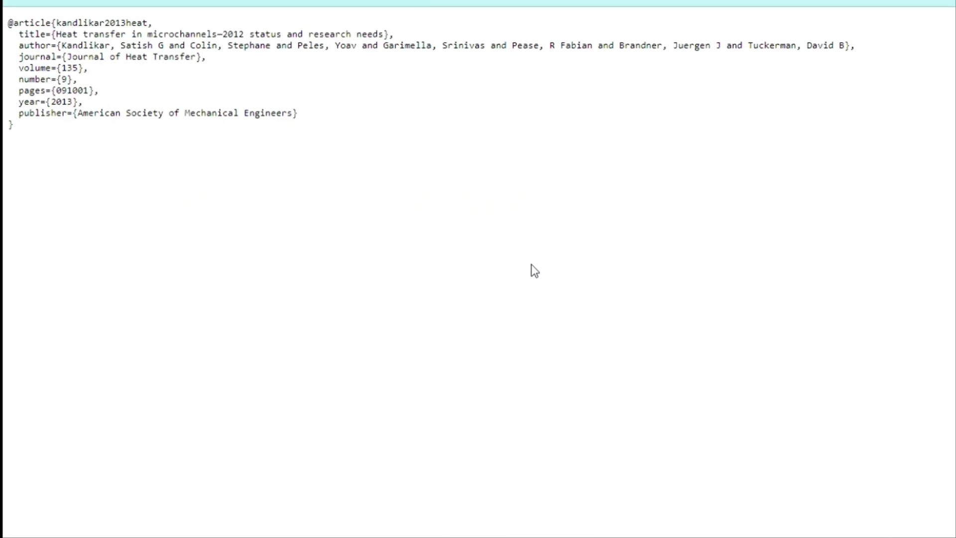
left_click_drag(38, 138, 7, 23)
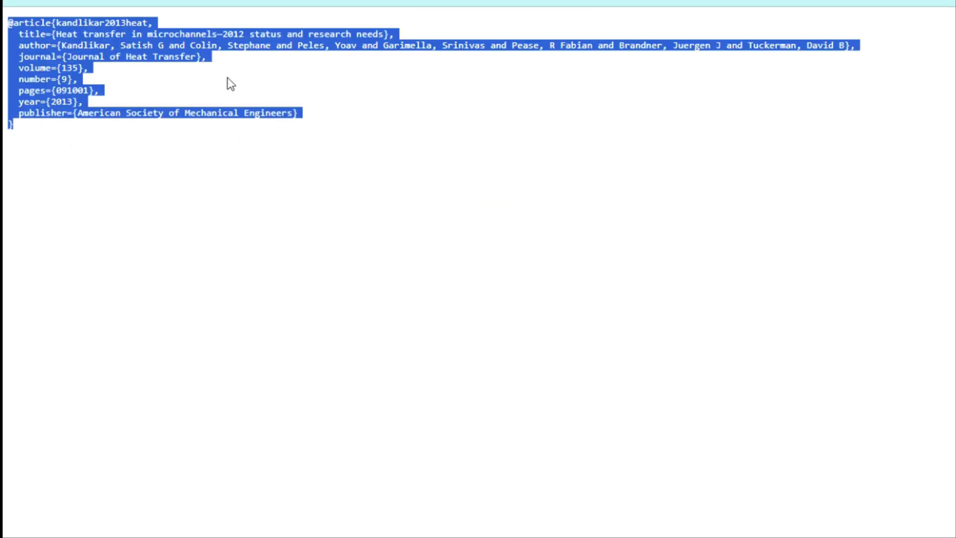
Switch to Mendeley Desktop, open its file import dialog and examine the supported file types, choosing BibTeX (*.bib) as the filter.
left_click(426, 529)
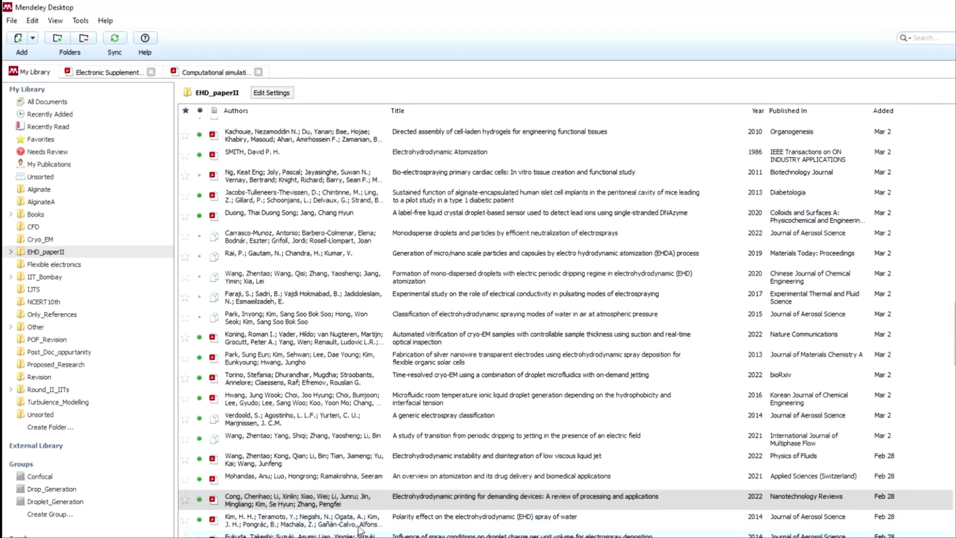
left_click(19, 39)
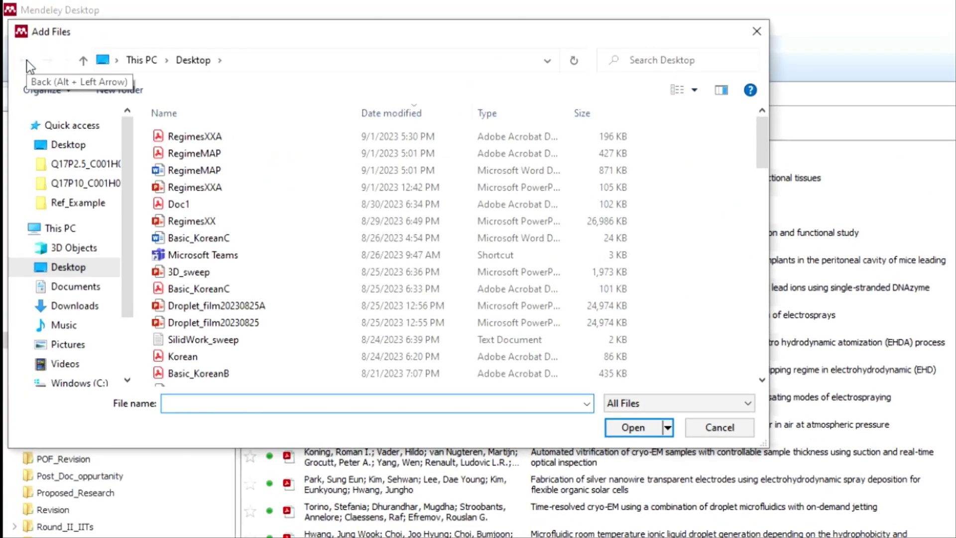
left_click(643, 402)
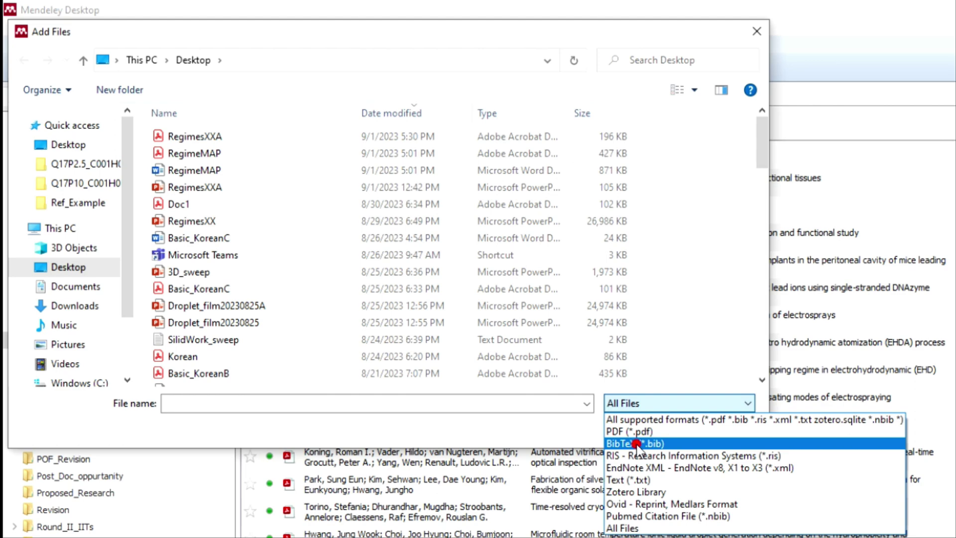
left_click(637, 443)
left_click(639, 404)
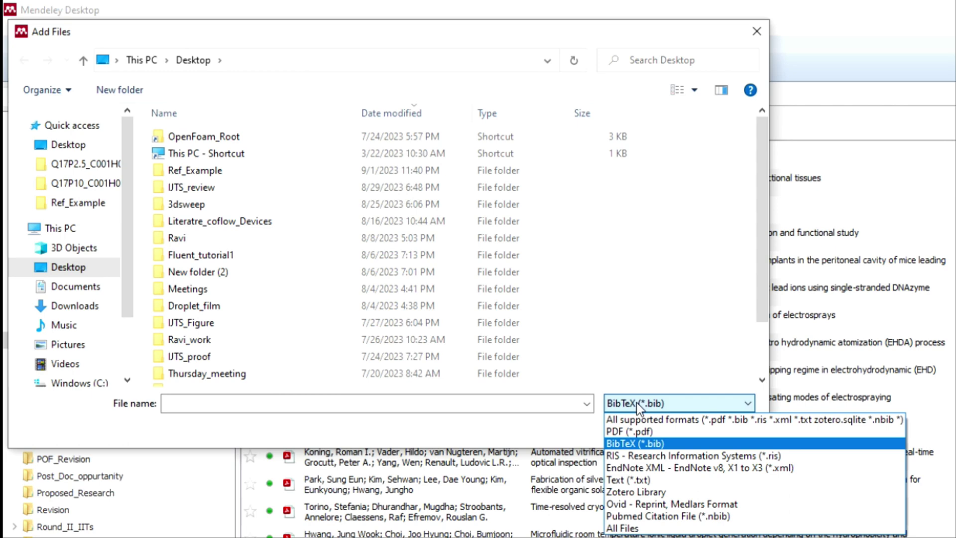
left_click(637, 402)
left_click(637, 403)
left_click(637, 402)
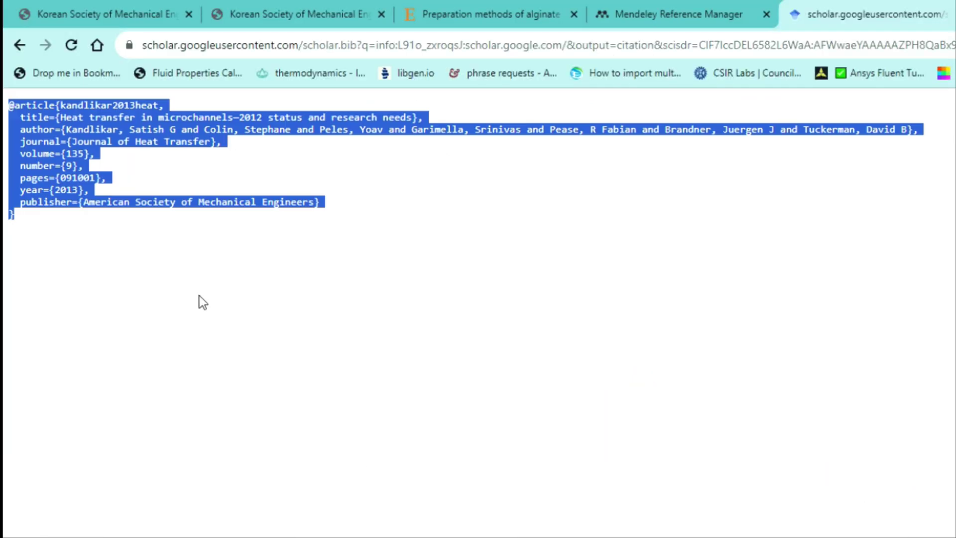
Start saving the BibTeX citation page as a text document and browse to the Ref_Example folder on the Desktop.
left_click(154, 274)
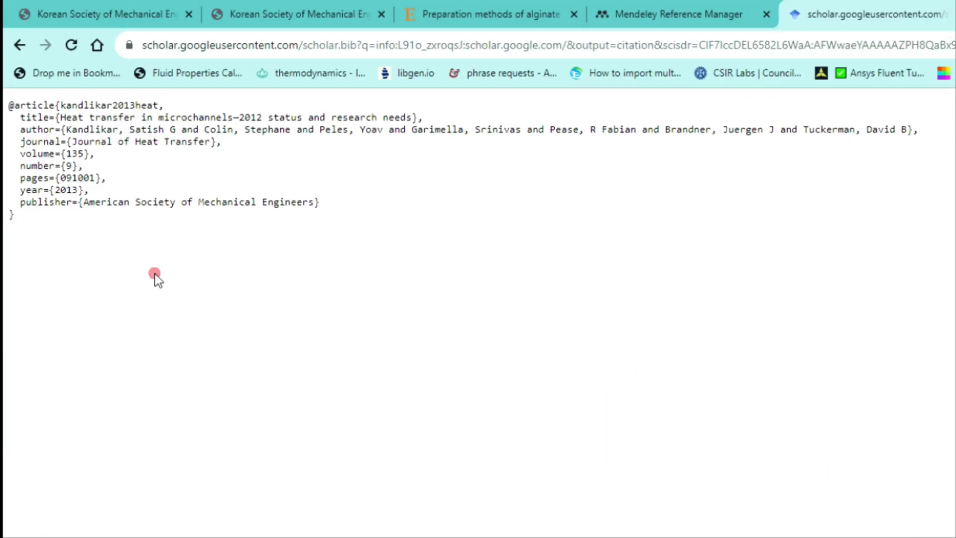
right_click(390, 193)
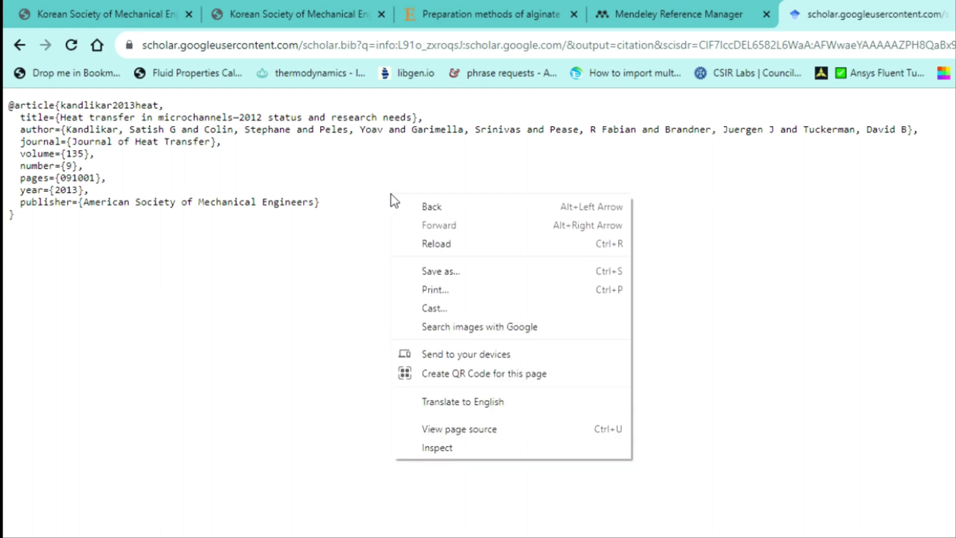
left_click(423, 270)
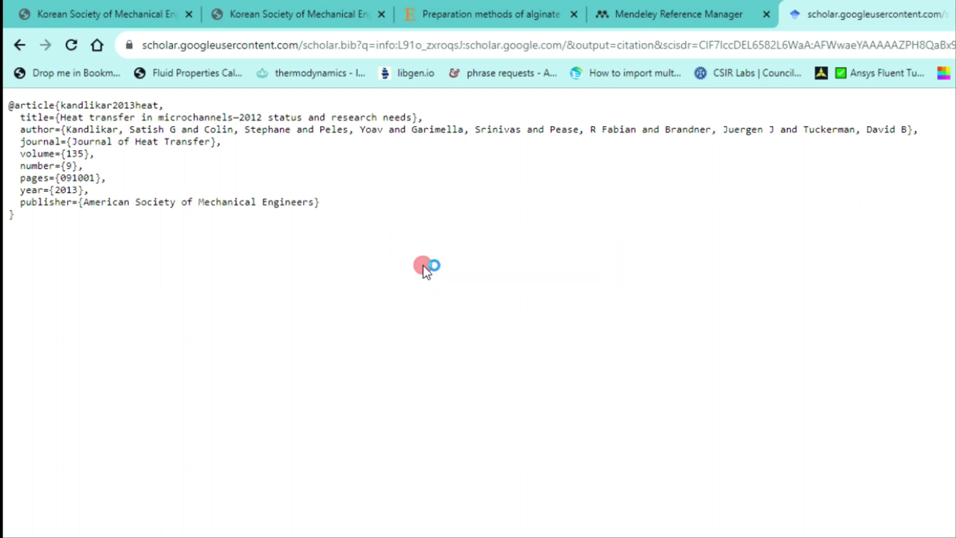
left_click(201, 374)
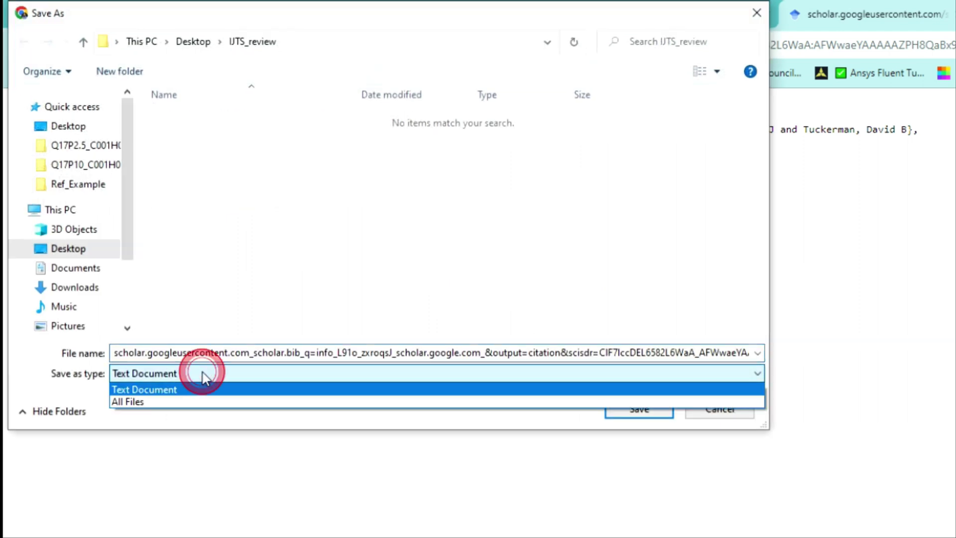
left_click(194, 374)
double_click(277, 354)
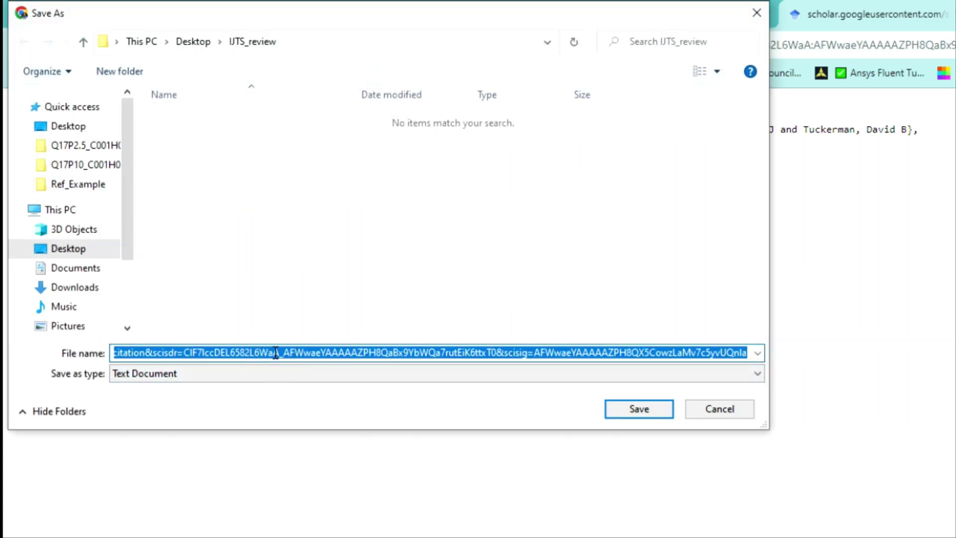
left_click(192, 42)
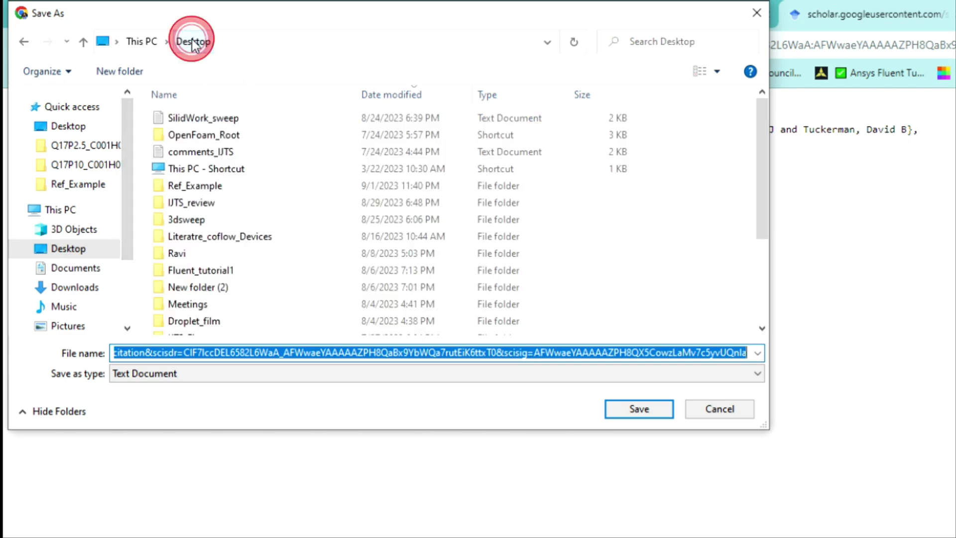
double_click(204, 186)
Create a folder named Add_references inside Ref_Example and save the citation in it as the text document Ref1.
left_click(110, 70)
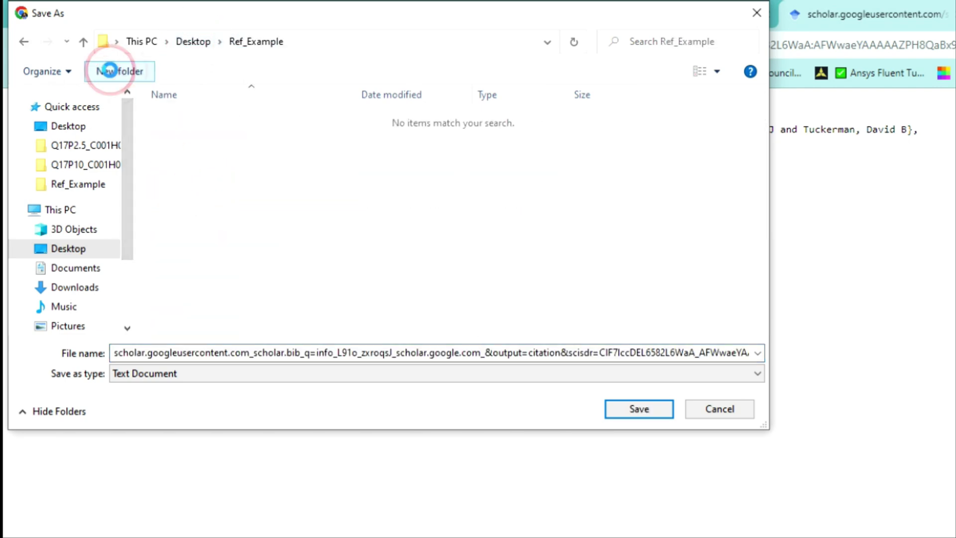
type("Ad")
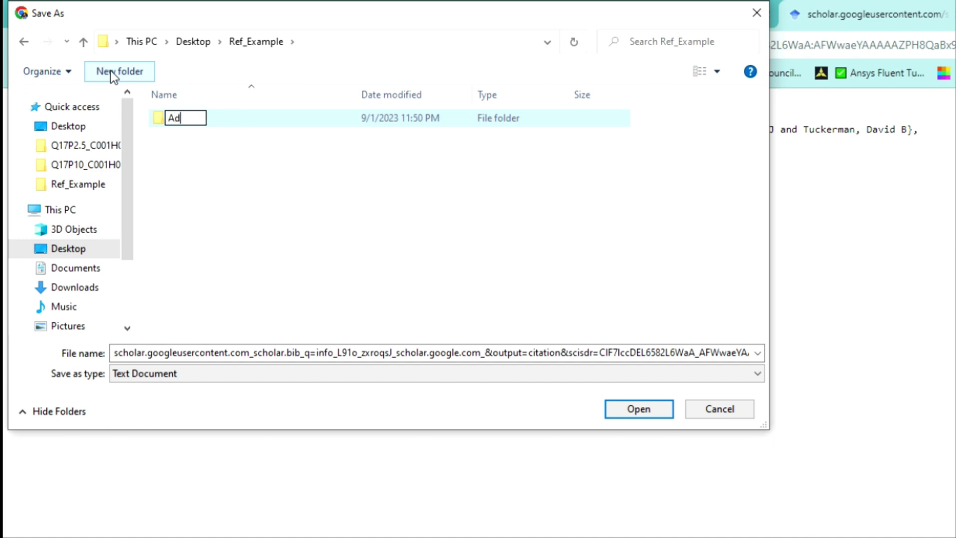
type("d_re")
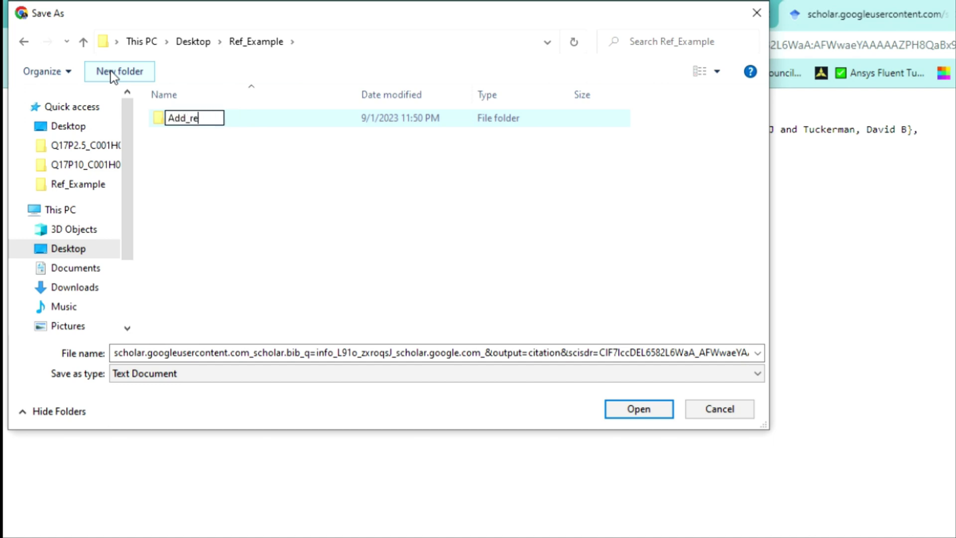
type("ferences")
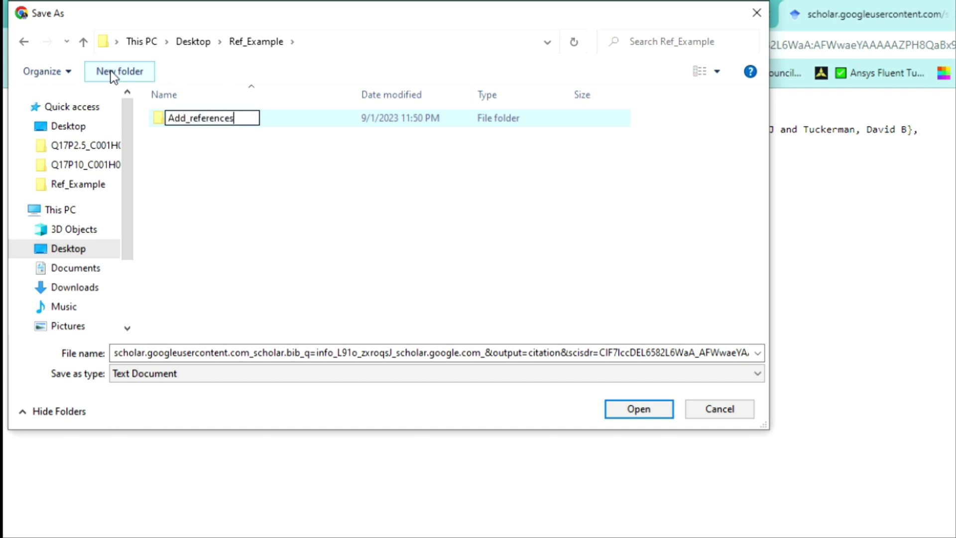
key("Return")
key("Return")
left_click(225, 351)
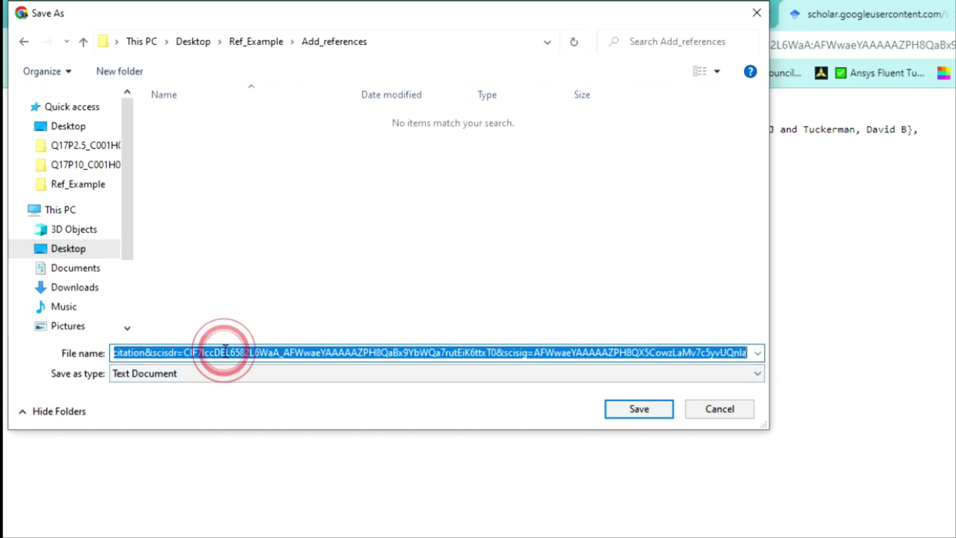
type("Ref1")
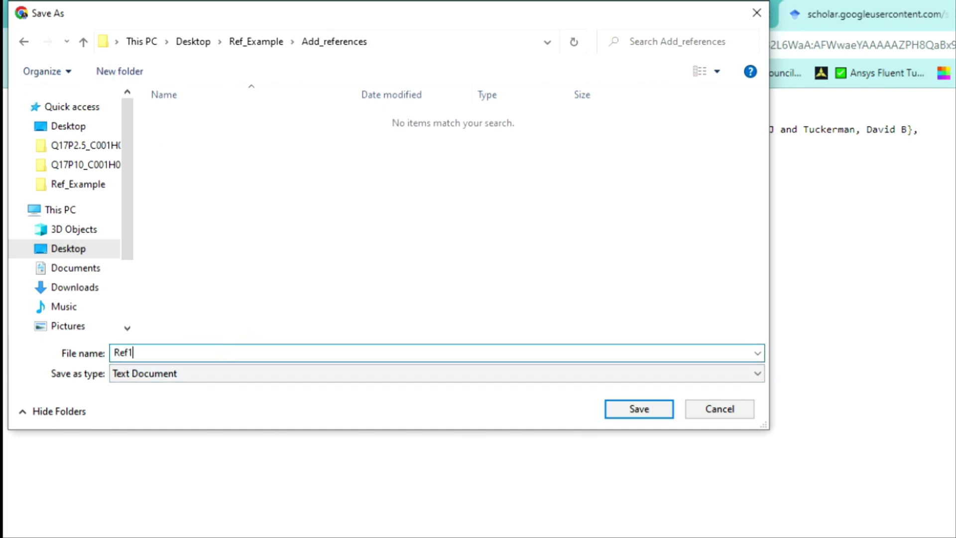
key("Return")
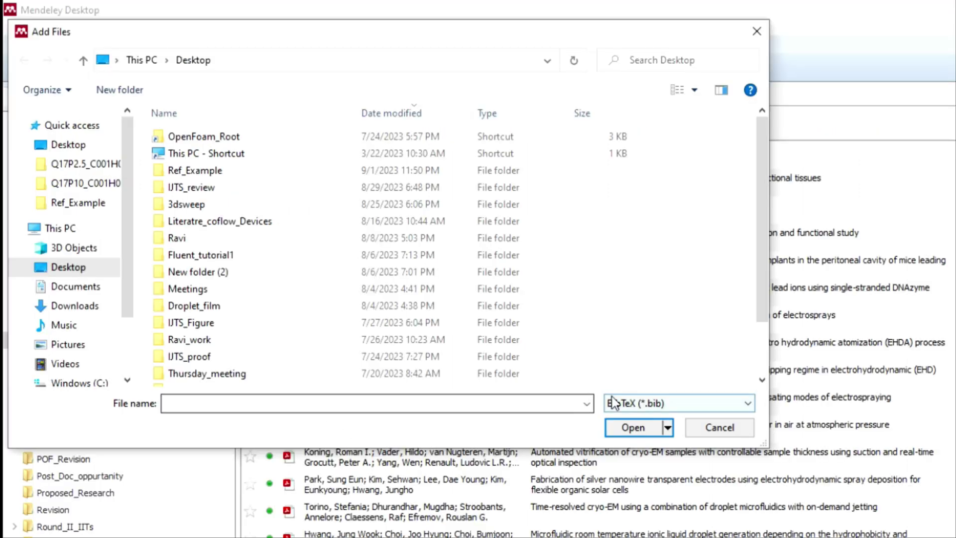
In Mendeley Desktop's file import, filter for Text (*.txt) and import Ref1 from Ref_Example\Add_references.
left_click(636, 403)
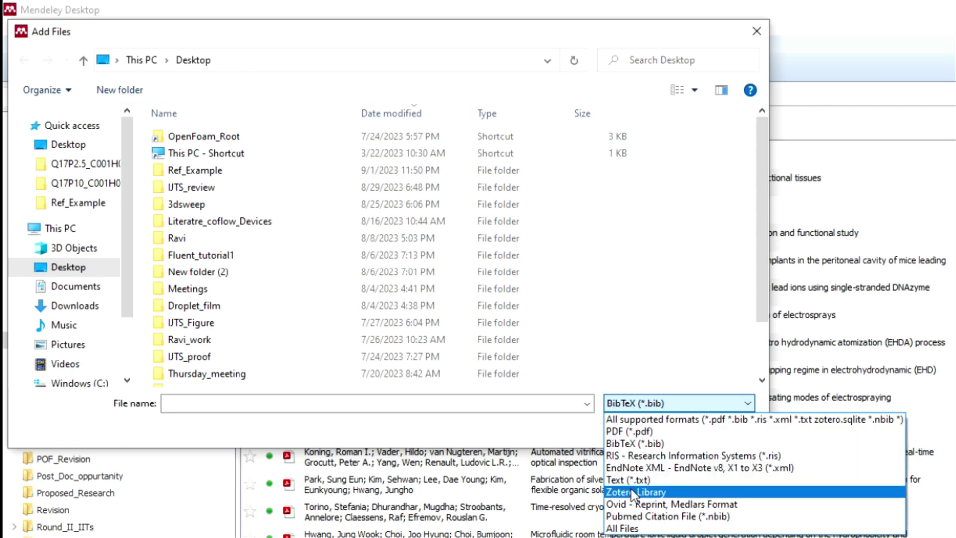
left_click(642, 467)
left_click(652, 403)
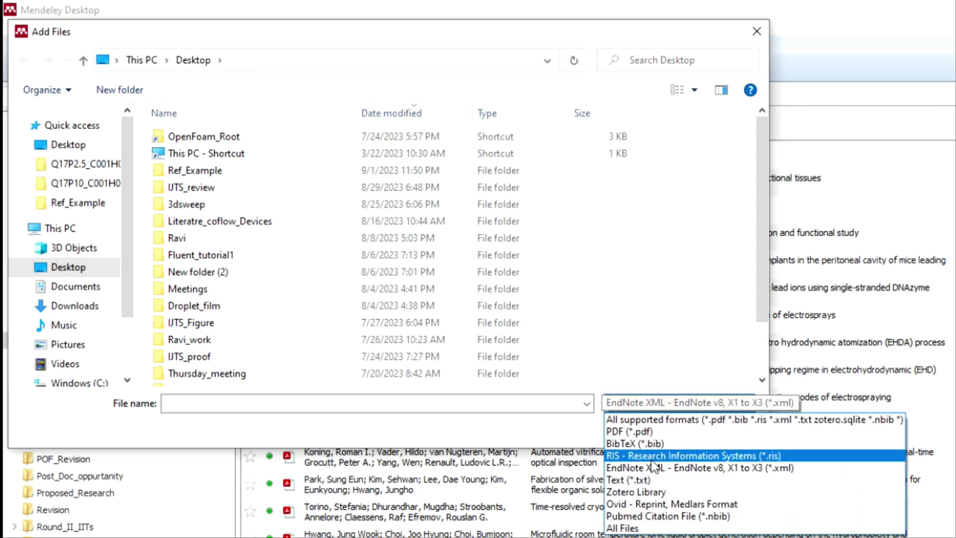
left_click(641, 480)
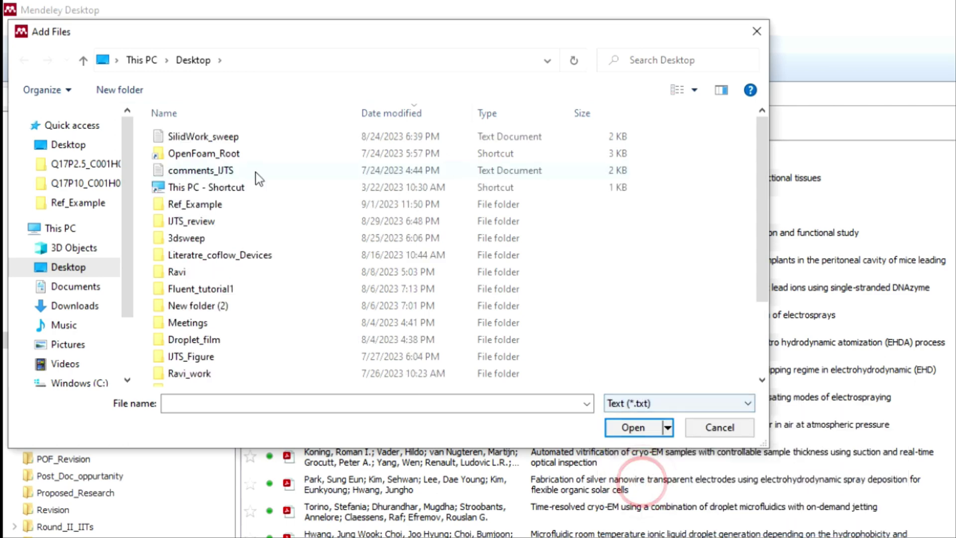
double_click(218, 210)
double_click(199, 138)
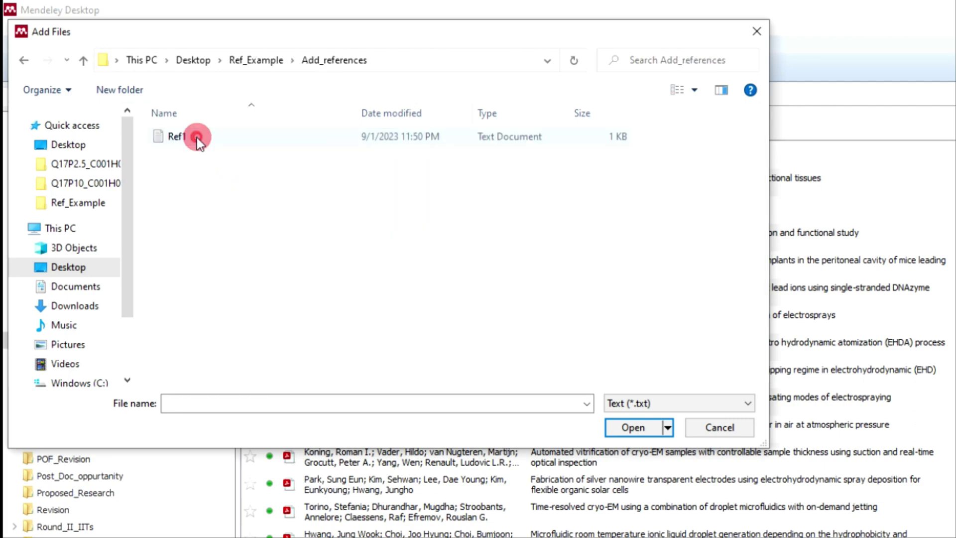
left_click(203, 138)
left_click(632, 426)
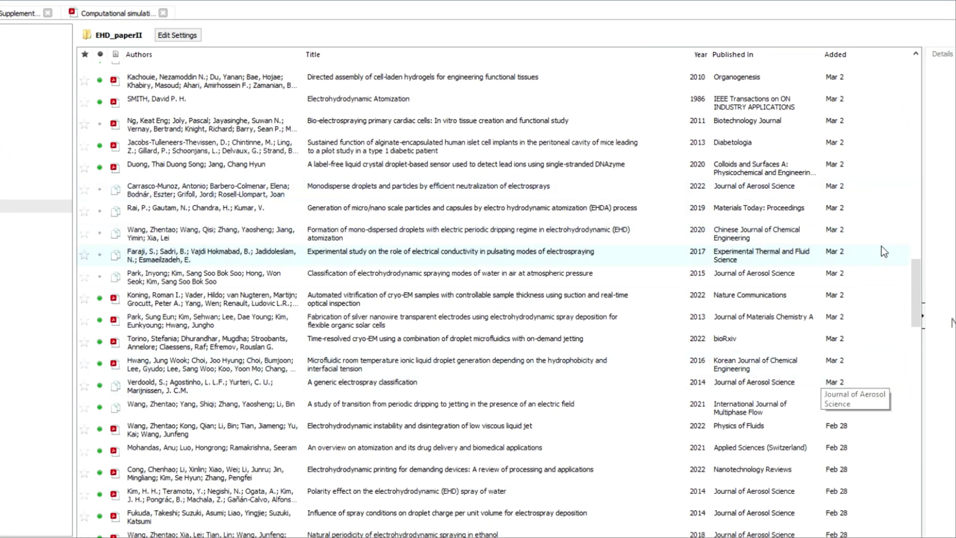
Sort the EHD_paperII folder by date added and check the details and citation key of "Heat transfer in microchannels—2012 status and research needs".
scroll(921, 287, "down", 7)
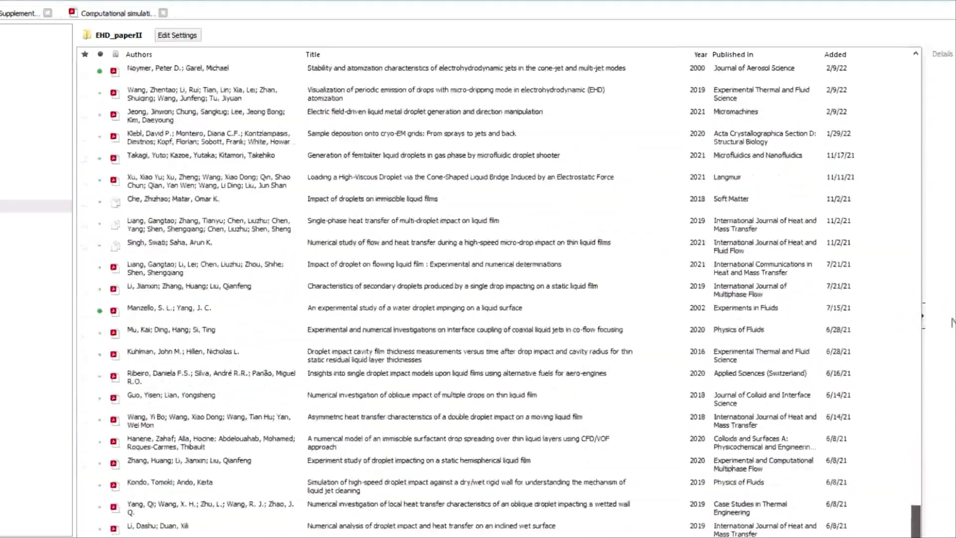
scroll(915, 294, "up", 20)
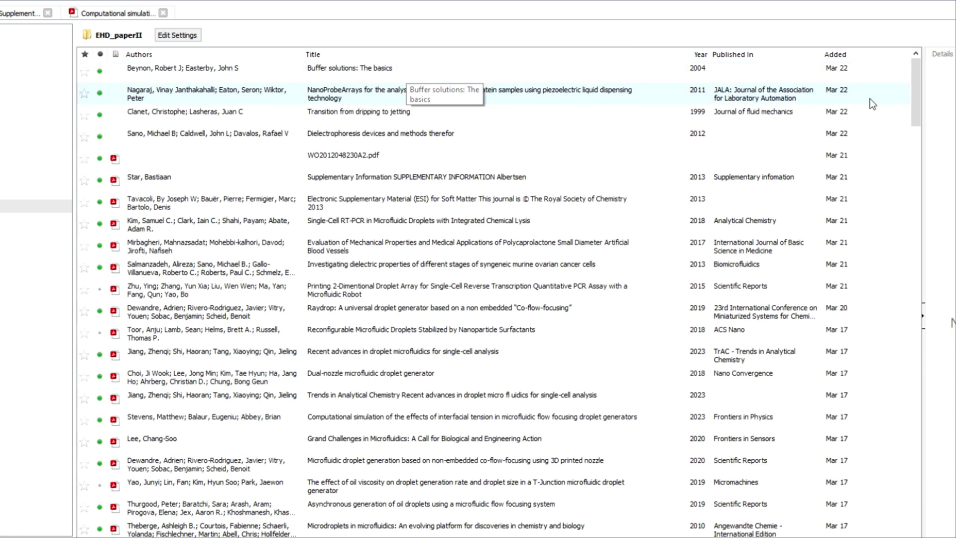
left_click(867, 55)
left_click(868, 55)
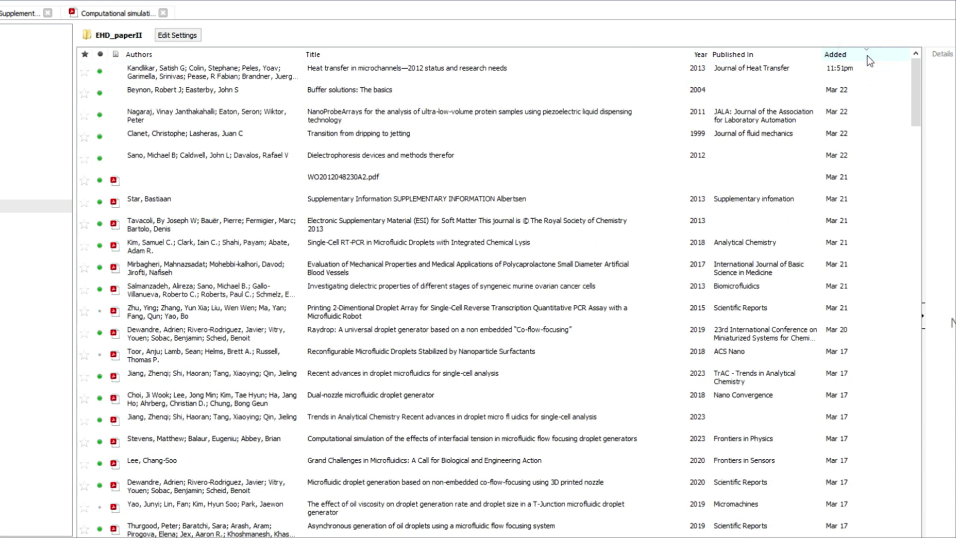
left_click(198, 76)
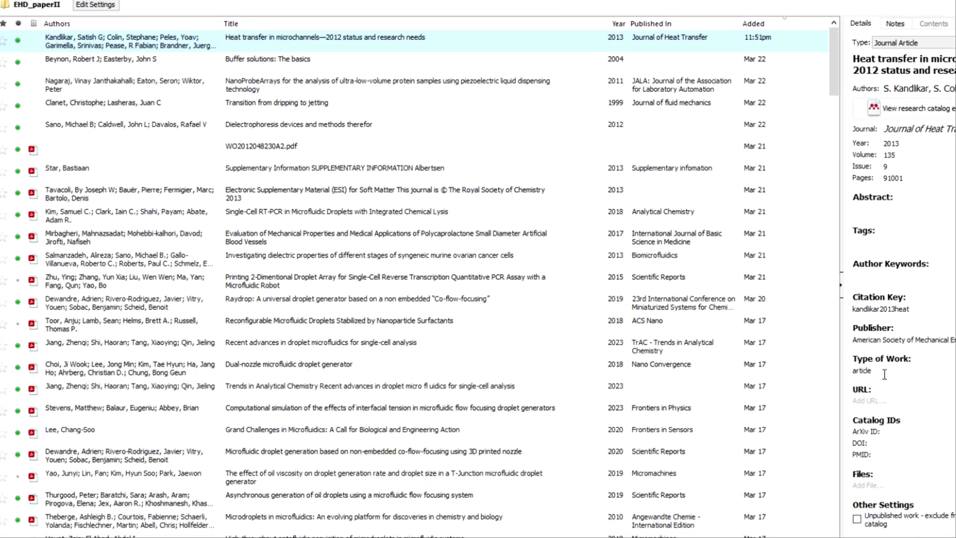
left_click(883, 298)
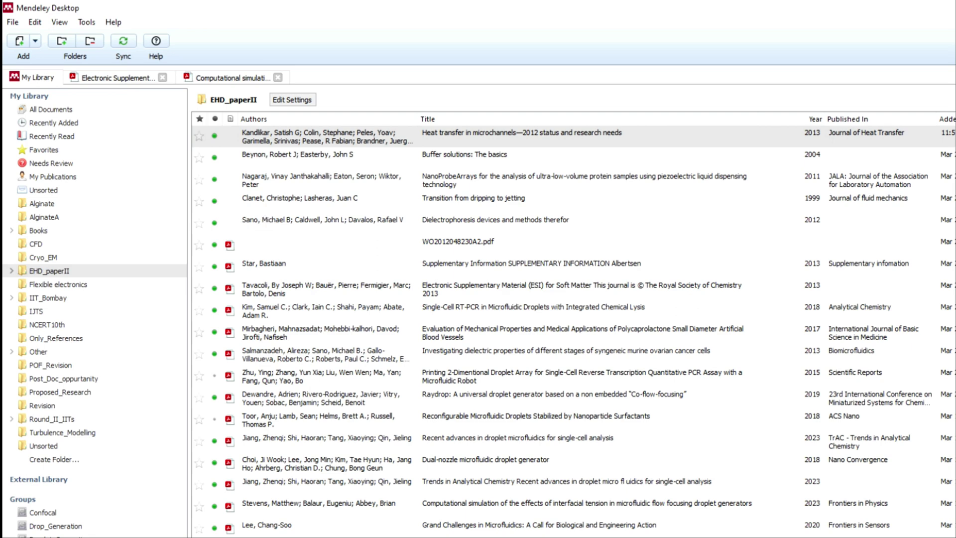
Enable BibTeX syncing as one file for the whole library, set its path to the Desktop's Ref_Example folder, and sync the library.
left_click(86, 22)
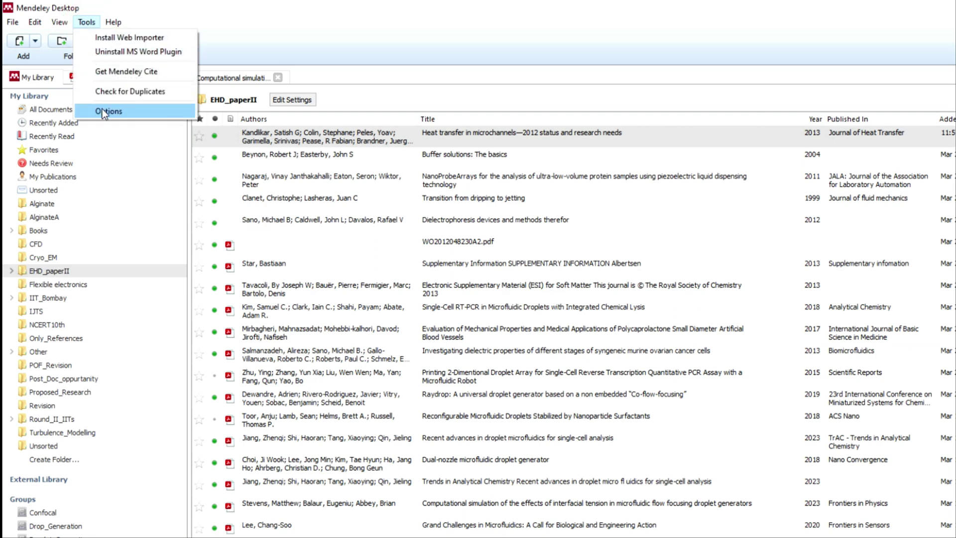
left_click(103, 109)
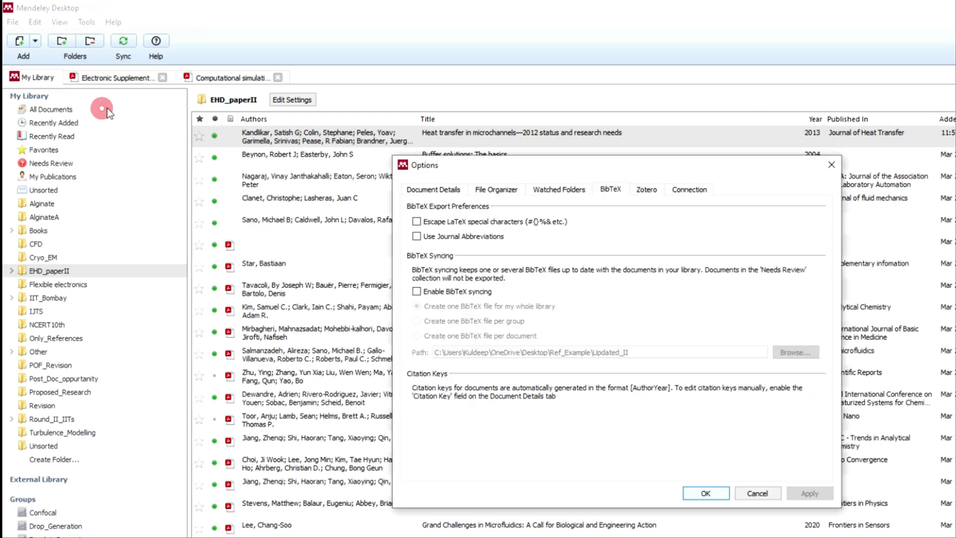
left_click(433, 292)
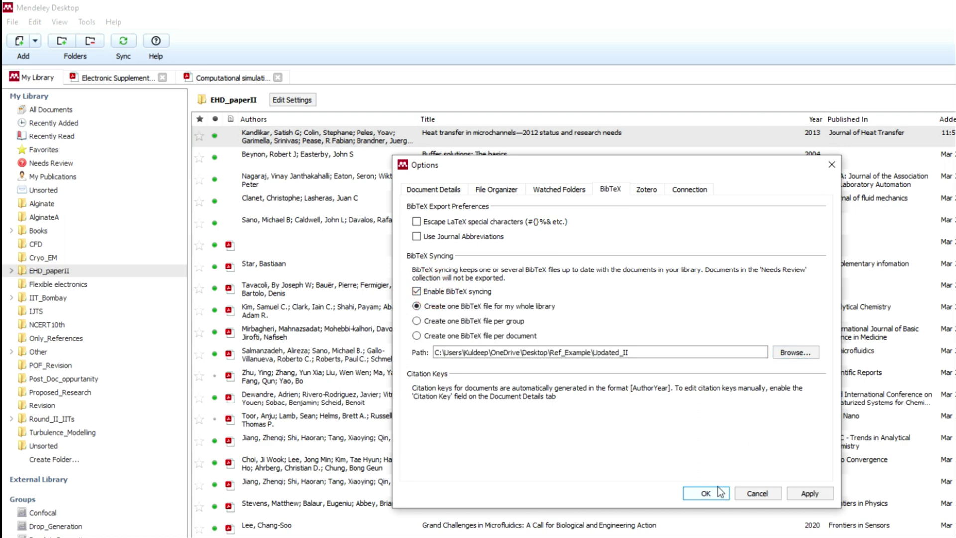
left_click(700, 496)
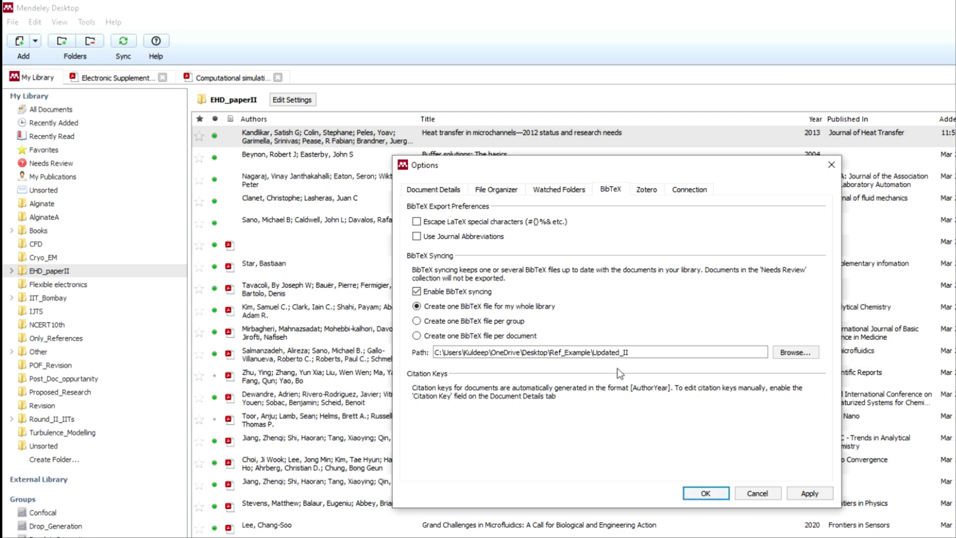
double_click(639, 350)
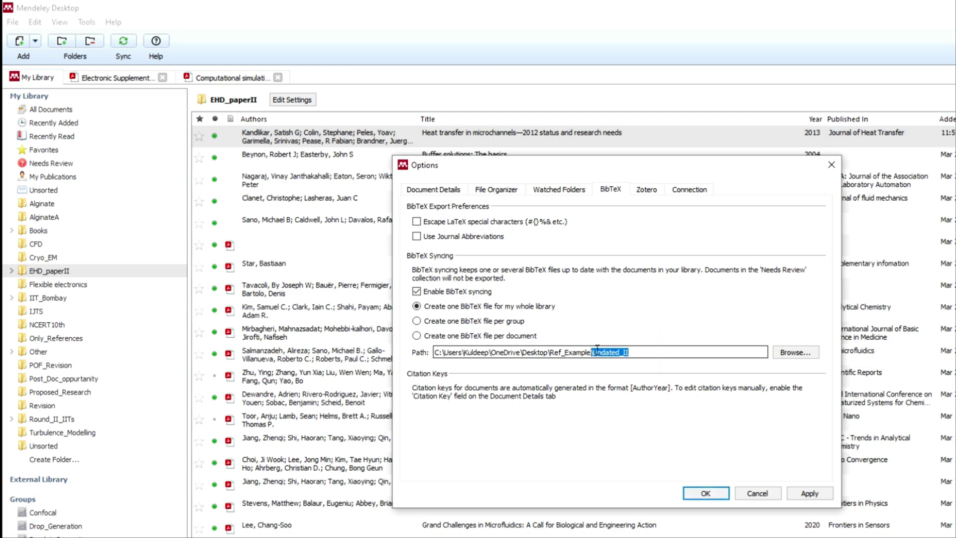
key("BackSpace")
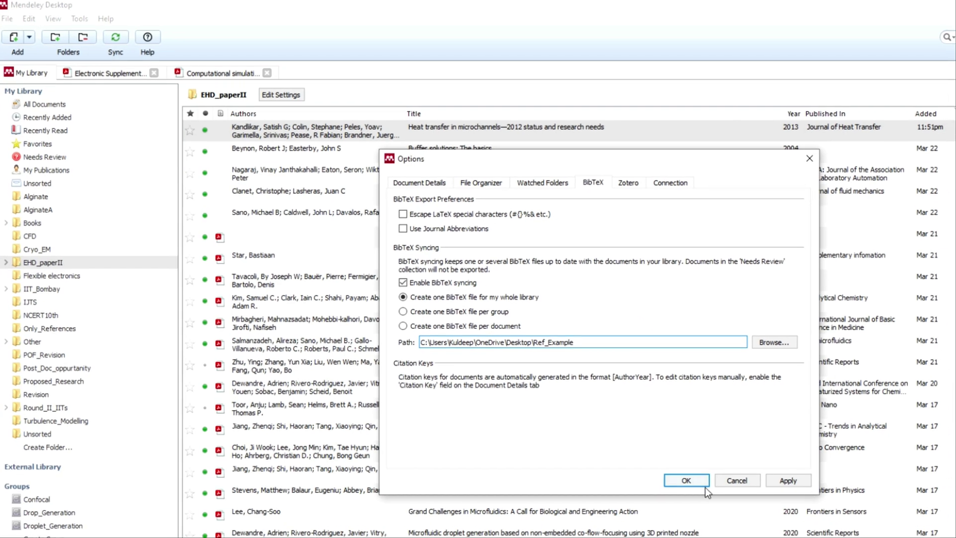
left_click(706, 493)
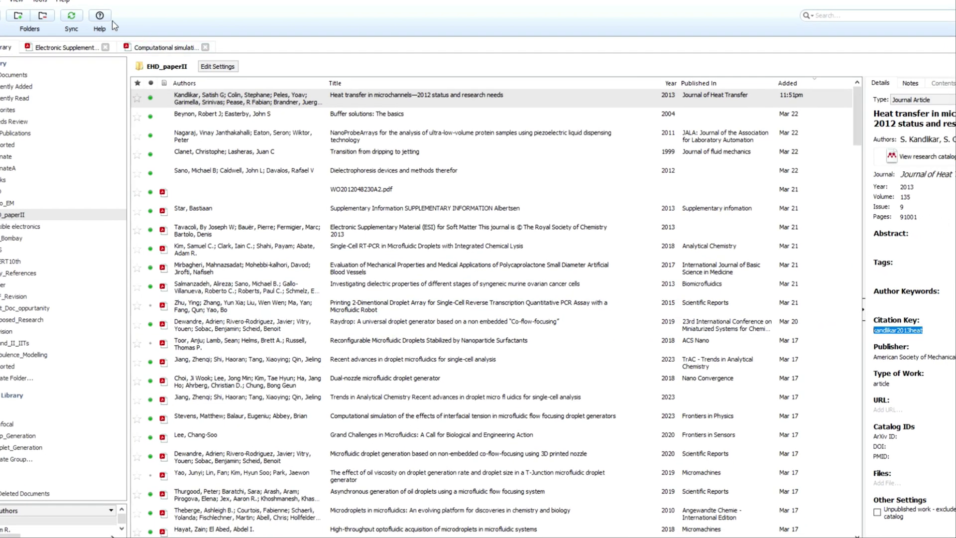
left_click(72, 19)
Select the imported paper's citation key, switch to TeXstudio and reload the changed library.bib from disk.
double_click(933, 330)
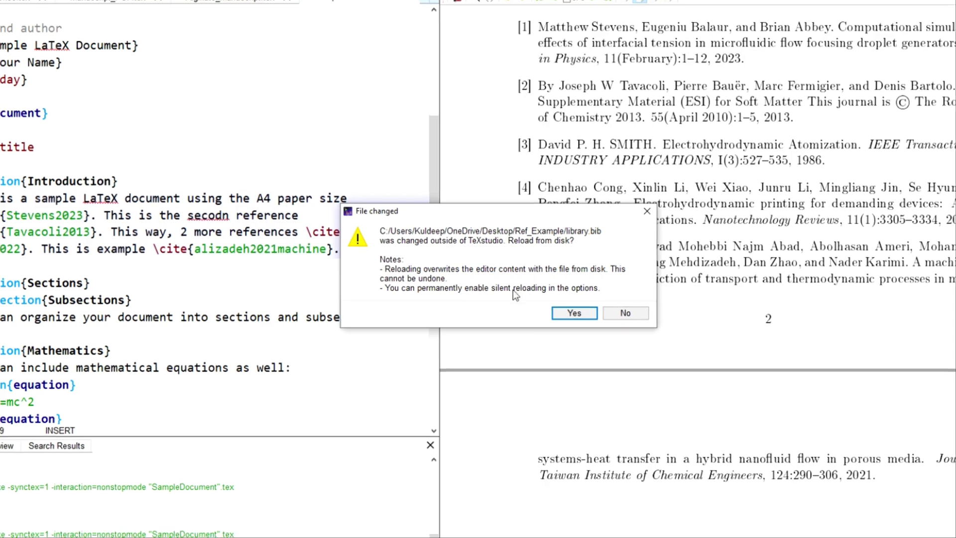
left_click(560, 309)
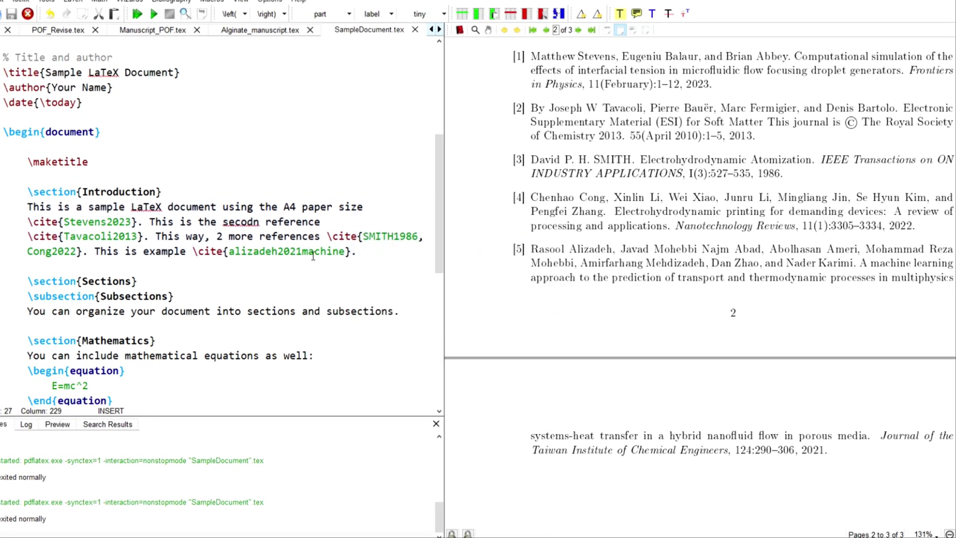
Append "This is a new example to add references \cite{kandlikar2013heat}" to the end of the Introduction paragraph in SampleDocument.tex.
left_click(369, 252)
type("This i")
type("s a new e")
type("xample to a")
type("dd re")
type("rences ")
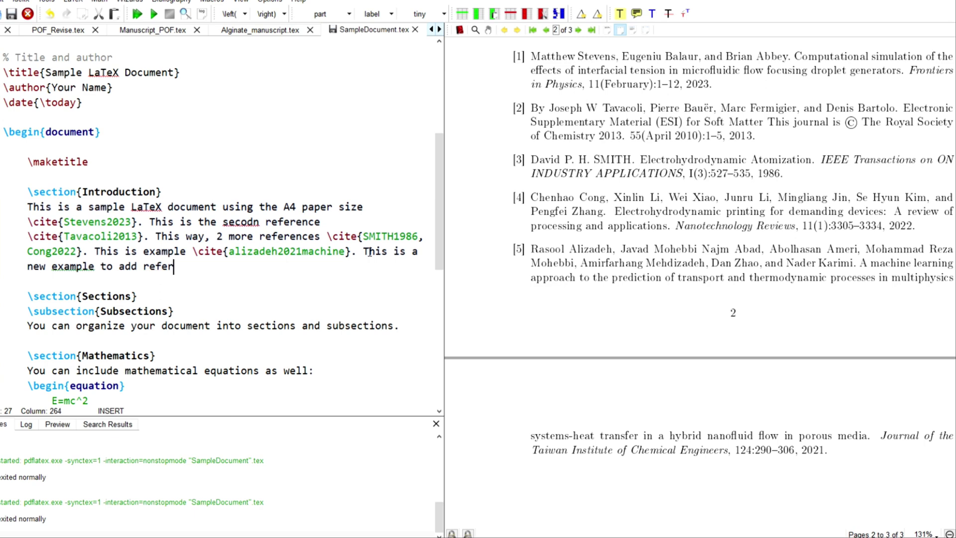
type("\\cite{")
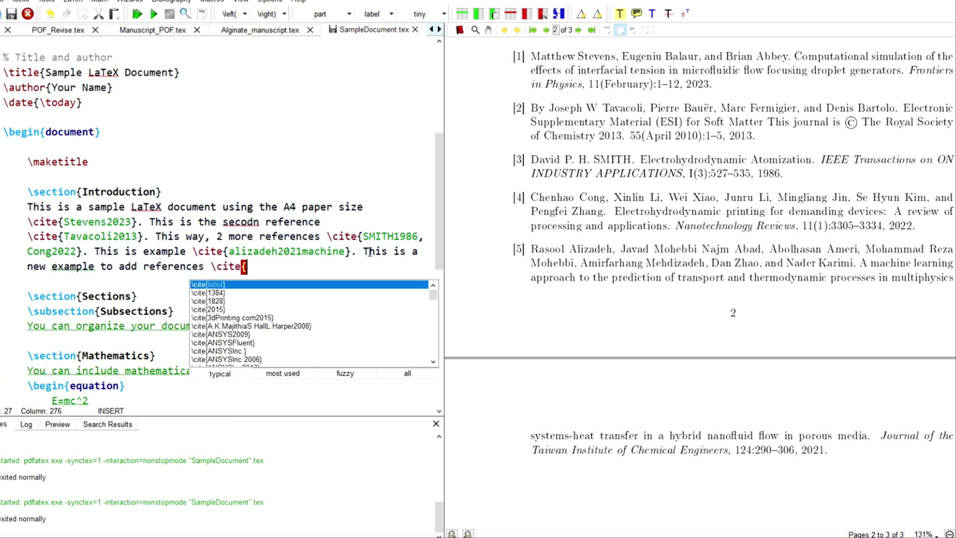
type("{kandlikar2013heat")
type("}")
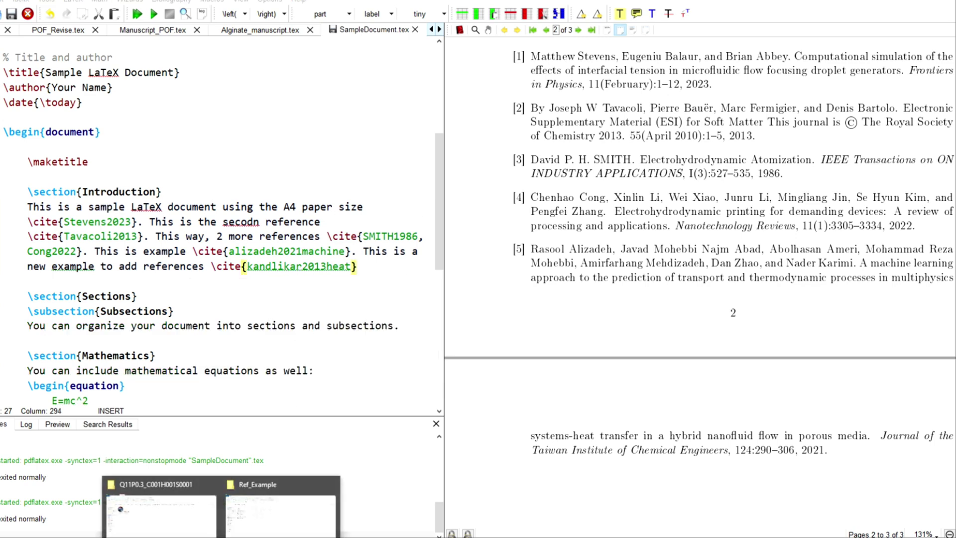
Switch to the Ref_Example folder in File Explorer, refresh it to check the synced library file, and return to TeXstudio.
left_click(249, 528)
right_click(223, 304)
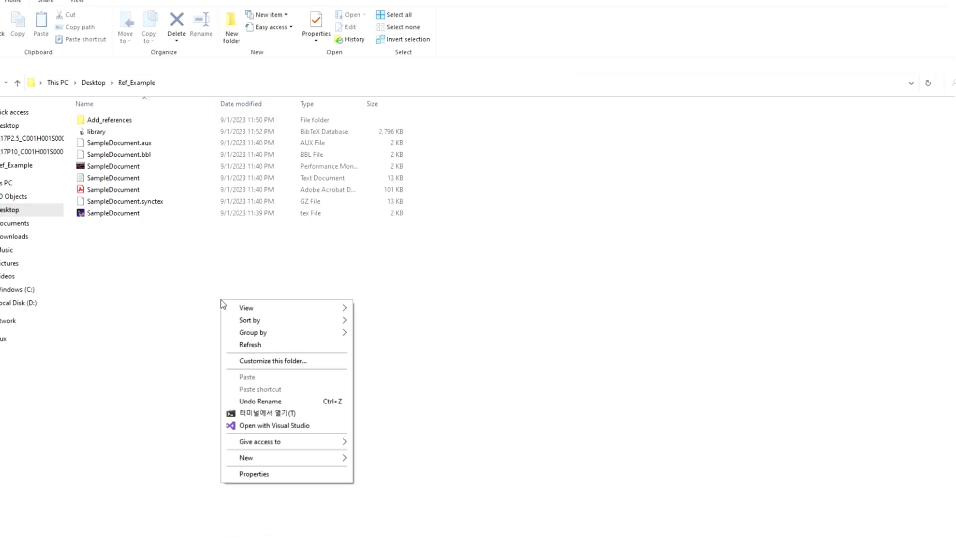
left_click(239, 347)
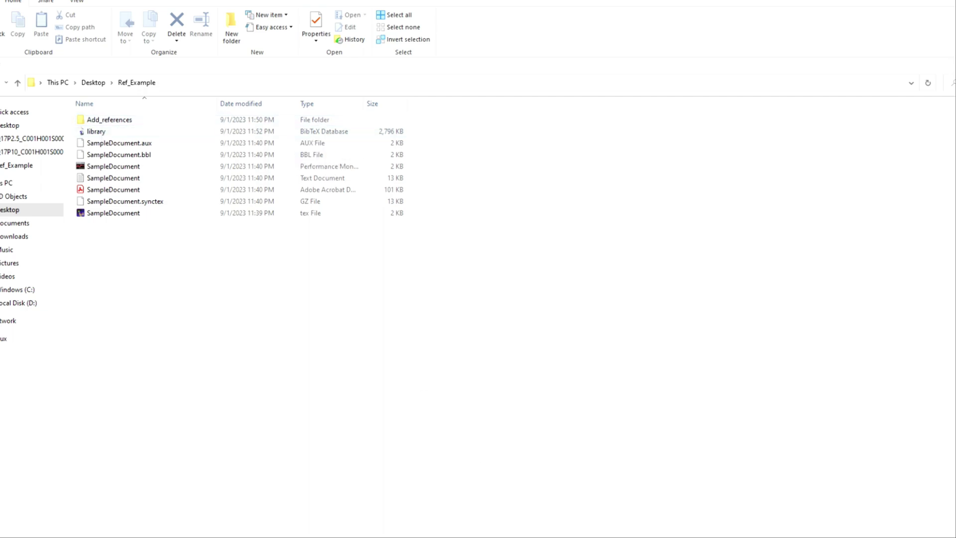
left_click(481, 536)
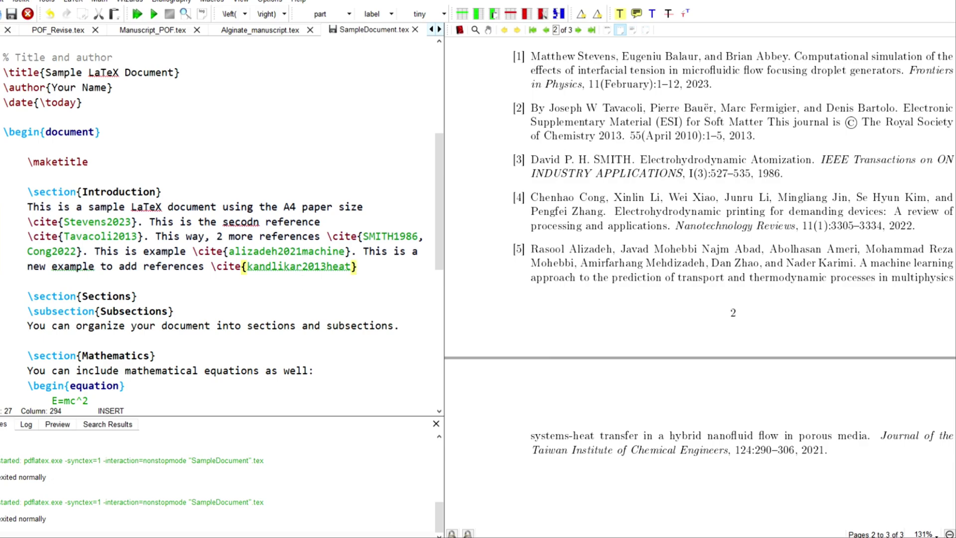
Check the paper's citation key in Mendeley, return to TeXstudio and compile SampleDocument.tex with the new citation.
key("alt+Tab")
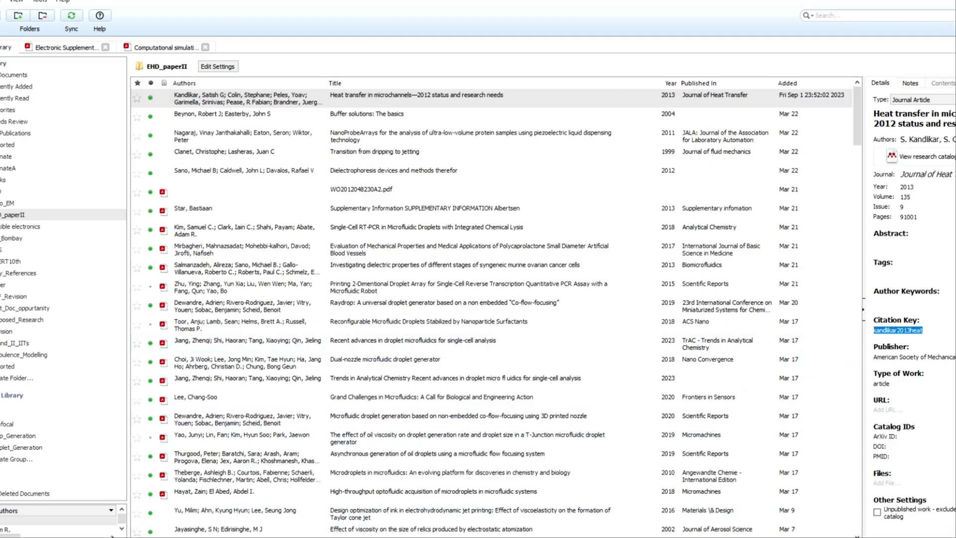
key("alt+Tab")
left_click(232, 307)
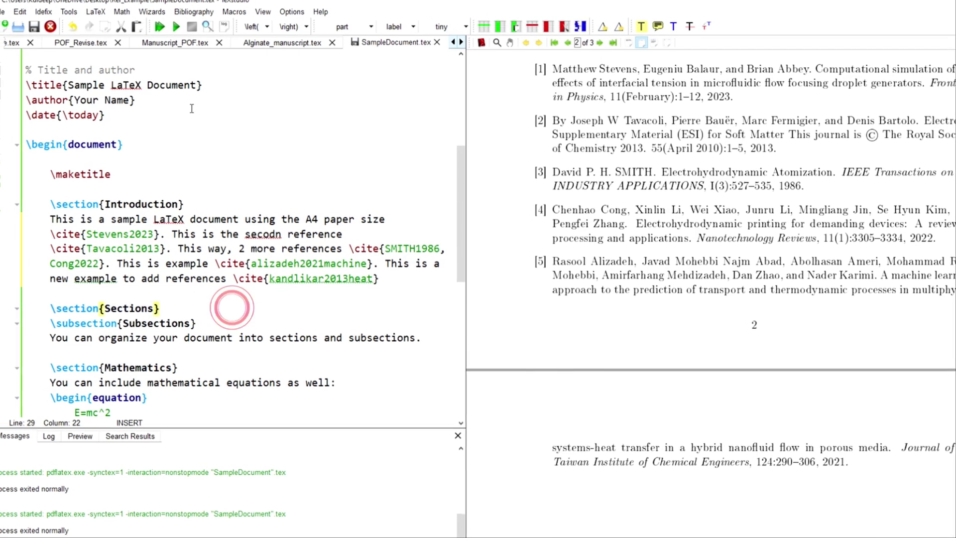
key("F5")
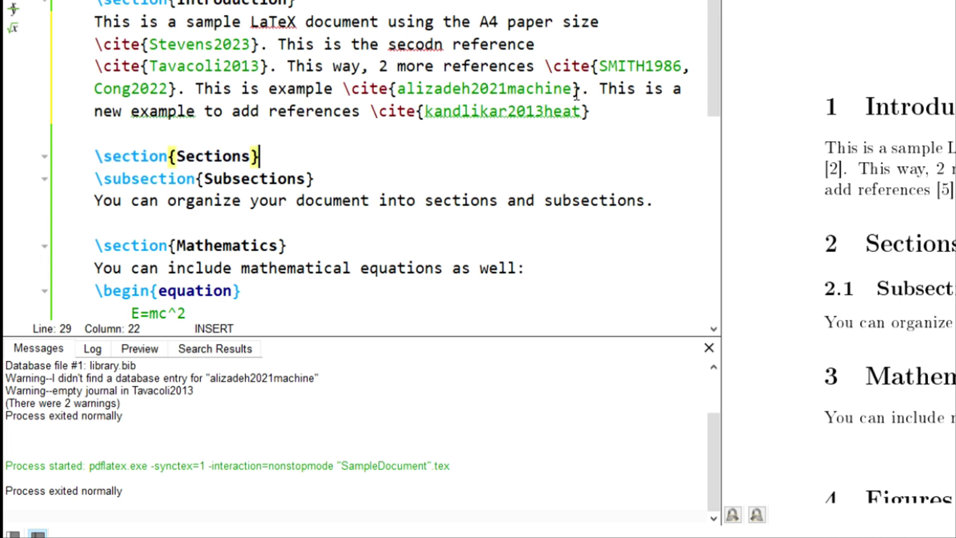
Delete the sentence "This is example \cite{alizadeh2021machine}." from the Introduction, recompile the document and check its References list.
left_click_drag(585, 88, 192, 86)
key("BackSpace")
key("BackSpace")
key("BackSpace")
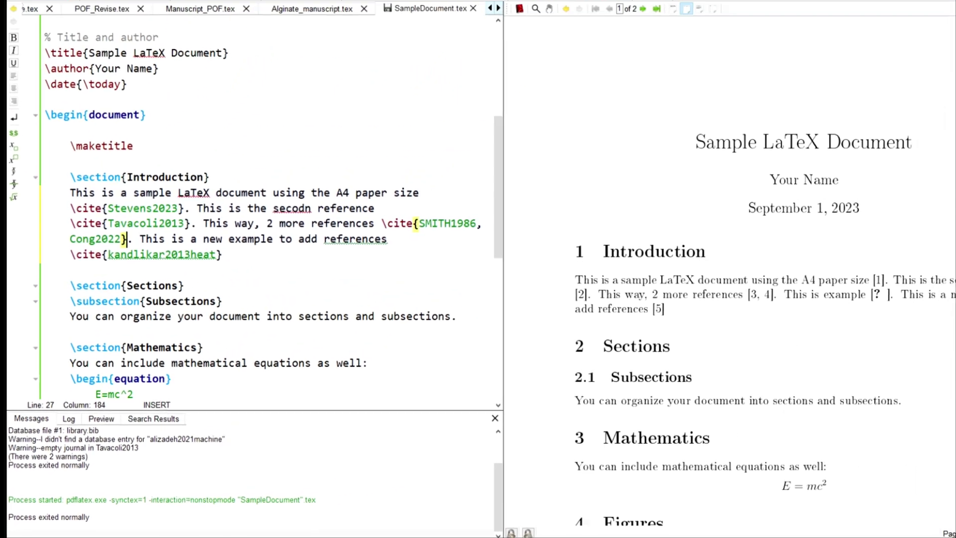
left_click(168, 33)
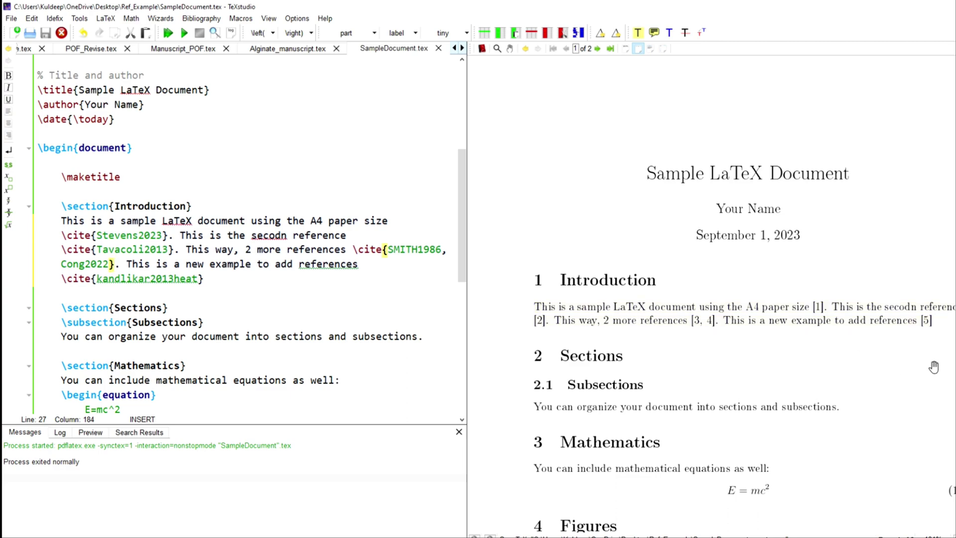
scroll(712, 299, "down", 15)
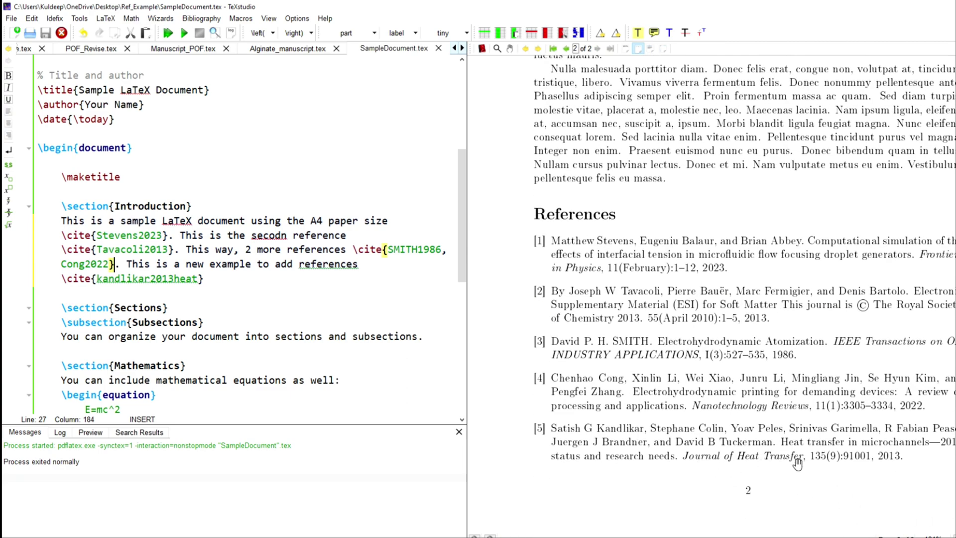
Add a period after \cite{kandlikar2013heat} at the end of the Introduction paragraph.
left_click(217, 278)
type(".")
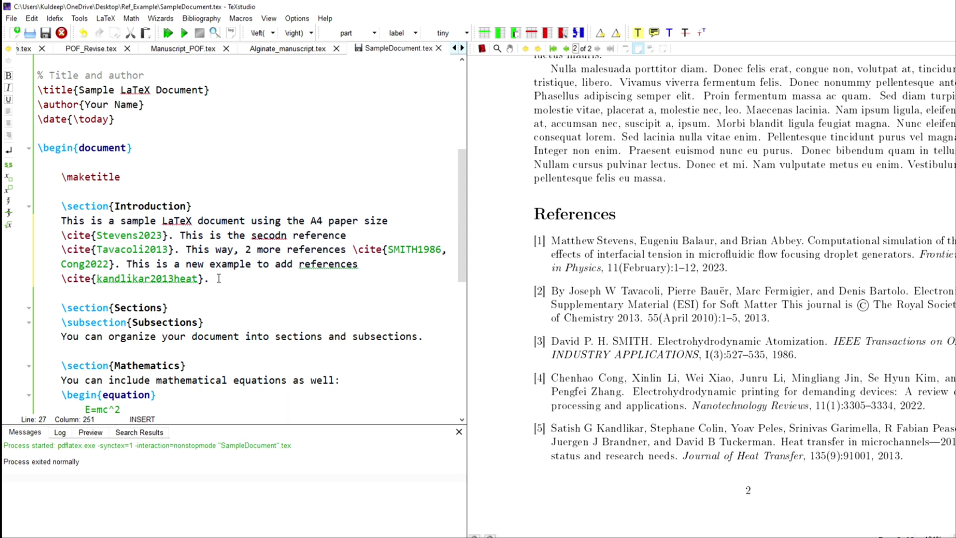